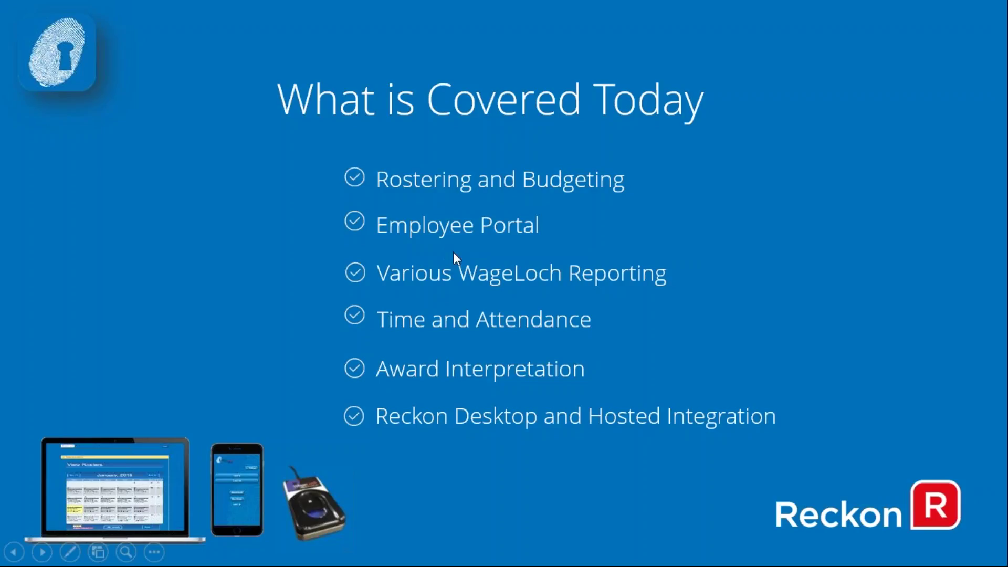
End the slide show, get the presentation out of the way for WageLoch Cloud Roster, and close the webinar reminder.
{"action": "key", "text": "Escape"}
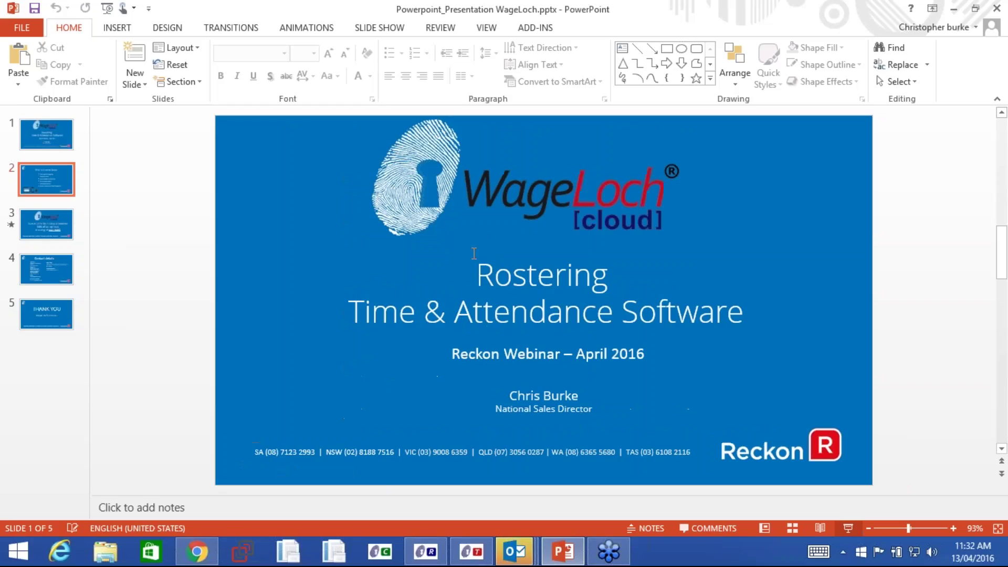
{"action": "left_click", "coordinate": [959, 6]}
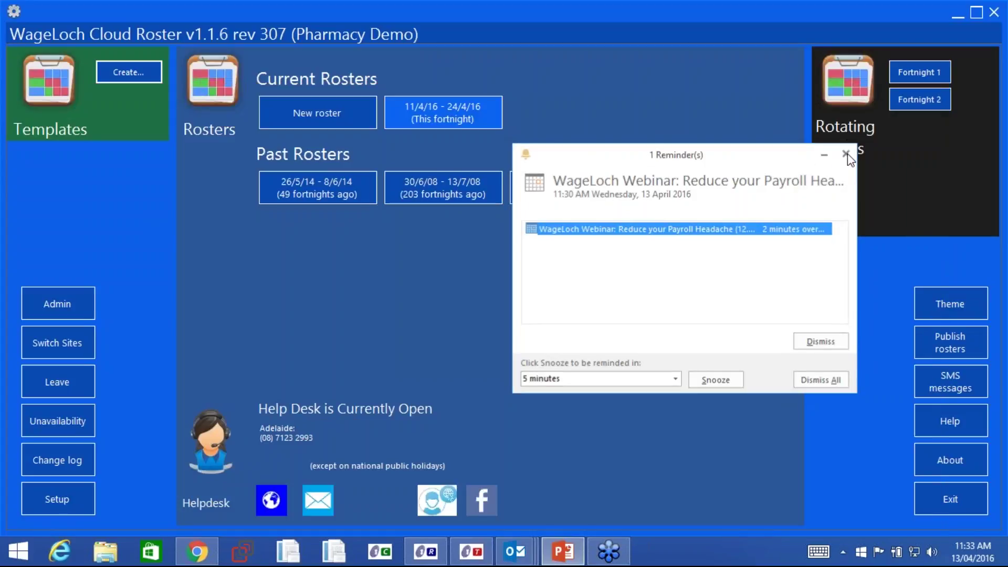
{"action": "left_click", "coordinate": [846, 154]}
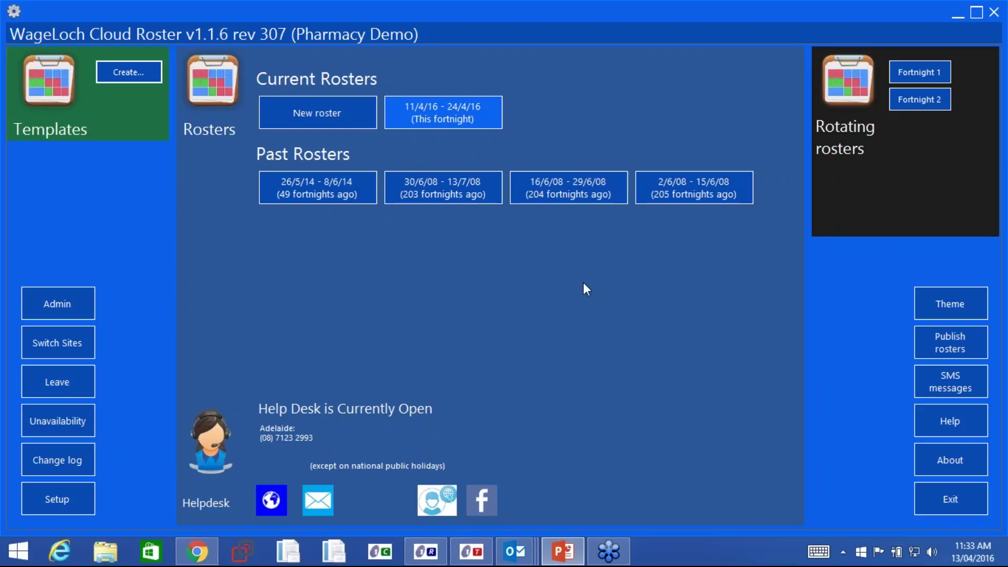
Create a blank roster for the fortnight starting 25 April 2016 and close it without saving.
{"action": "left_click", "coordinate": [336, 118]}
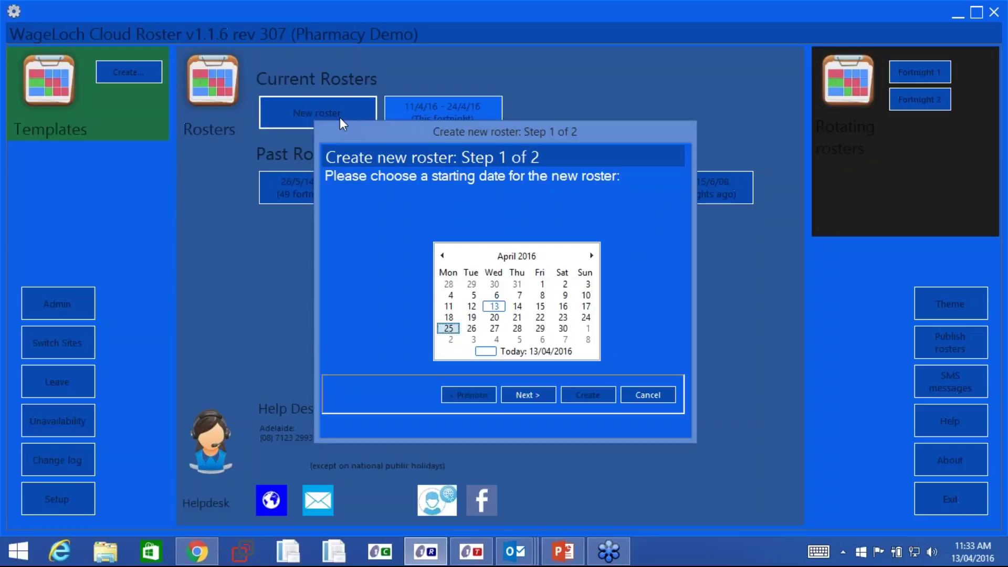
{"action": "left_click", "coordinate": [534, 397]}
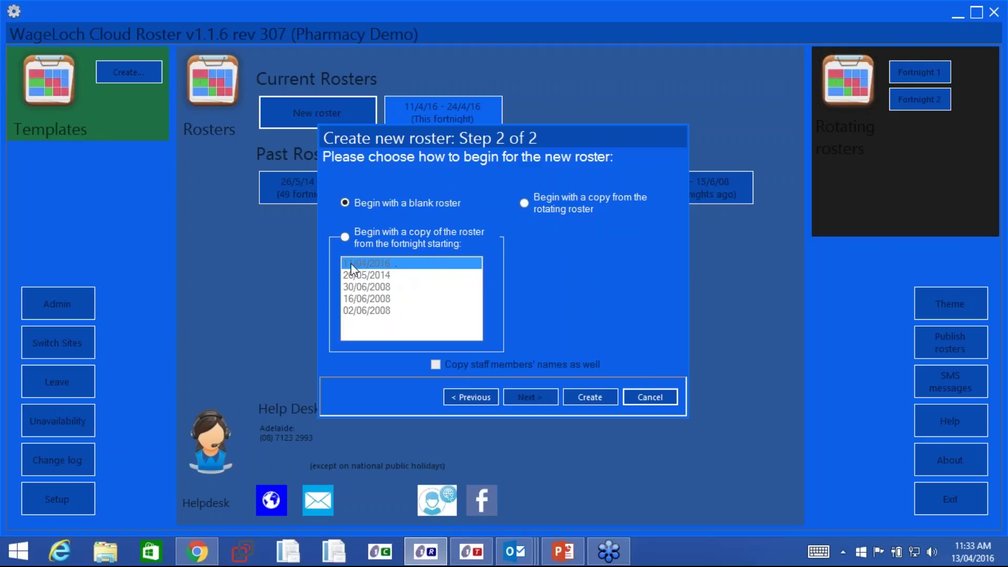
{"action": "left_click", "coordinate": [593, 396]}
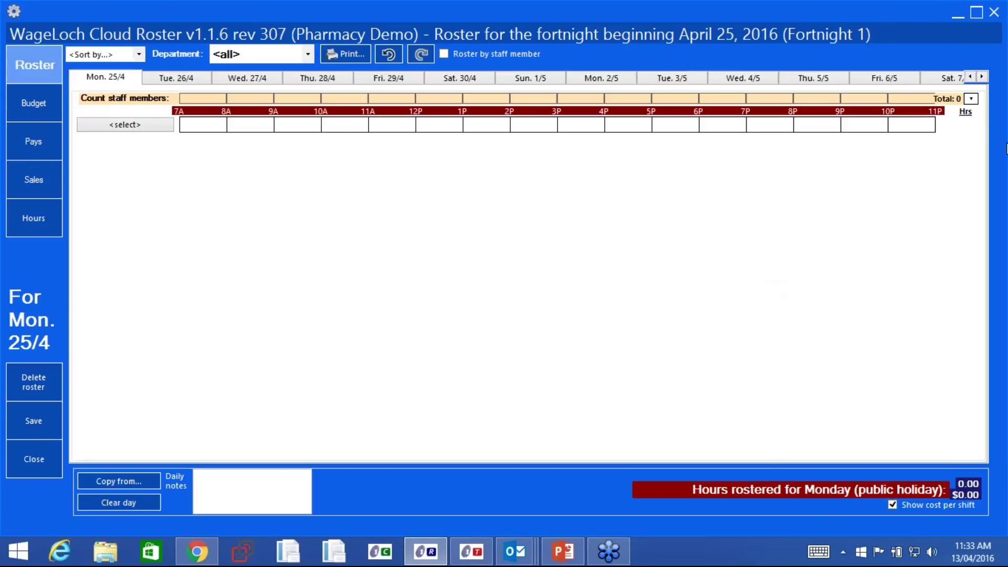
{"action": "left_click", "coordinate": [994, 12]}
{"action": "left_click", "coordinate": [519, 326]}
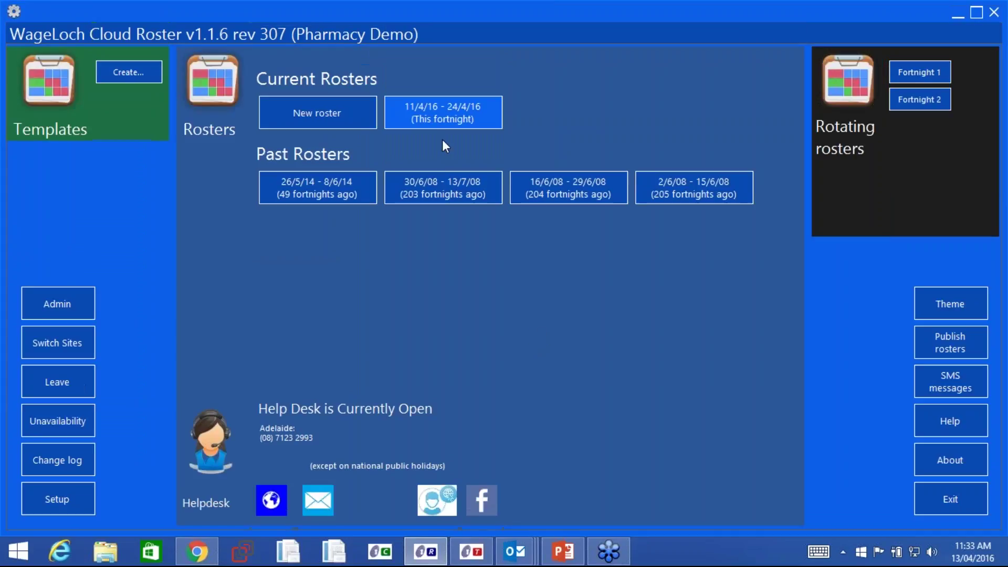
Open the current fortnight's roster (11/4/16 - 24/4/16) and clear both Monday shifts of the first staff member listed.
{"action": "left_click", "coordinate": [443, 119]}
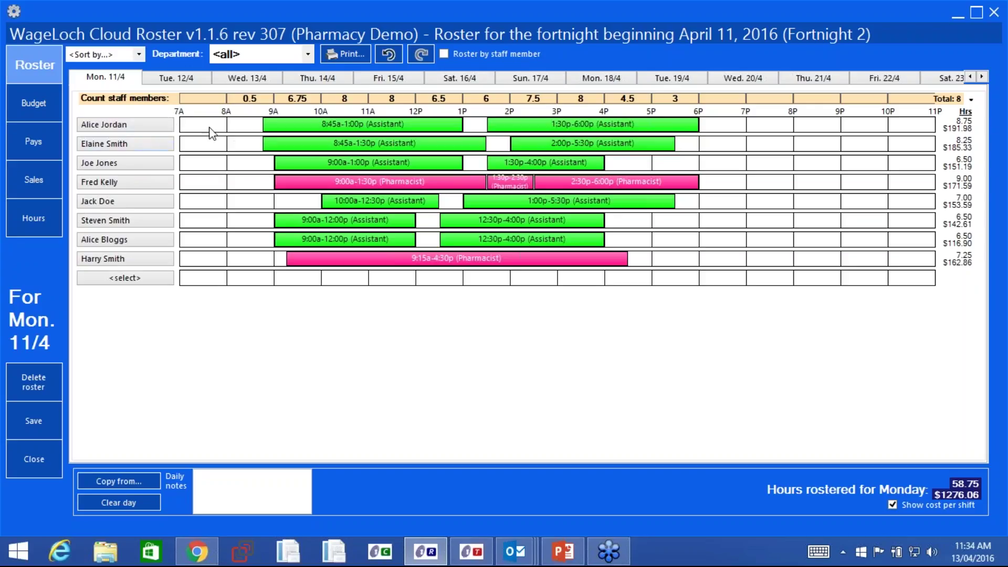
{"action": "right_click", "coordinate": [345, 121]}
{"action": "left_click", "coordinate": [396, 227]}
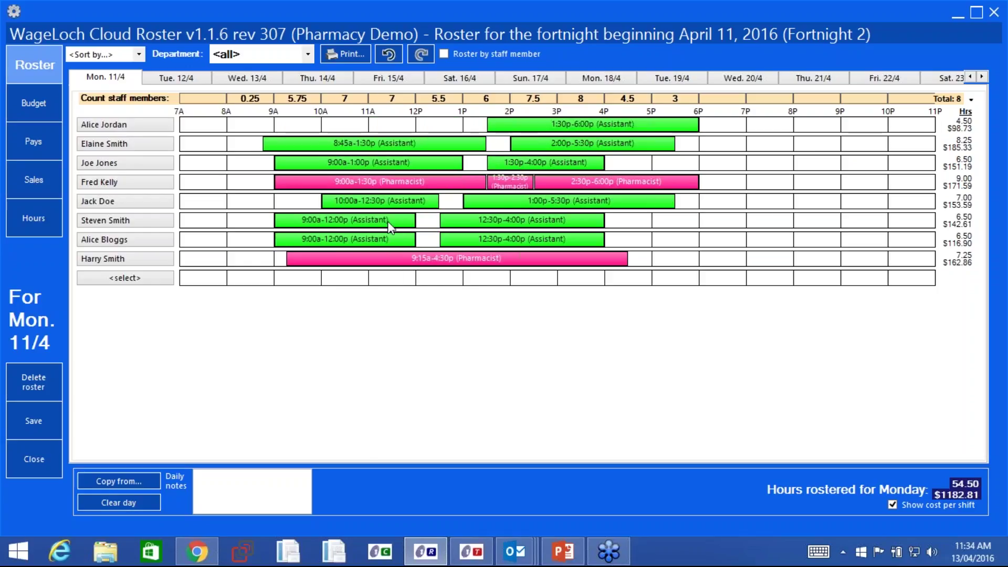
{"action": "right_click", "coordinate": [528, 125]}
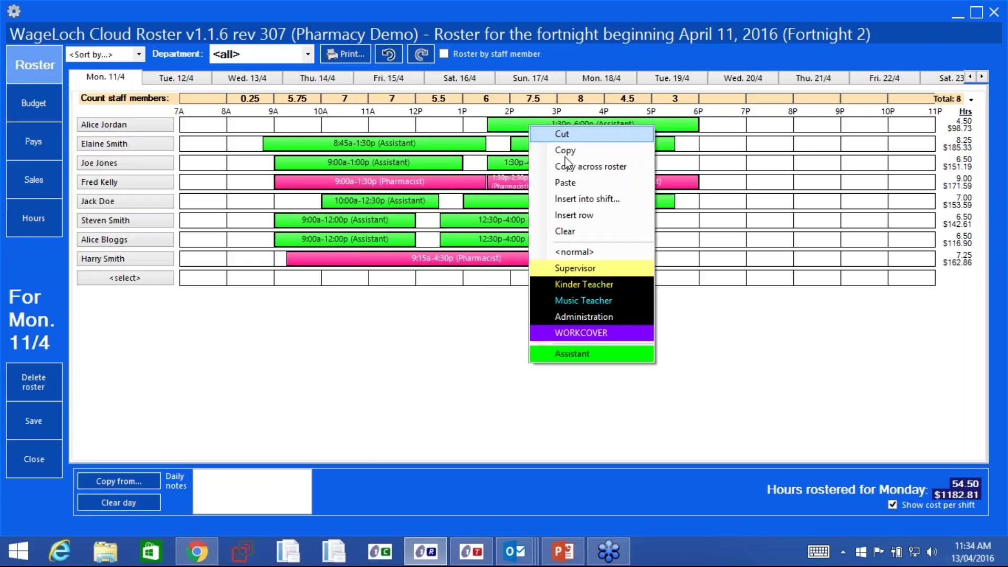
{"action": "left_click", "coordinate": [567, 235]}
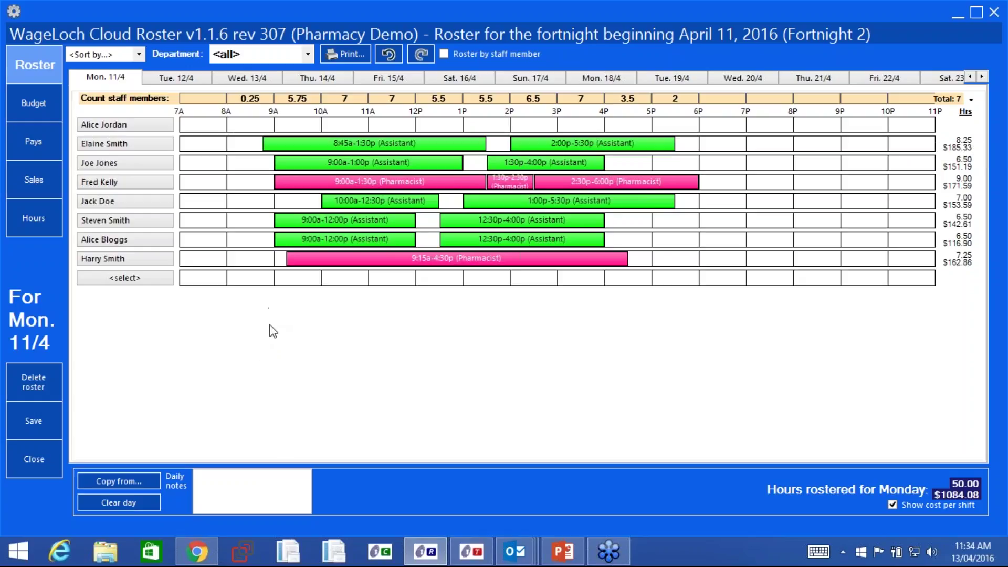
Add a Monday assistant shift from 9:00a to 7:00p in the empty row and assign the first FT/PT Assist Level 1 employee listed.
{"action": "left_click_drag", "start_coordinate": [278, 278], "coordinate": [746, 284]}
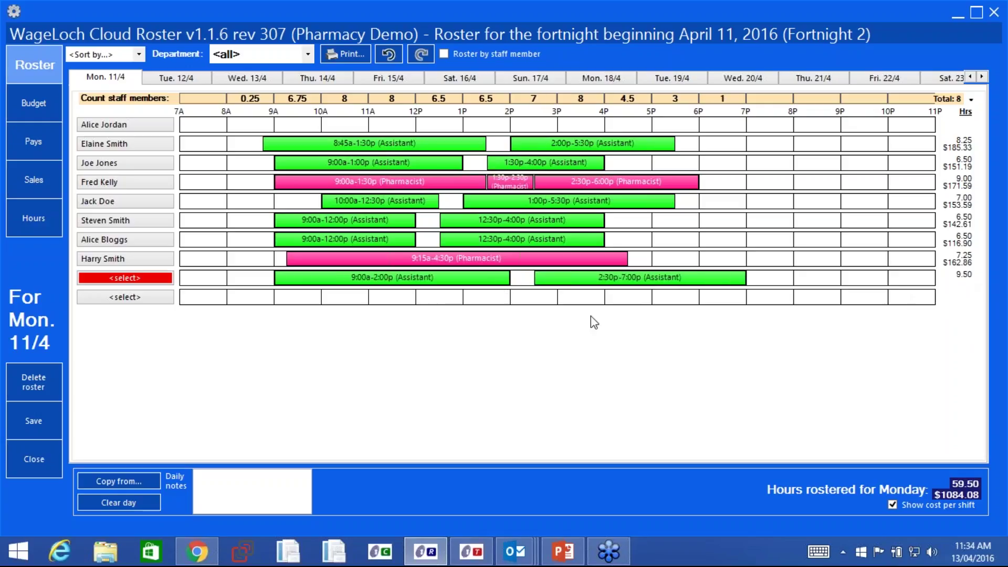
{"action": "left_click", "coordinate": [135, 282]}
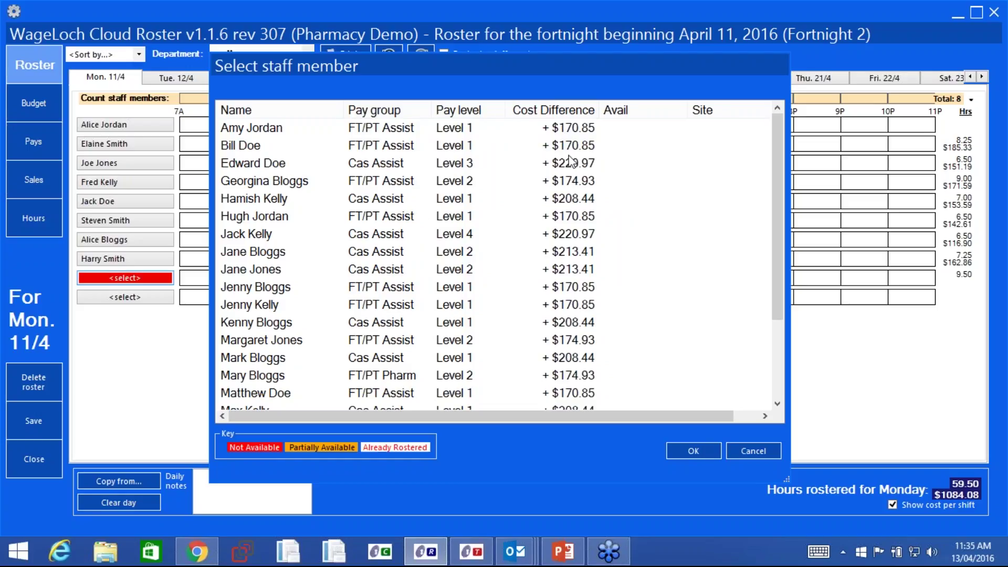
{"action": "left_click", "coordinate": [567, 131]}
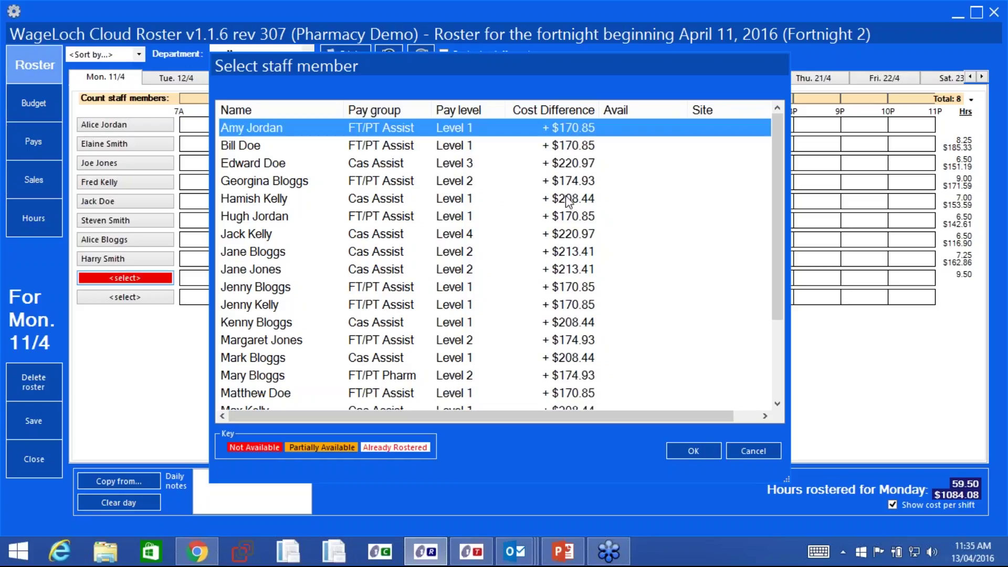
{"action": "left_click", "coordinate": [570, 238]}
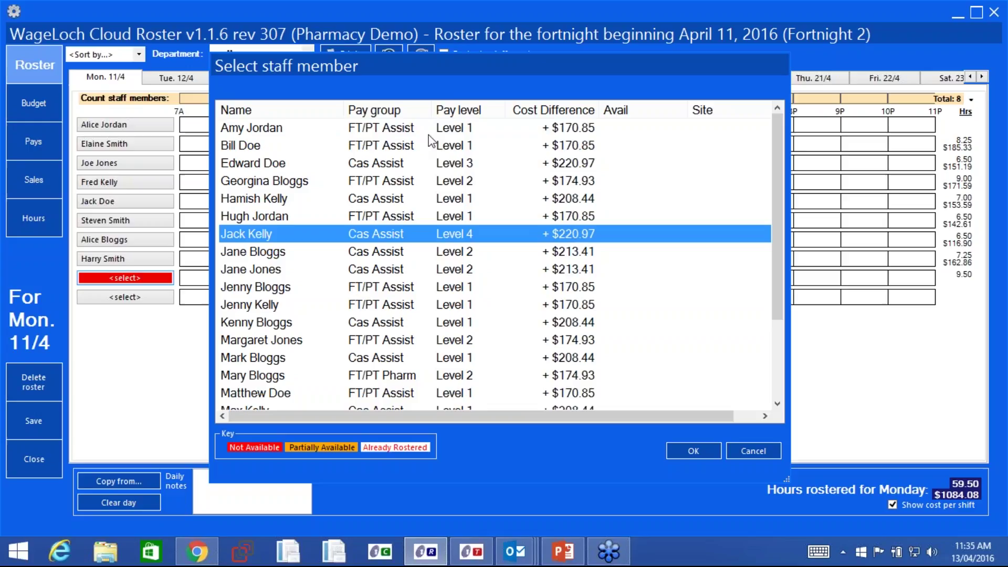
{"action": "left_click", "coordinate": [572, 130]}
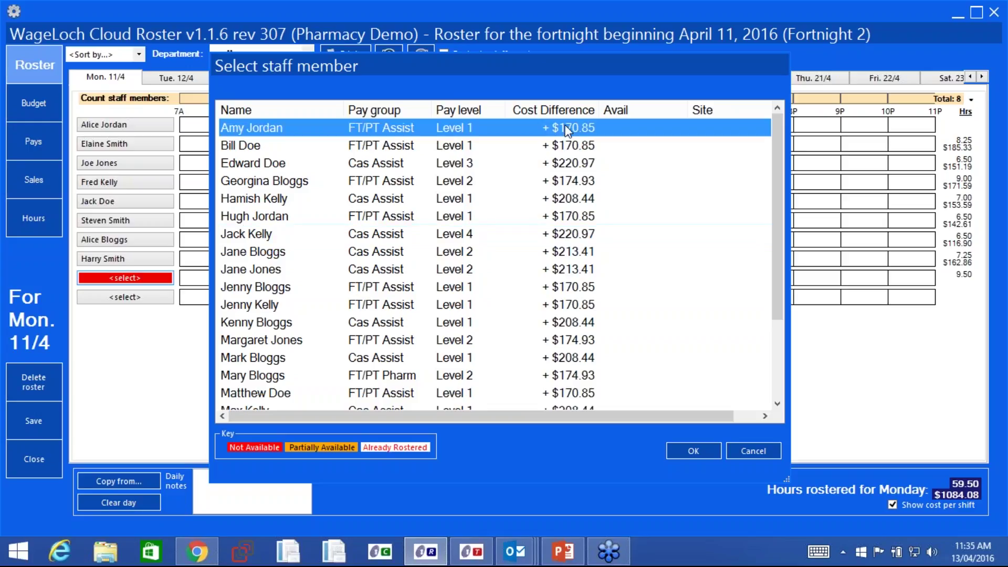
{"action": "left_click", "coordinate": [688, 449]}
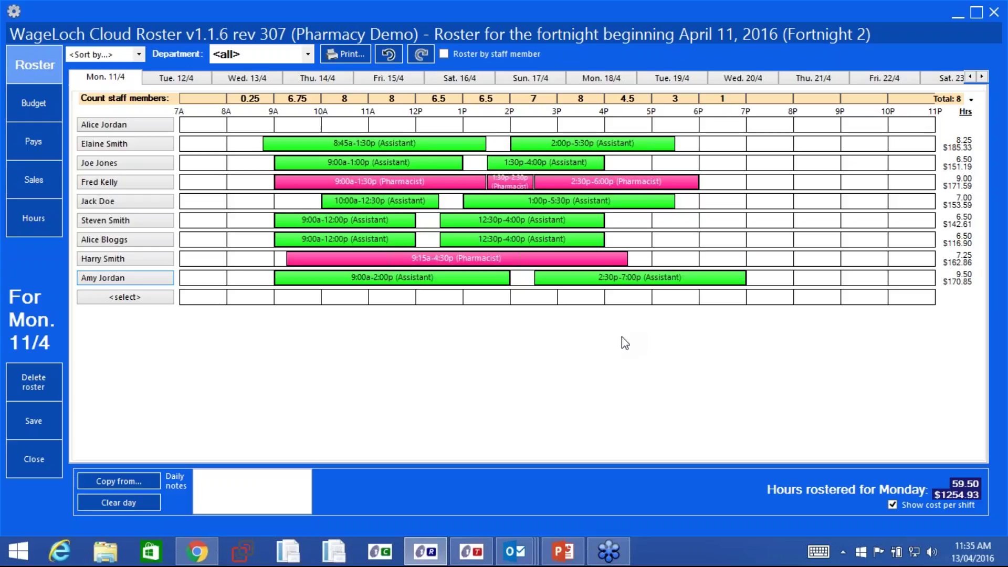
Switch to the WageLoch Staff Portal and sign in with the prefilled demo account.
{"action": "left_click", "coordinate": [289, 554]}
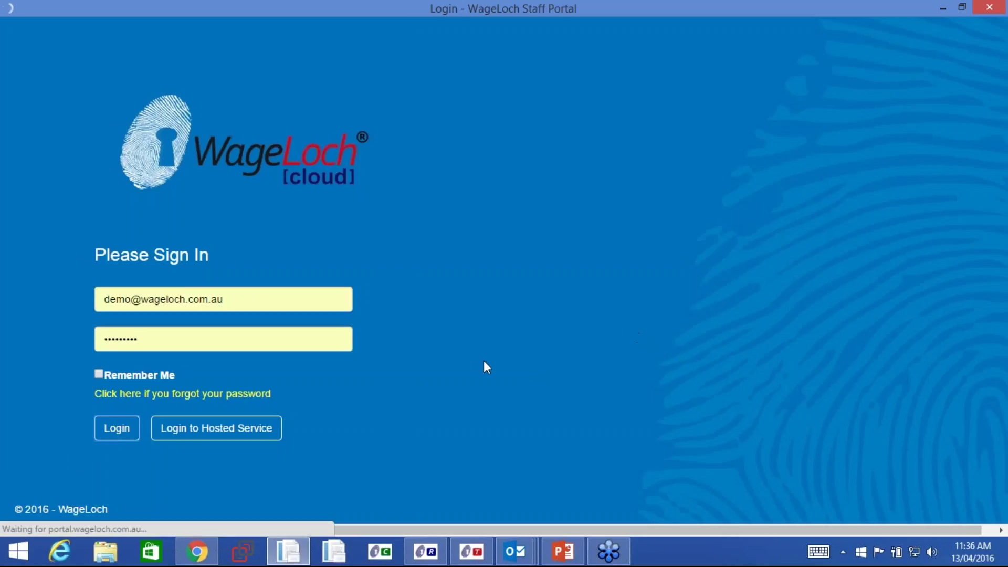
{"action": "left_click", "coordinate": [108, 428]}
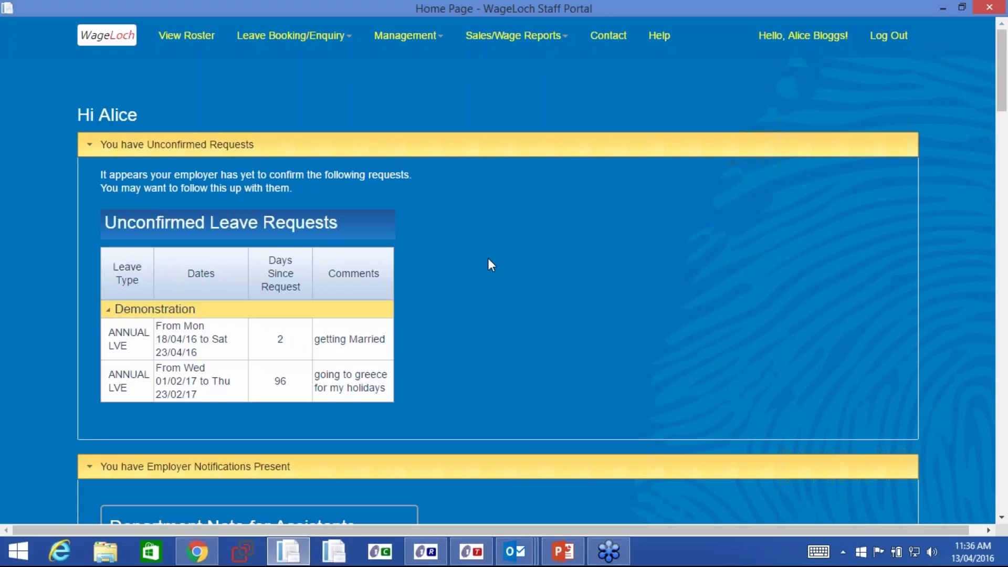
Examine the unconfirmed leave requests and employer notification notes on the portal home page.
{"action": "scroll", "coordinate": [475, 246], "scroll_direction": "down", "scroll_amount": 1}
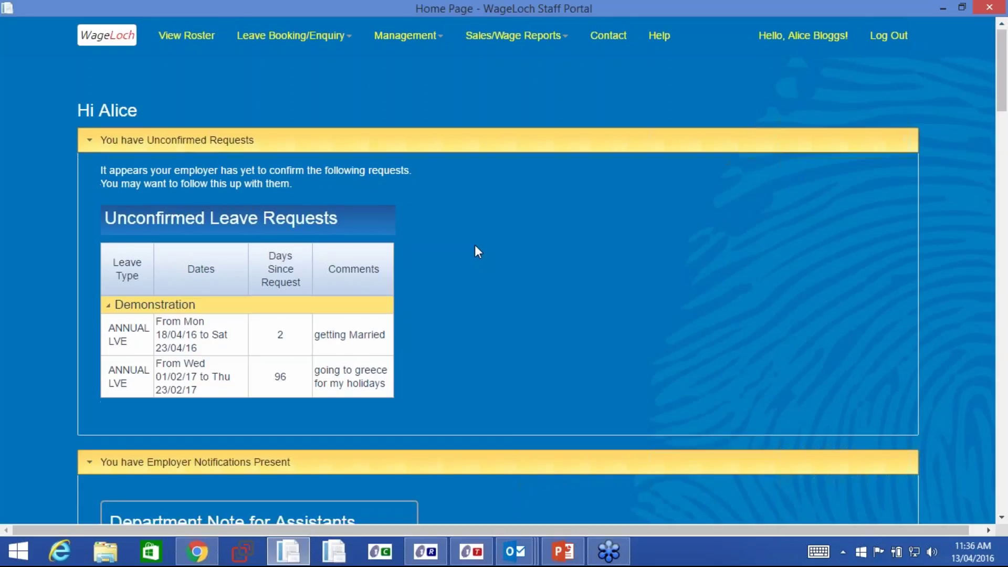
{"action": "scroll", "coordinate": [475, 245], "scroll_direction": "down", "scroll_amount": 2}
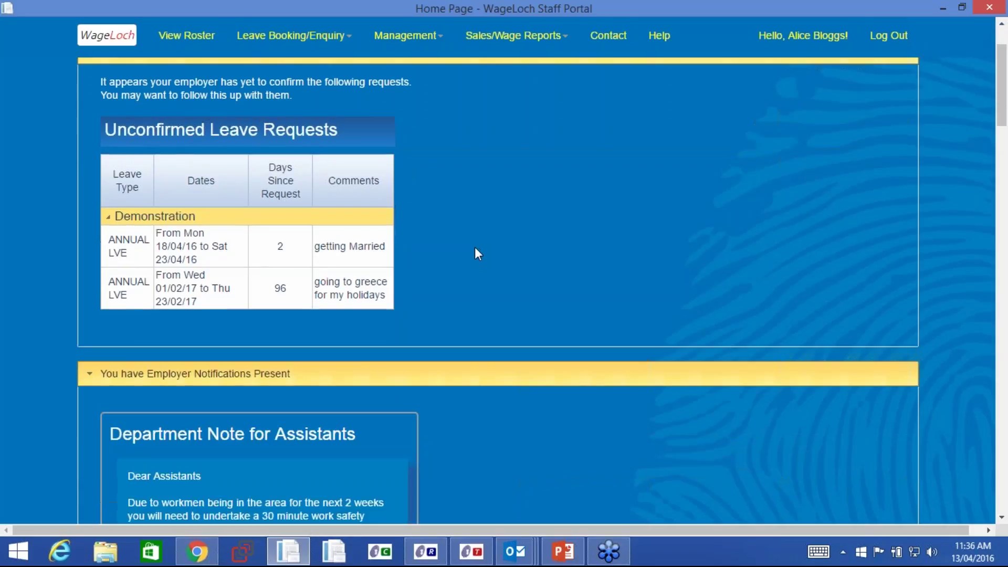
{"action": "scroll", "coordinate": [475, 247], "scroll_direction": "down", "scroll_amount": 5}
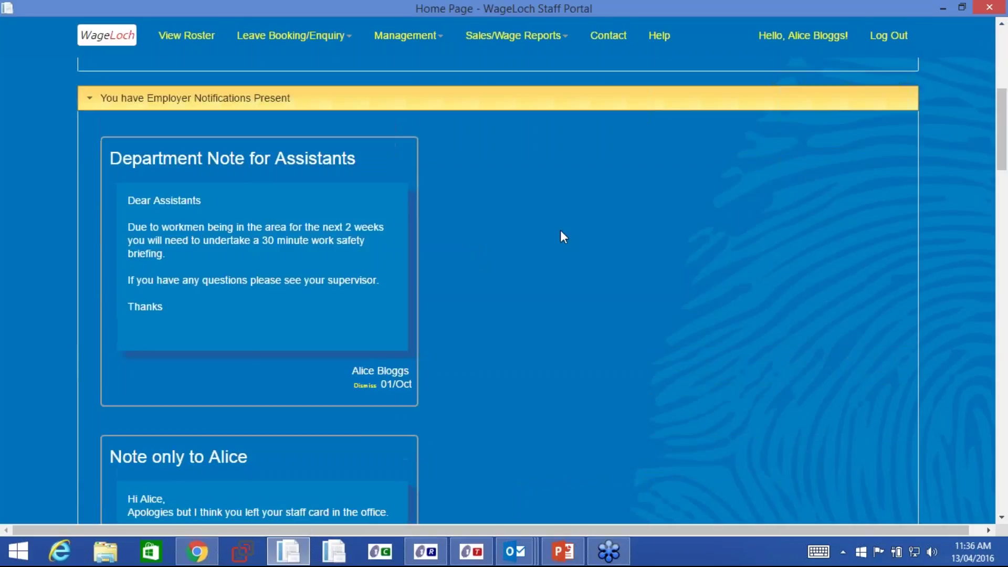
{"action": "scroll", "coordinate": [560, 231], "scroll_direction": "down", "scroll_amount": 1}
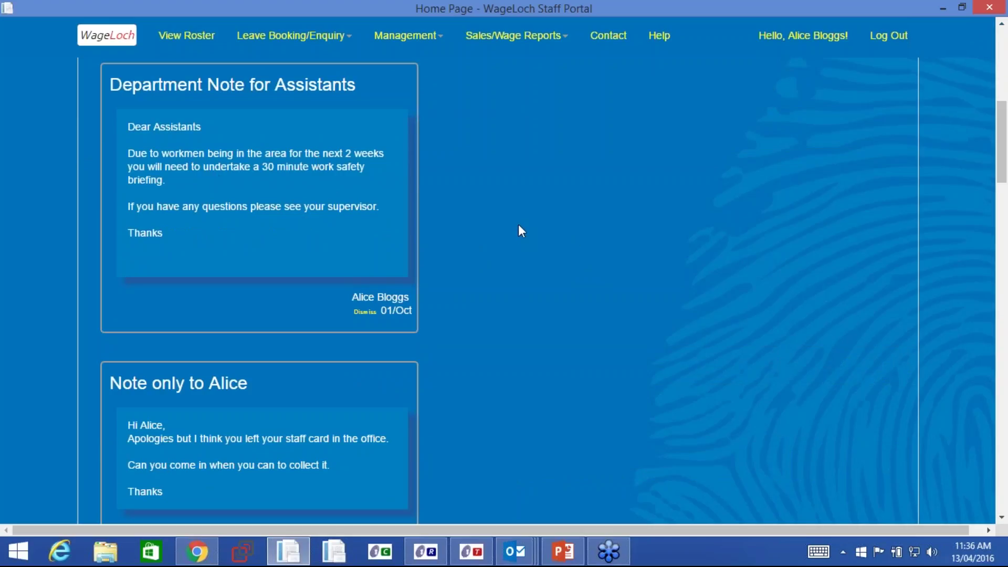
{"action": "scroll", "coordinate": [519, 226], "scroll_direction": "down", "scroll_amount": 2}
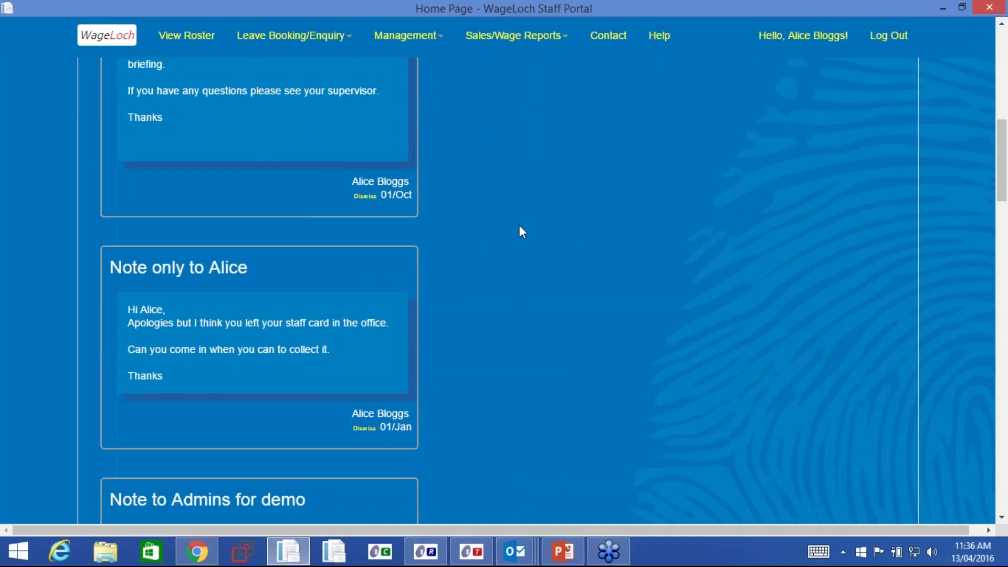
{"action": "scroll", "coordinate": [519, 225], "scroll_direction": "down", "scroll_amount": 2}
{"action": "scroll", "coordinate": [519, 226], "scroll_direction": "down", "scroll_amount": 2}
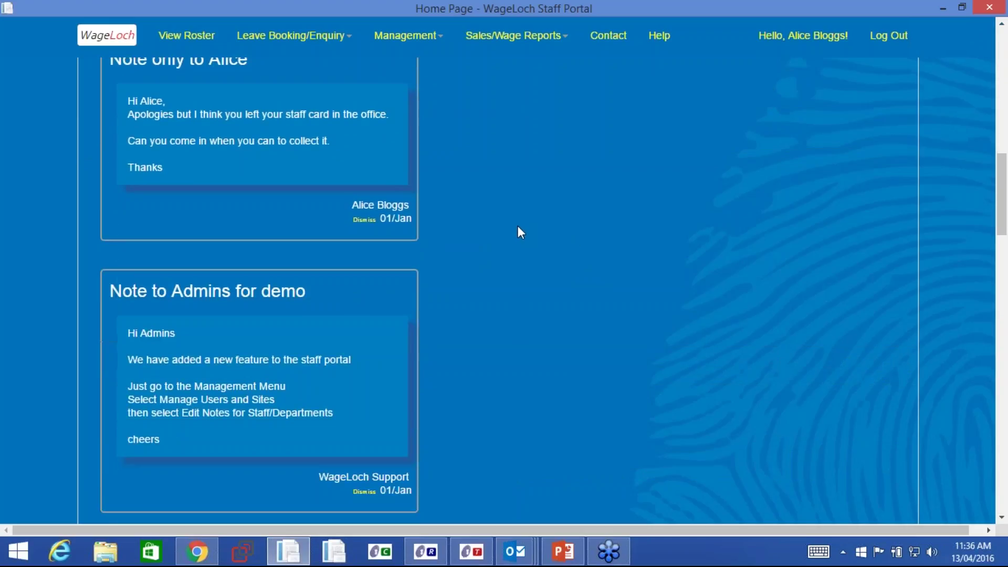
{"action": "scroll", "coordinate": [518, 227], "scroll_direction": "down", "scroll_amount": 2}
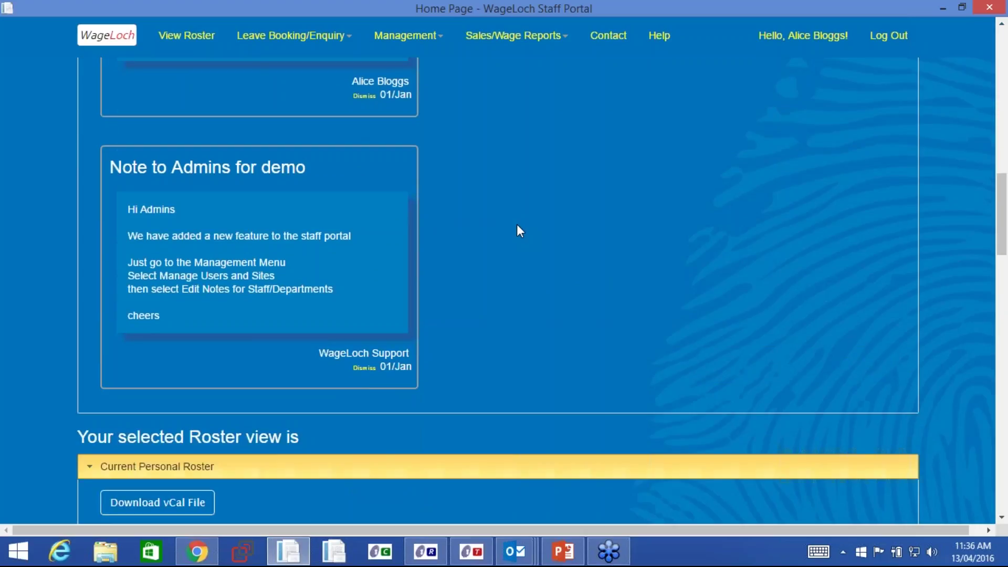
Review the weekly shifts in the current personal roster, including today's shift and the public holiday.
{"action": "scroll", "coordinate": [519, 231], "scroll_direction": "down", "scroll_amount": 7}
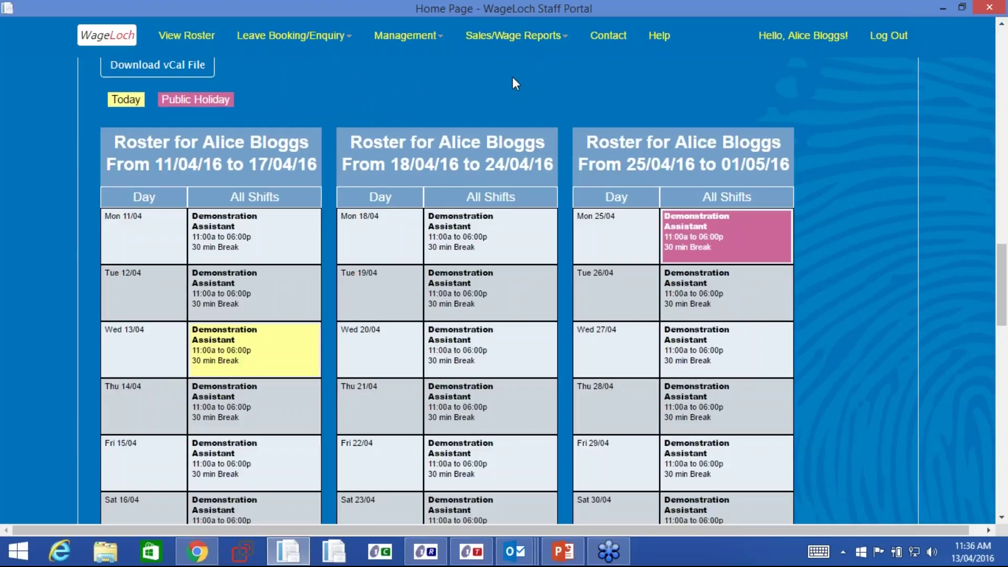
{"action": "scroll", "coordinate": [513, 79], "scroll_direction": "down", "scroll_amount": 2}
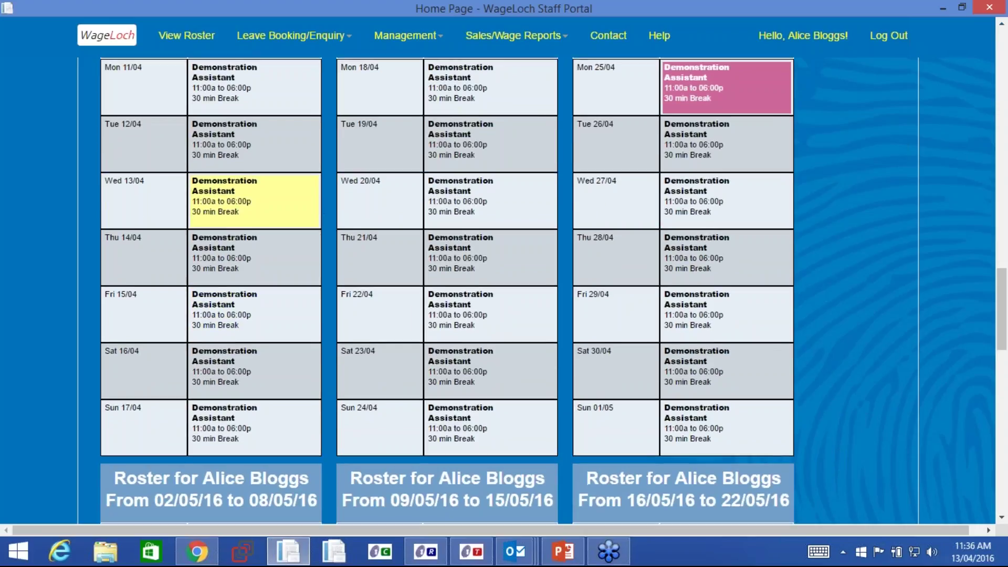
{"action": "scroll", "coordinate": [446, 289], "scroll_direction": "down", "scroll_amount": 3}
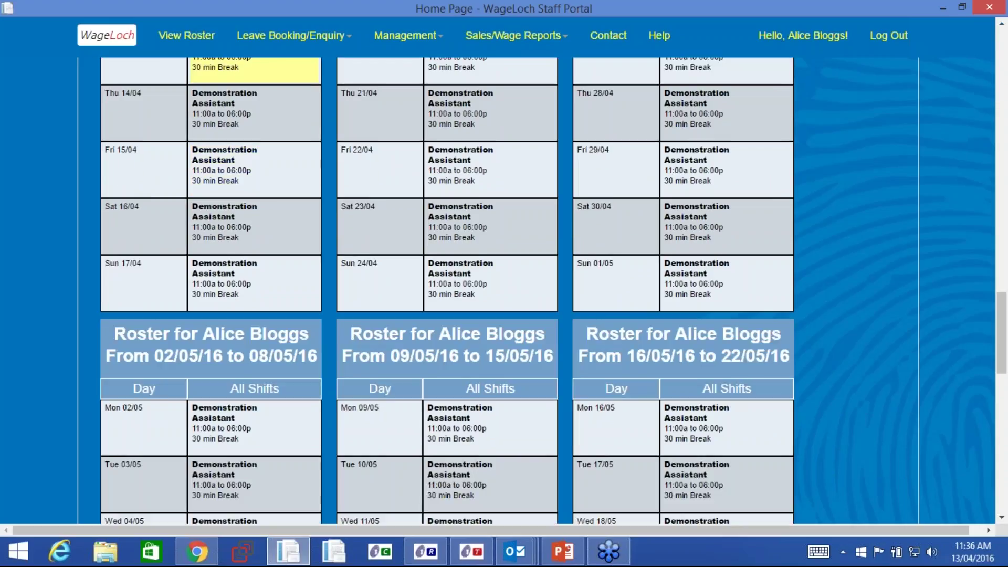
{"action": "scroll", "coordinate": [284, 216], "scroll_direction": "down", "scroll_amount": 2}
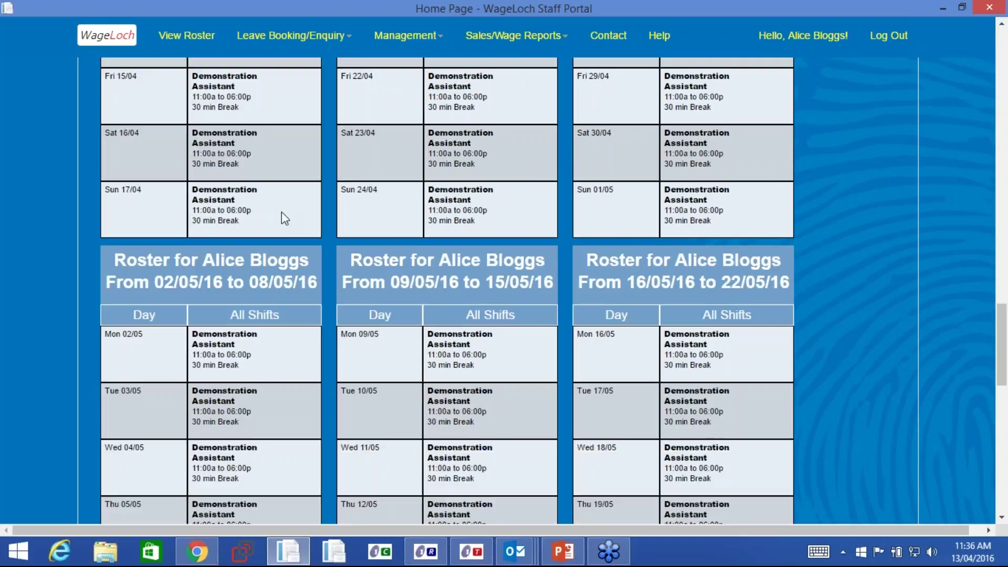
{"action": "scroll", "coordinate": [827, 143], "scroll_direction": "up", "scroll_amount": 6}
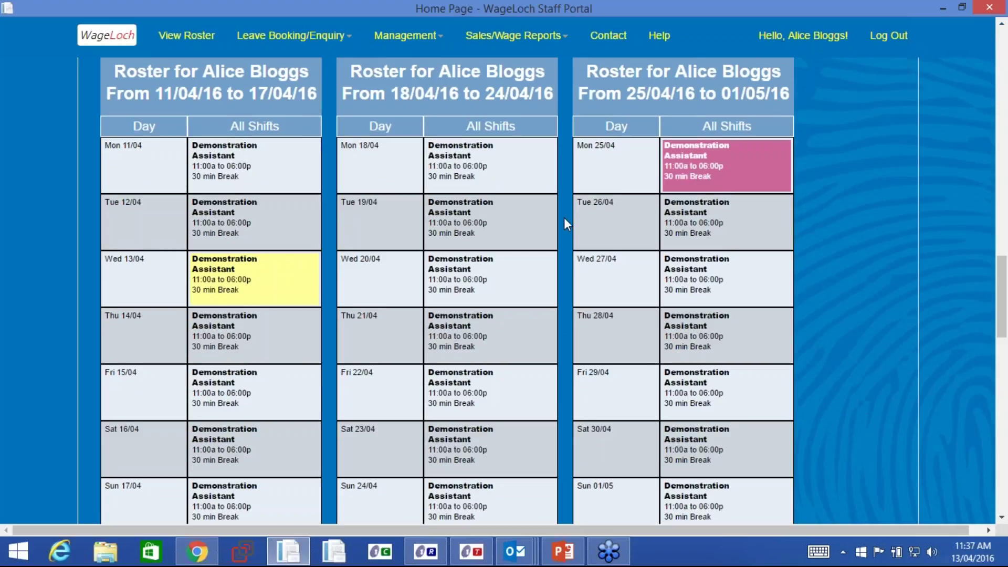
{"action": "scroll", "coordinate": [565, 218], "scroll_direction": "up", "scroll_amount": 5}
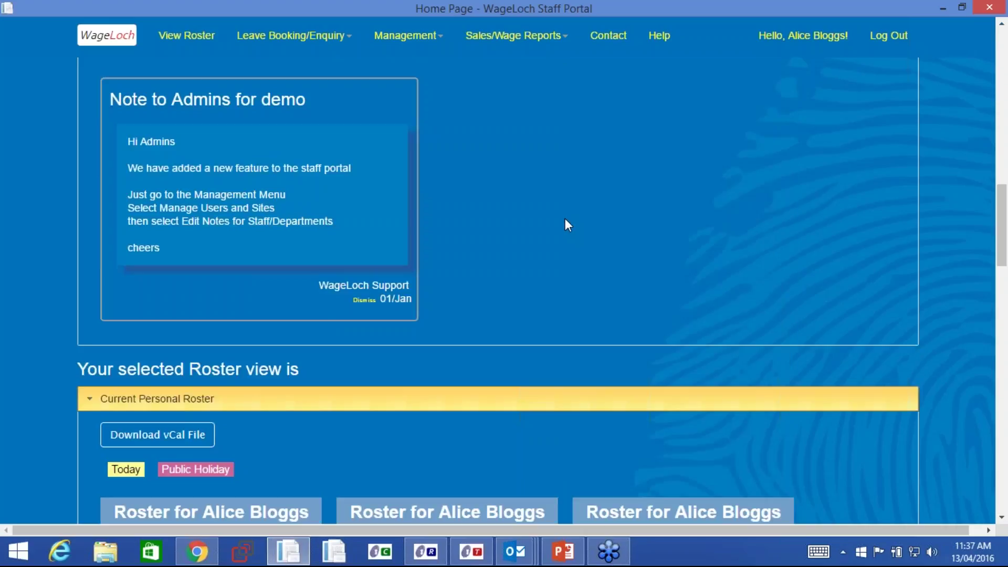
Switch back to WageLoch Cloud Roster and close the current fortnight's roster, saving its changes.
{"action": "key", "text": "alt+Tab"}
{"action": "left_click", "coordinate": [994, 14]}
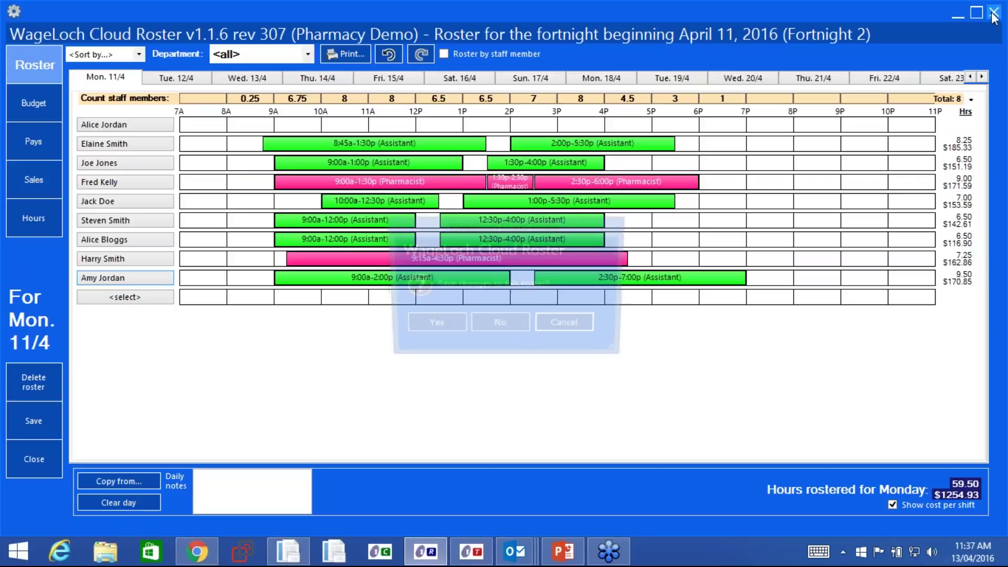
{"action": "left_click", "coordinate": [440, 321]}
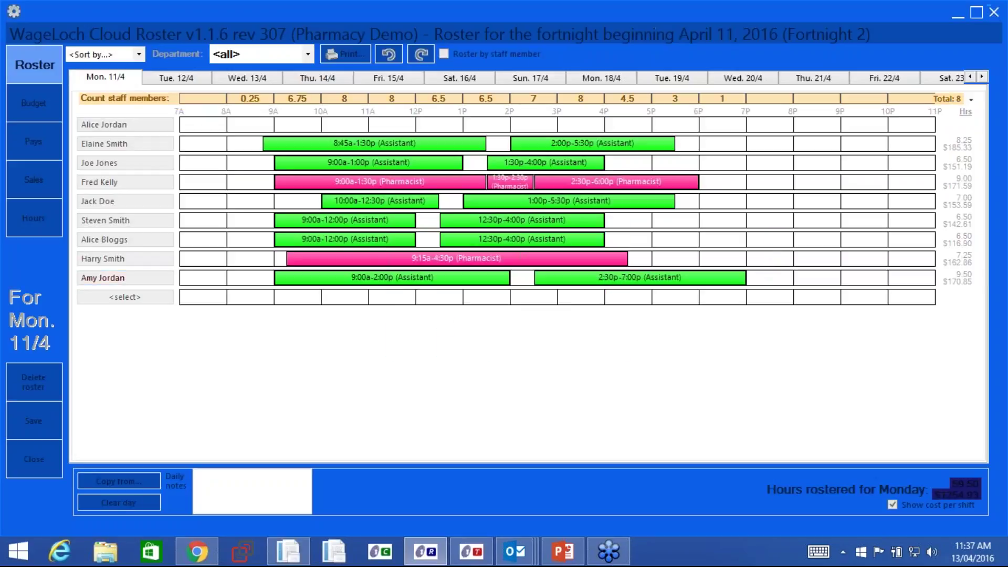
{"action": "left_click", "coordinate": [563, 321]}
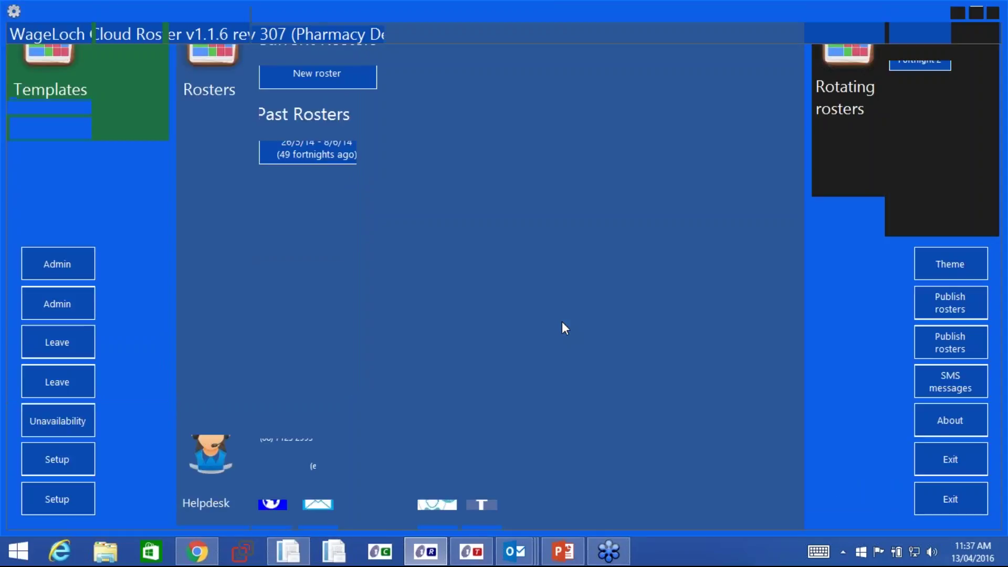
View the staff recipient list for publishing rosters by email, then cancel without sending.
{"action": "left_click", "coordinate": [943, 346]}
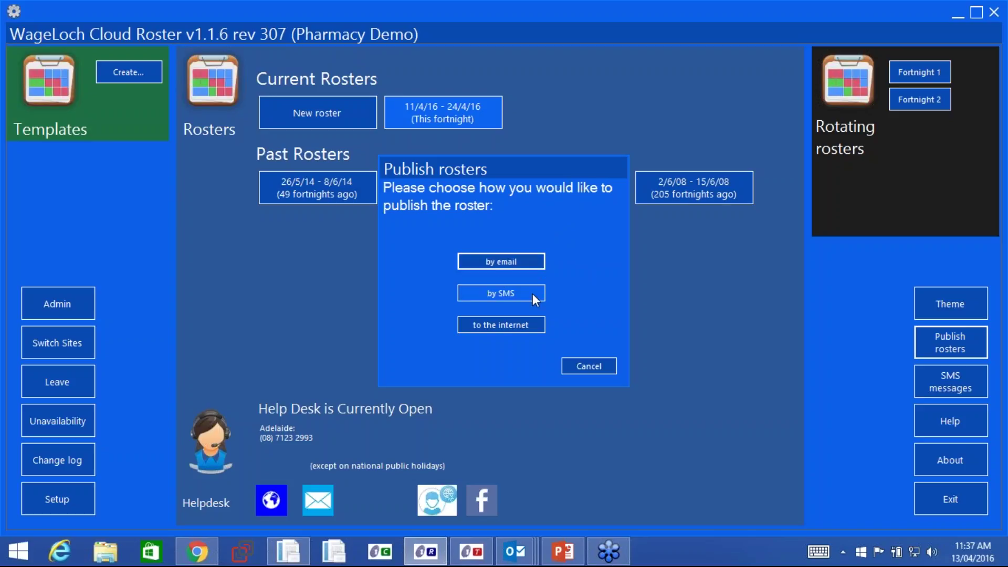
{"action": "left_click", "coordinate": [514, 262]}
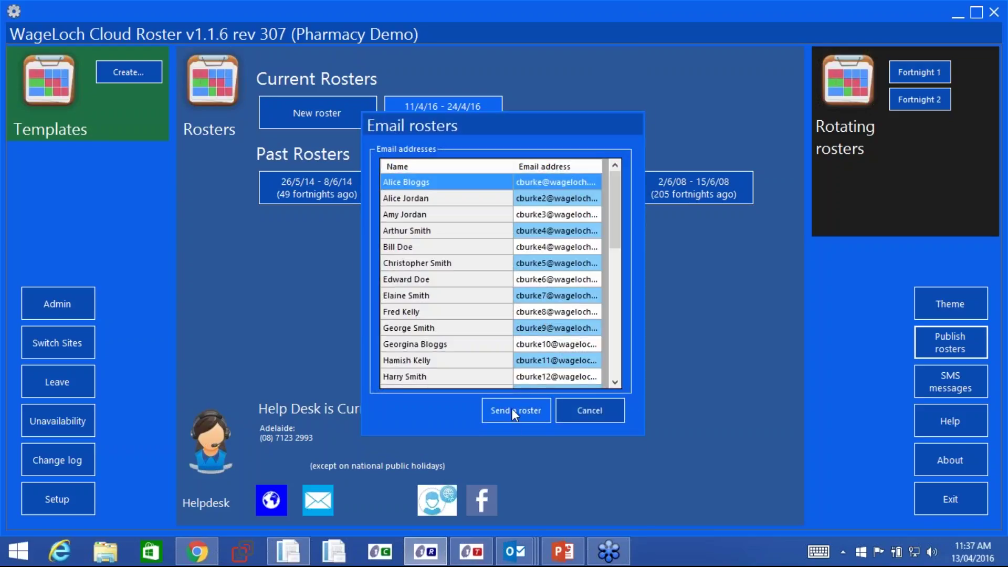
{"action": "left_click", "coordinate": [588, 416]}
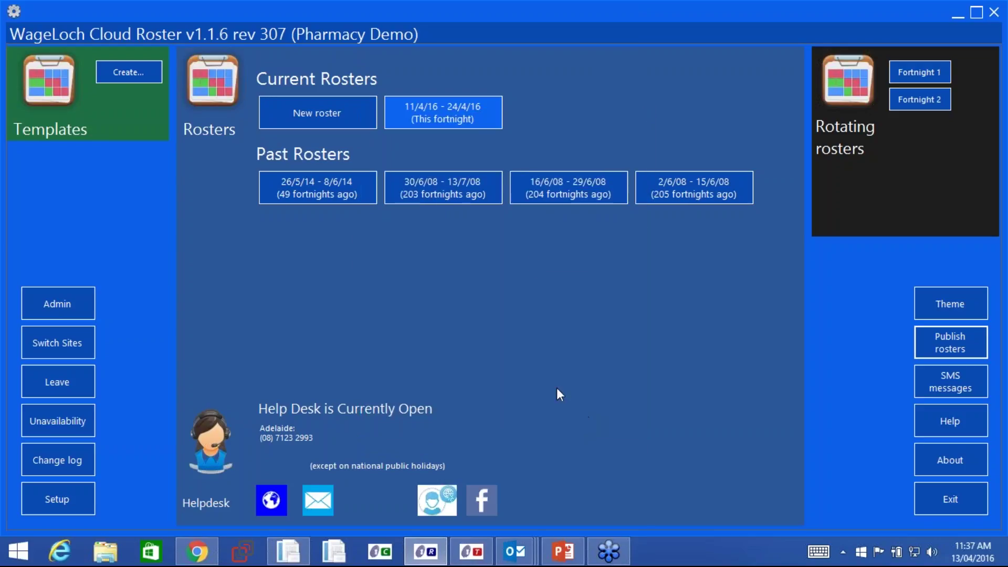
Publish the 11/04/2016 - 24/04/2016 roster to the internet and close the publishing dialog.
{"action": "left_click", "coordinate": [946, 337]}
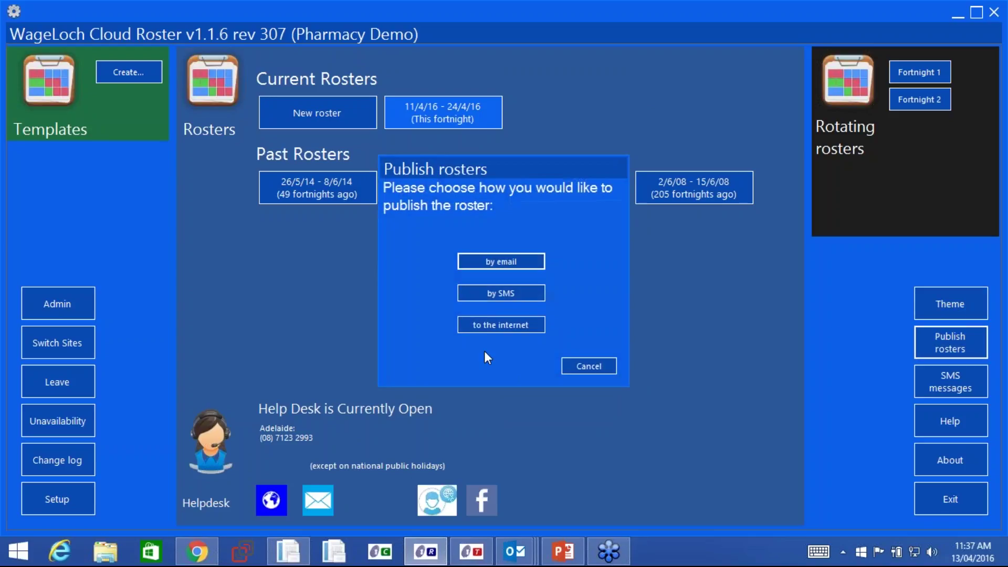
{"action": "left_click", "coordinate": [493, 324]}
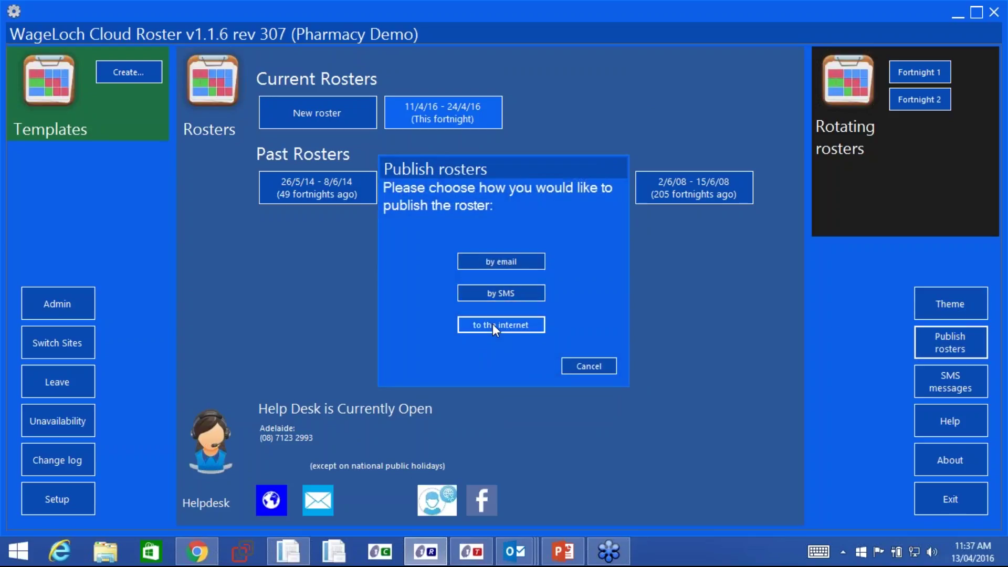
{"action": "left_click", "coordinate": [371, 189]}
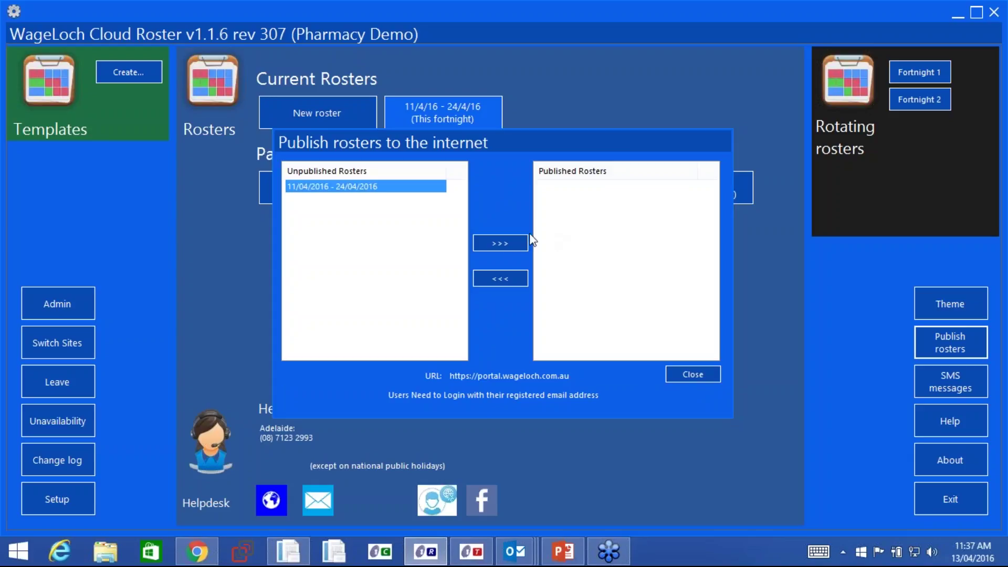
{"action": "left_click", "coordinate": [501, 243]}
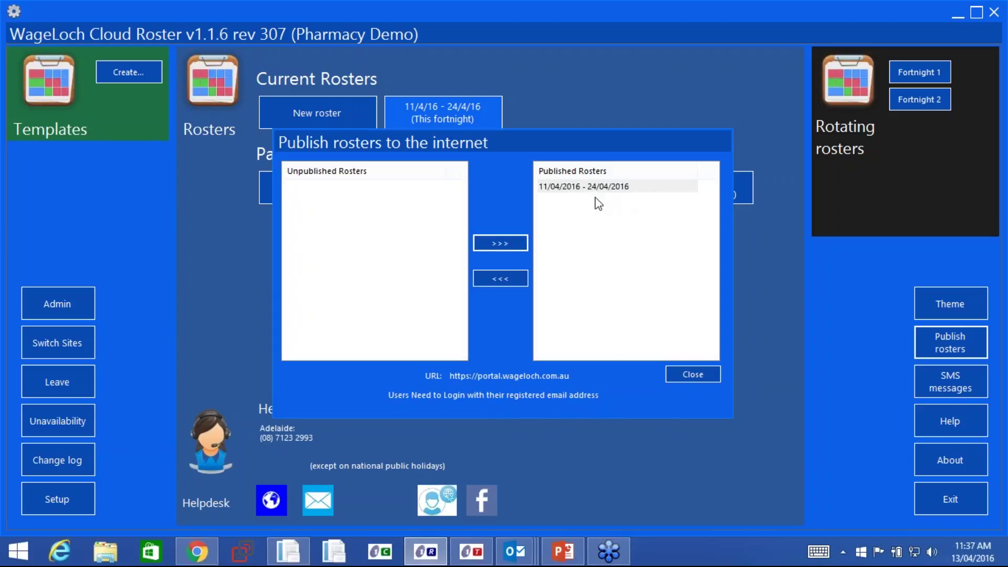
{"action": "left_click", "coordinate": [692, 374]}
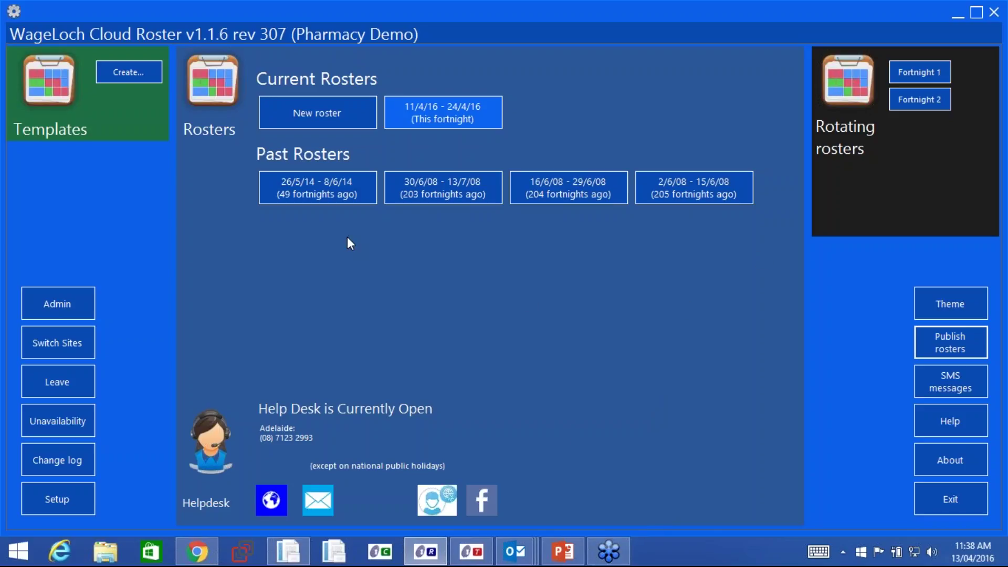
Open this fortnight's roster and review its budget as a timesheet and as dollar figures.
{"action": "left_click", "coordinate": [439, 119]}
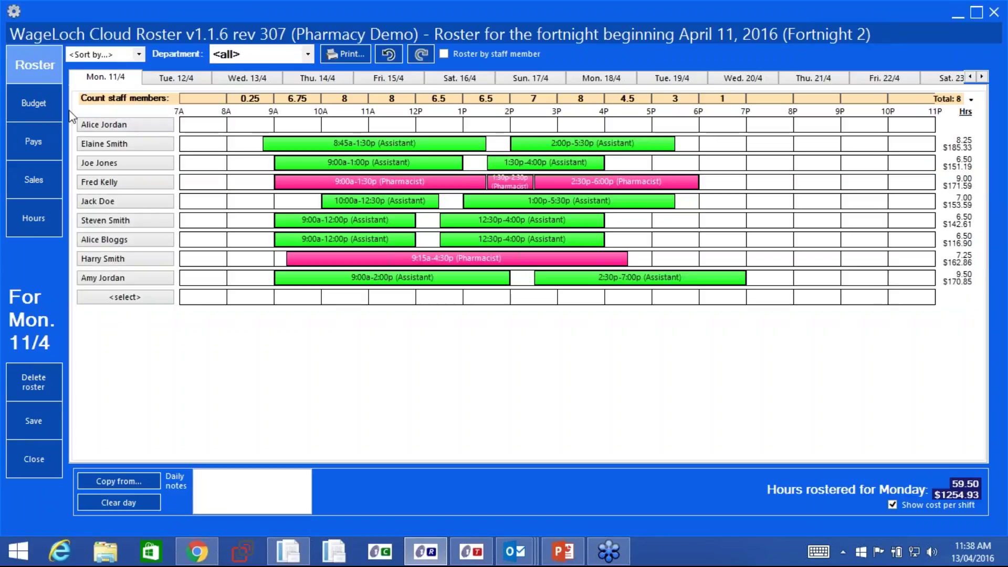
{"action": "left_click", "coordinate": [37, 109]}
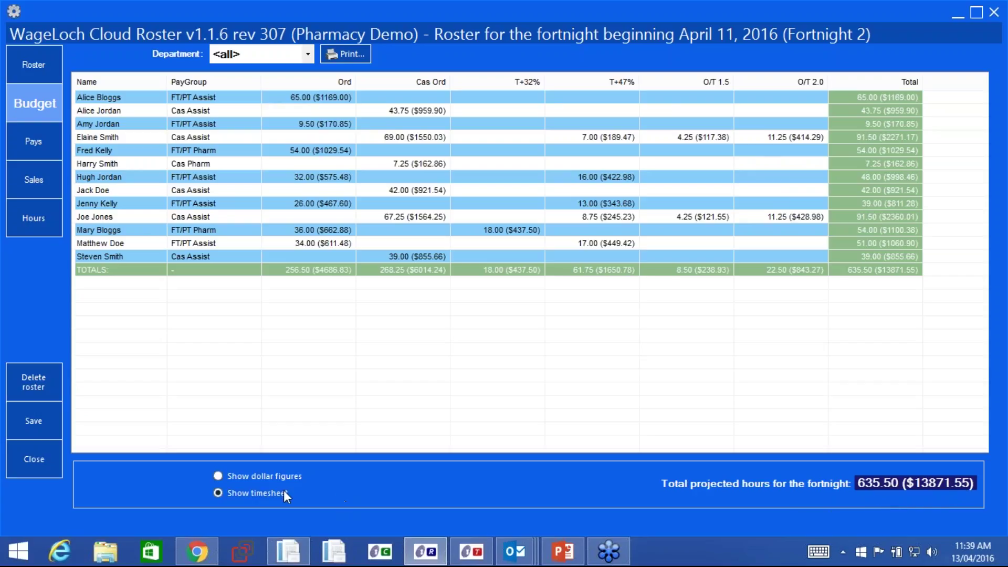
{"action": "left_click", "coordinate": [216, 476]}
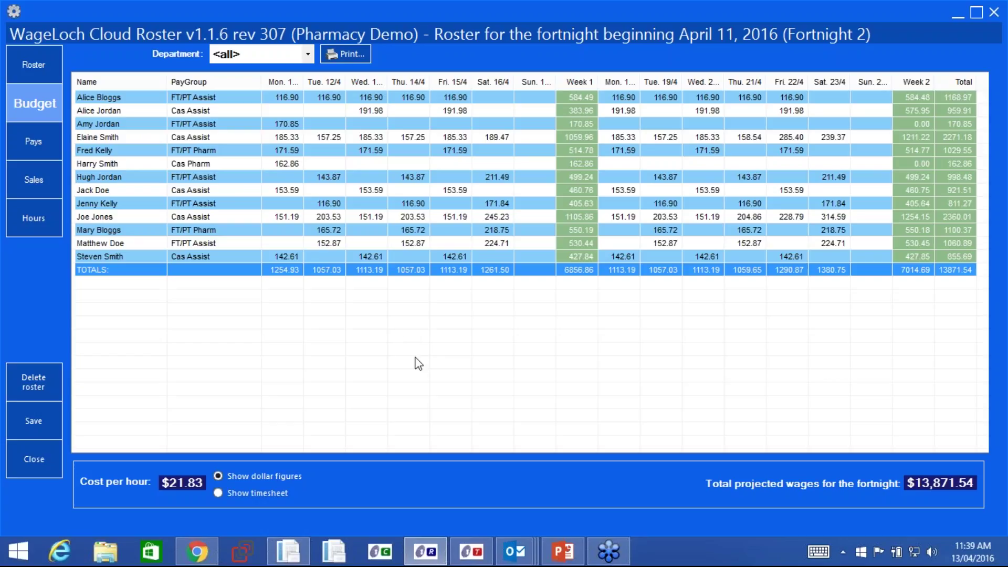
Open the roster's sales view and compare projected and actual sales and wages for Mon. 11/4.
{"action": "left_click", "coordinate": [41, 176]}
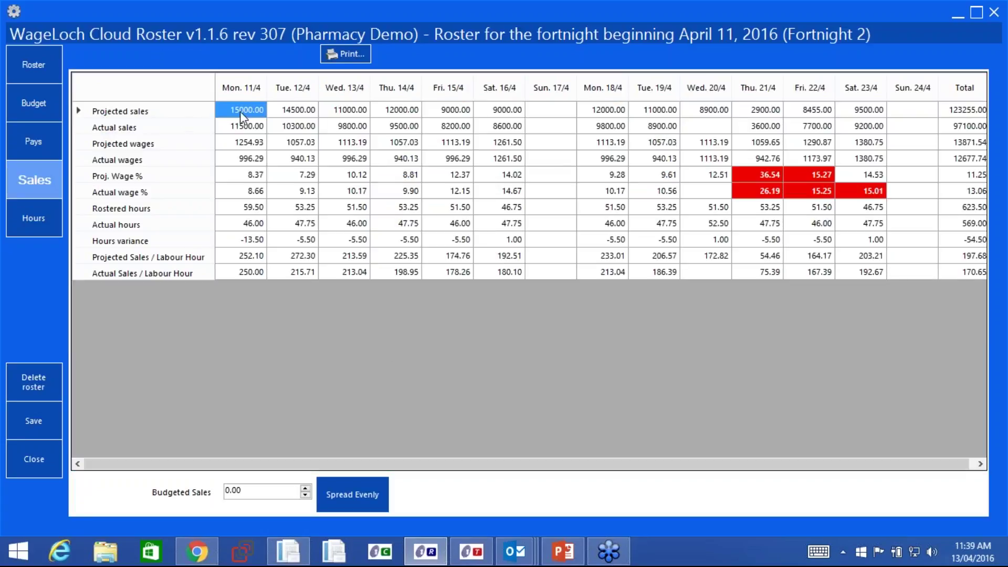
{"action": "left_click", "coordinate": [289, 111]}
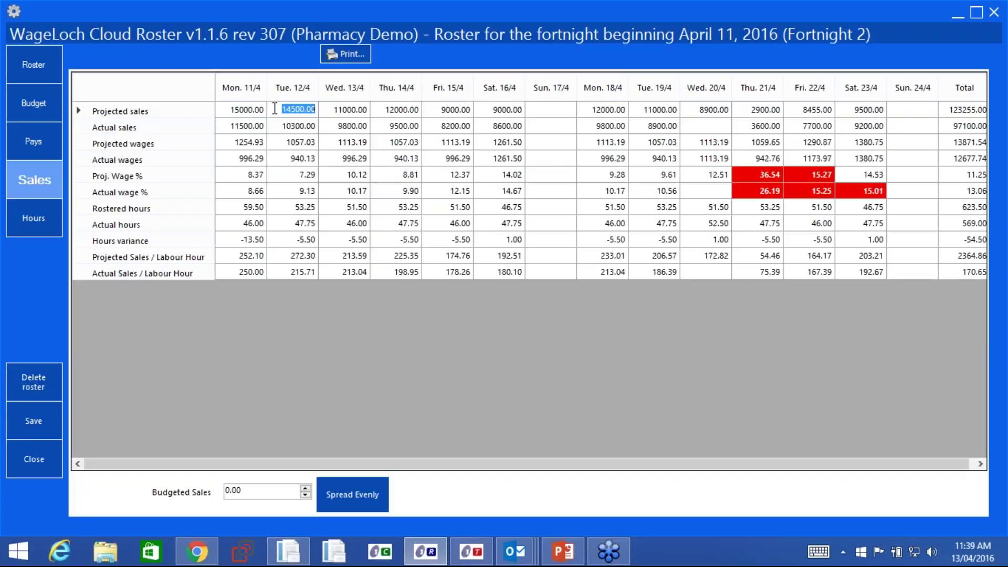
{"action": "left_click", "coordinate": [239, 110]}
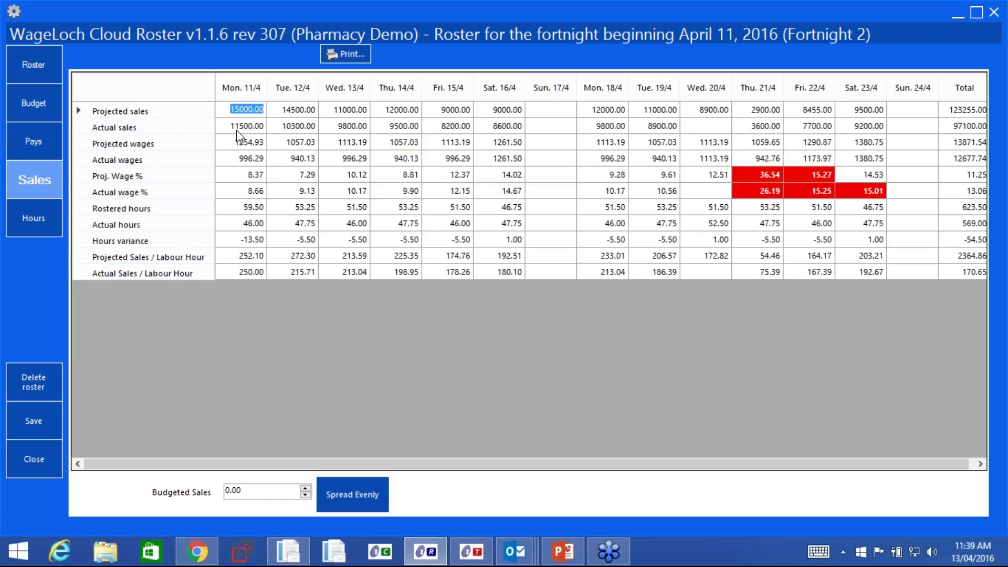
{"action": "left_click", "coordinate": [237, 128]}
{"action": "left_click", "coordinate": [240, 147]}
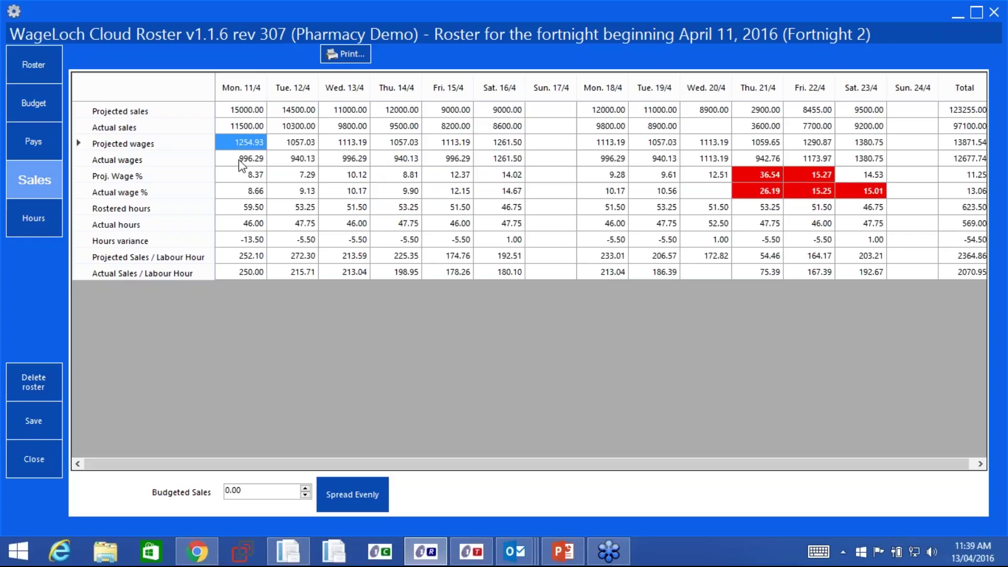
{"action": "left_click", "coordinate": [237, 162]}
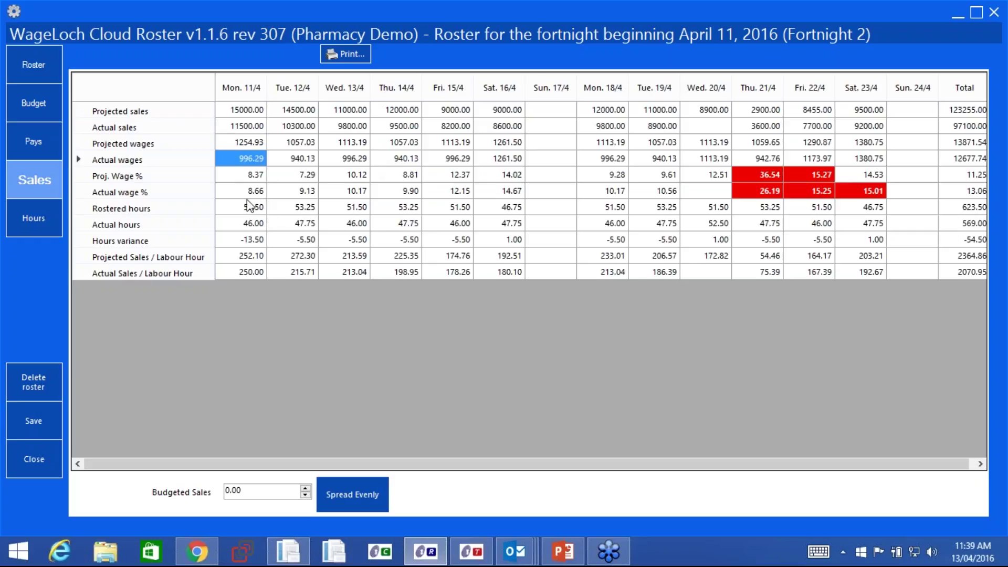
Examine Monday's projected wage percentage and the actual wage percentages from Mon. 11/4 to Sat. 16/4.
{"action": "left_click", "coordinate": [237, 177]}
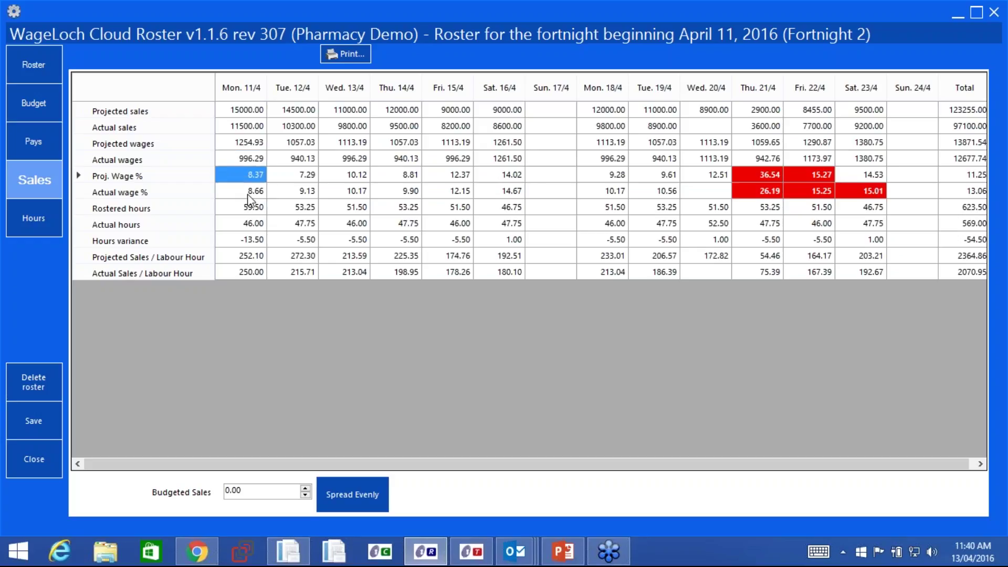
{"action": "left_click", "coordinate": [247, 196]}
{"action": "left_click", "coordinate": [294, 194]}
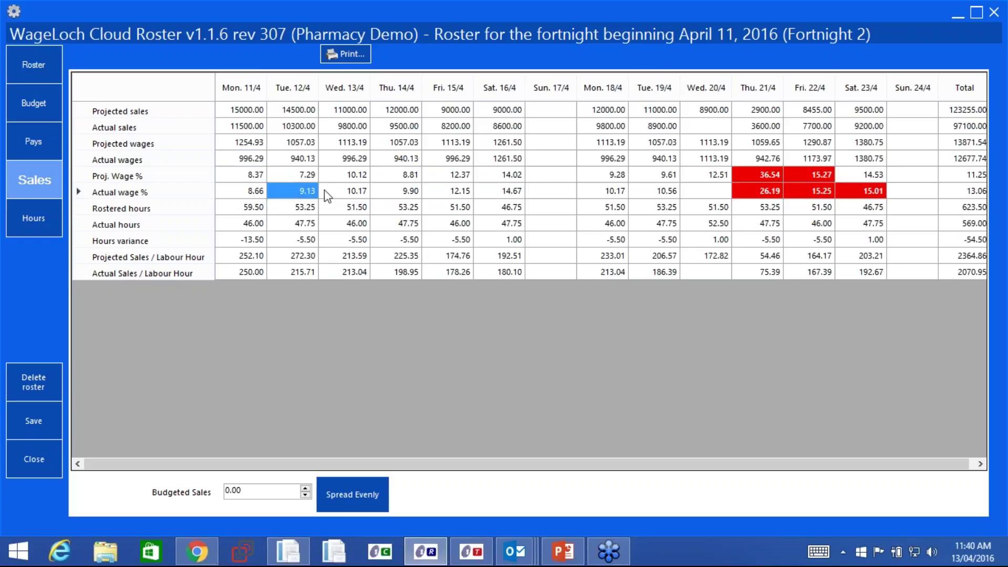
{"action": "left_click", "coordinate": [330, 195]}
{"action": "left_click", "coordinate": [386, 197]}
{"action": "left_click", "coordinate": [439, 196]}
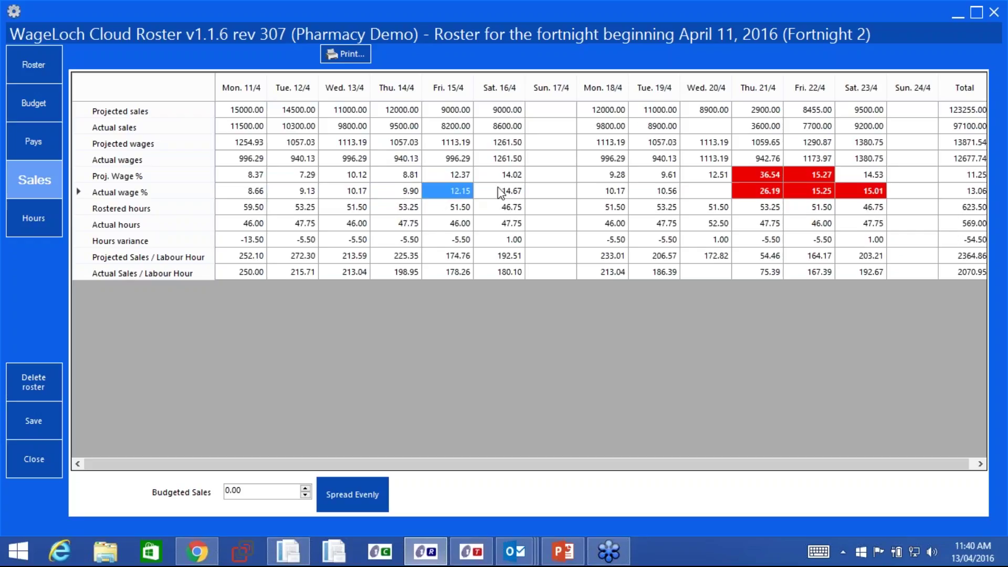
{"action": "left_click", "coordinate": [498, 192]}
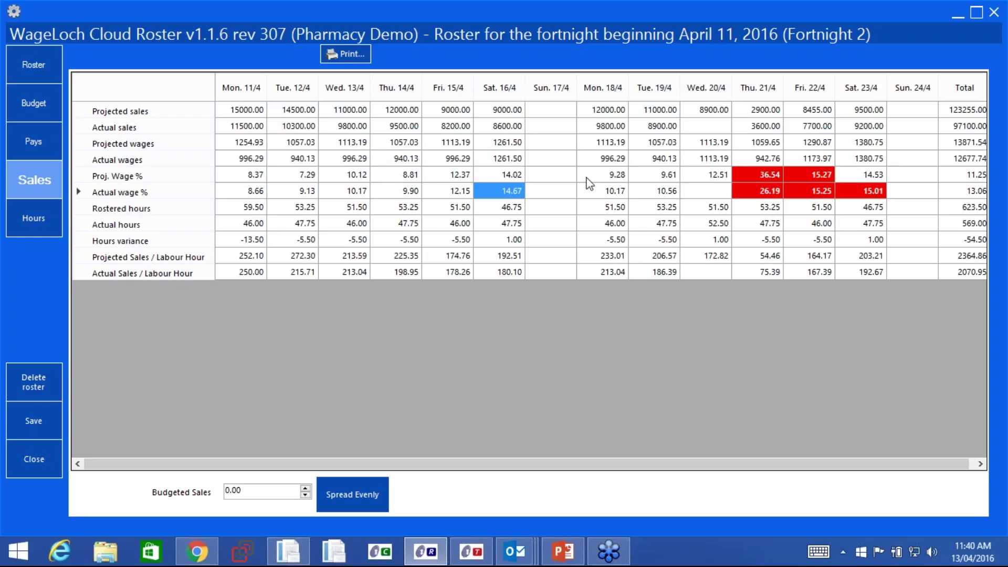
Review Monday's rostered and actual hours, hours variance, and projected and actual sales per labour hour.
{"action": "left_click", "coordinate": [248, 212]}
{"action": "left_click", "coordinate": [244, 225]}
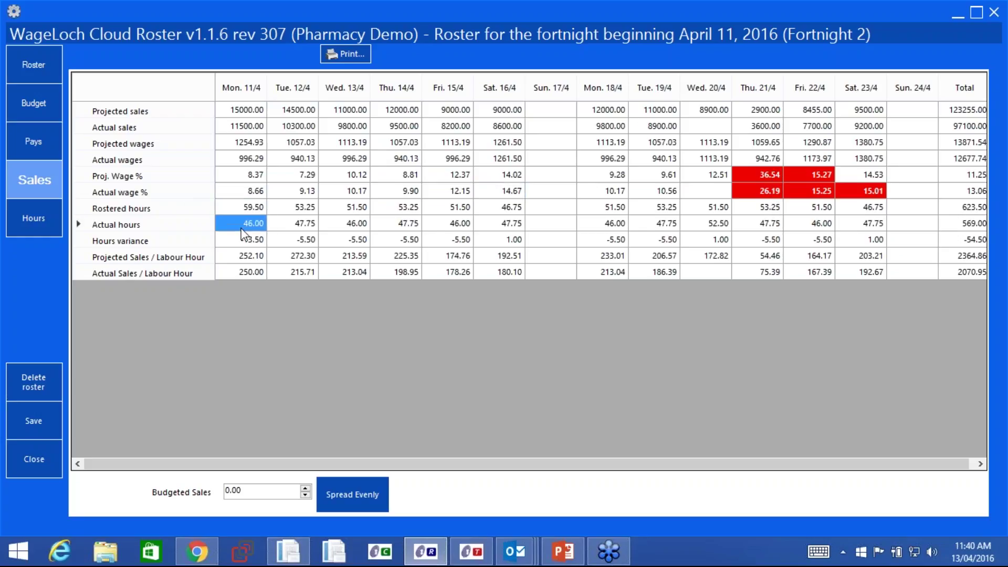
{"action": "left_click", "coordinate": [245, 241]}
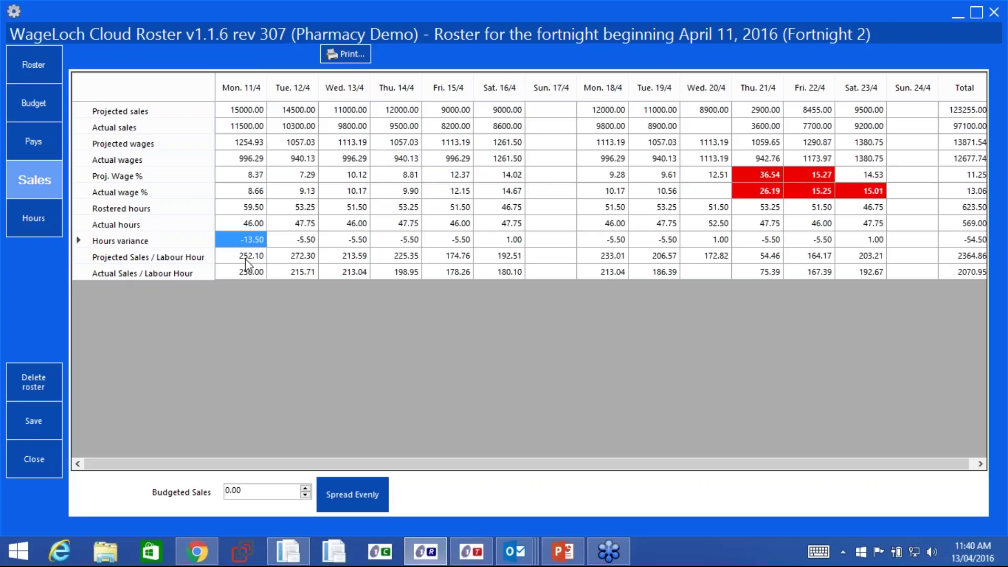
{"action": "left_click", "coordinate": [245, 258]}
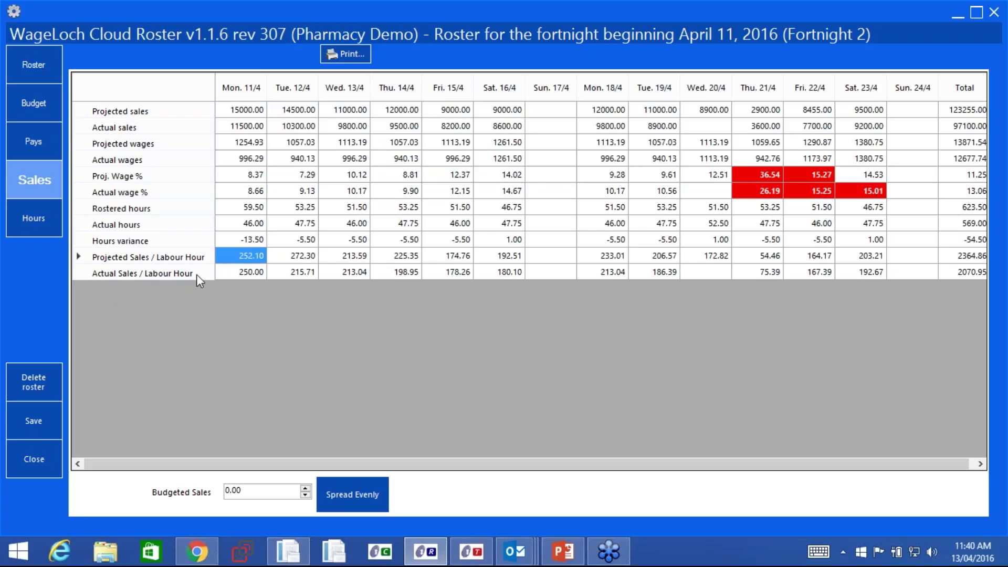
{"action": "left_click", "coordinate": [238, 272]}
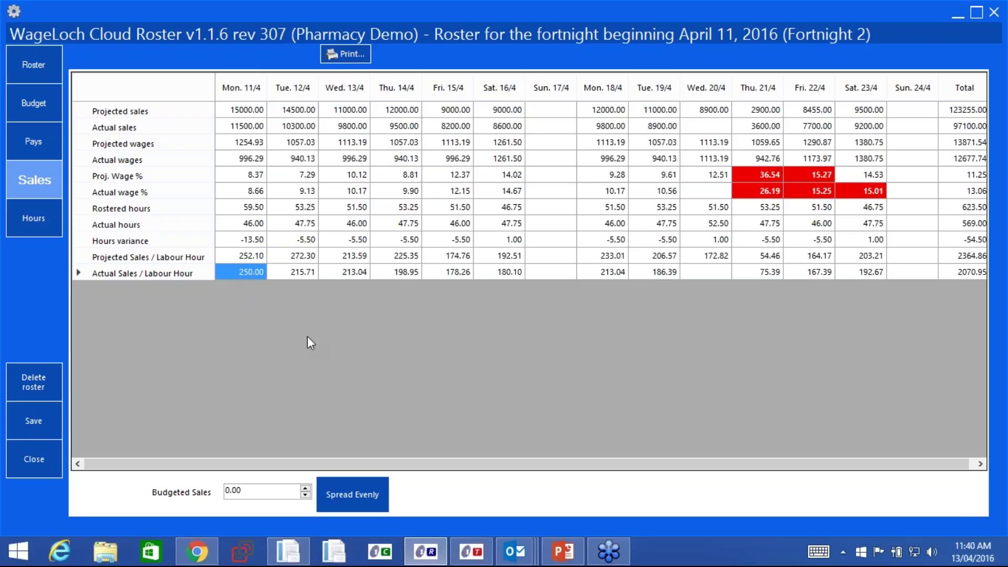
Open the roster's pays view and compare Monday's worked shifts with the rostered ones.
{"action": "left_click", "coordinate": [38, 141]}
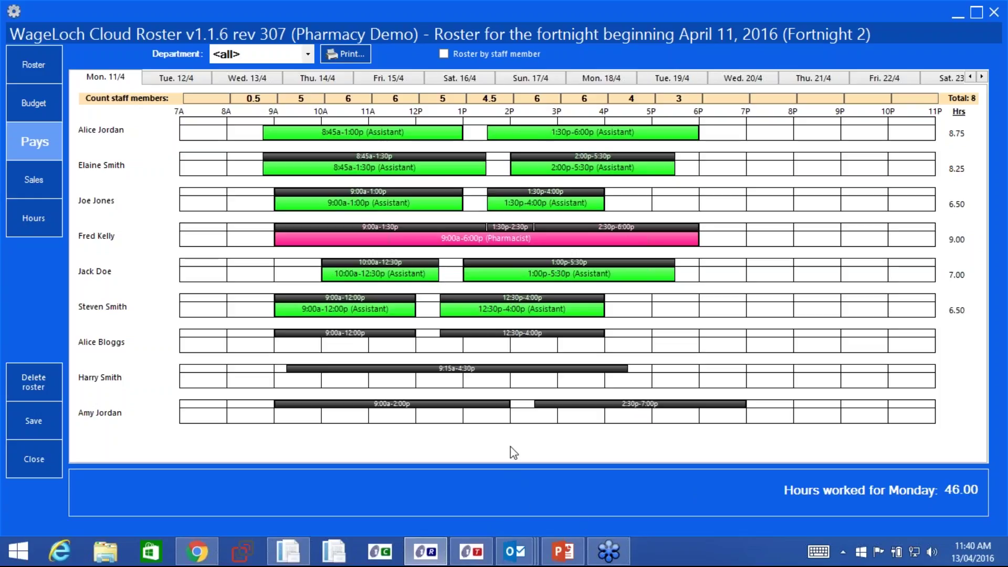
{"action": "mouse_move", "coordinate": [475, 552]}
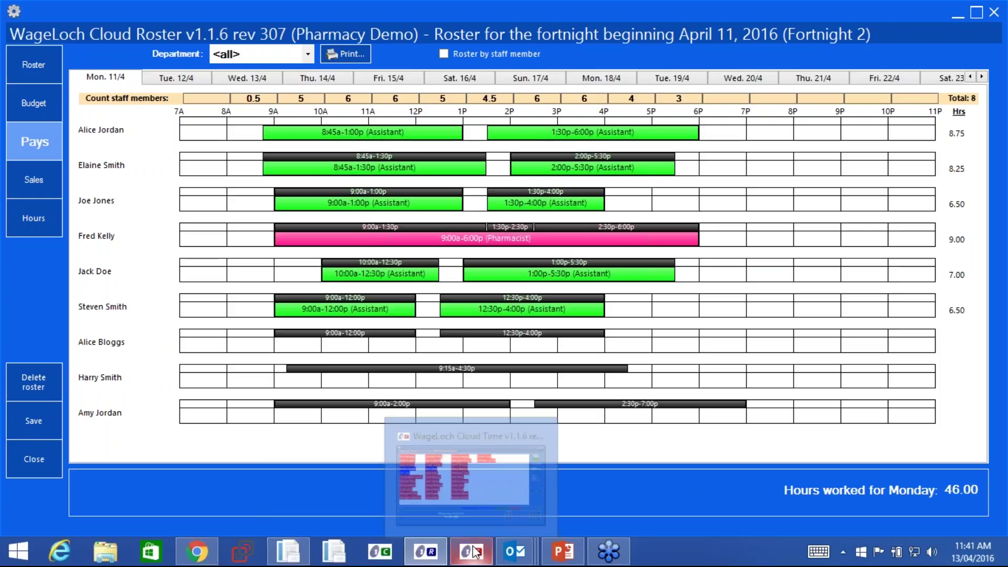
Launch WageLoch Cloud Control and log in with the preselected username by entering the account password.
{"action": "left_click", "coordinate": [388, 551]}
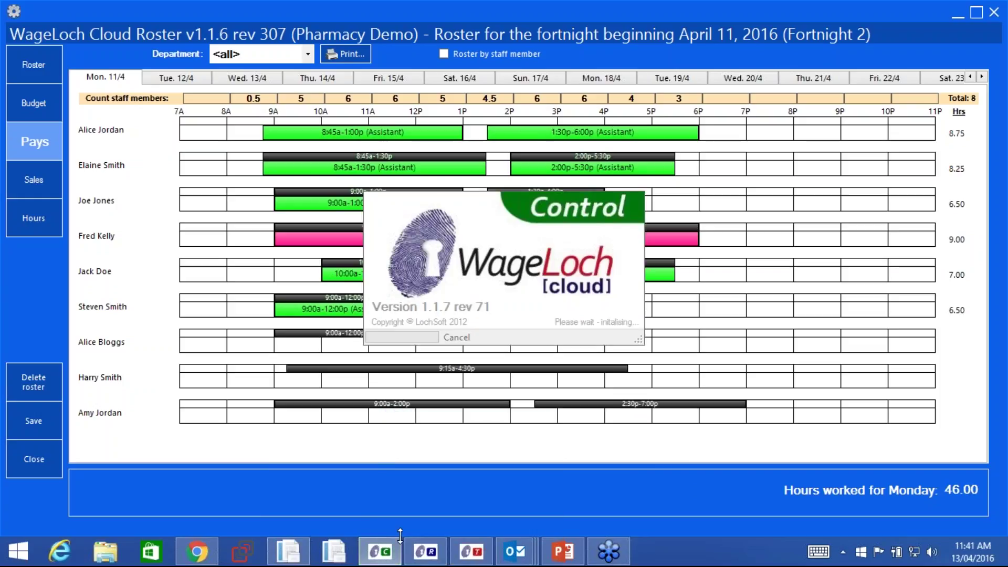
{"action": "type", "text": "**"}
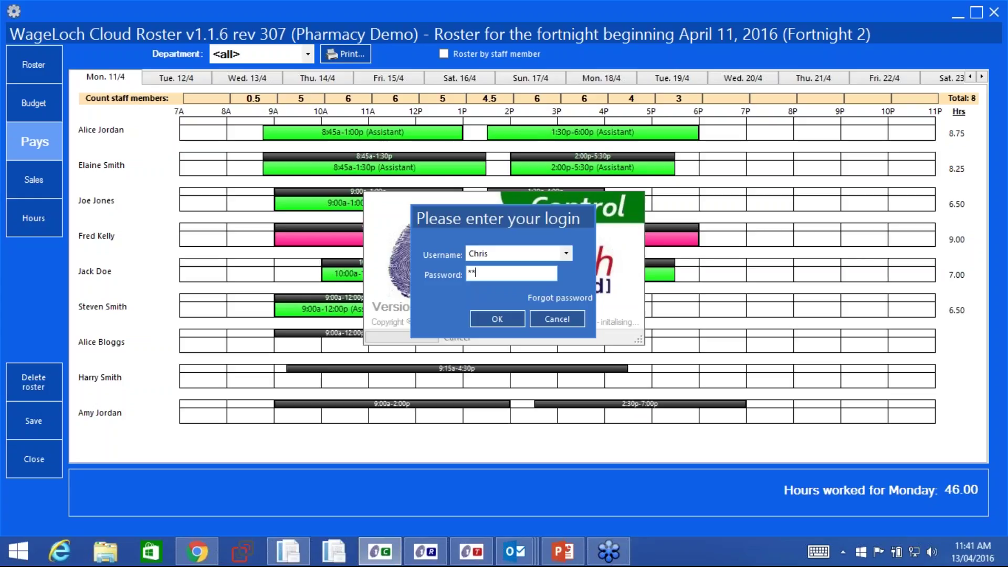
{"action": "type", "text": "*******"}
{"action": "left_click", "coordinate": [499, 318]}
{"action": "left_click", "coordinate": [495, 321]}
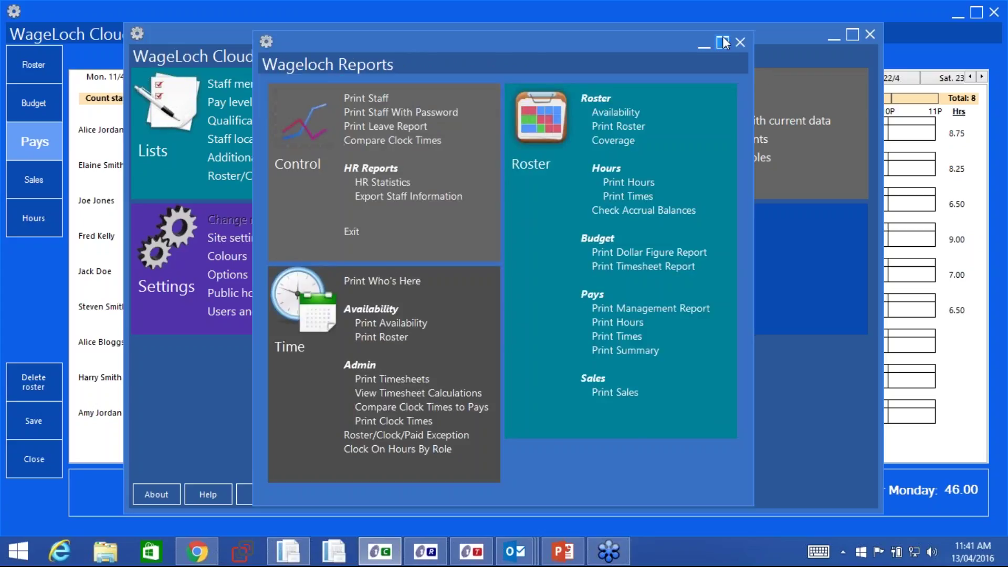
Maximize the Wageloch Reports window, review the available Control, Time and Roster reports, and close it.
{"action": "left_click", "coordinate": [723, 41]}
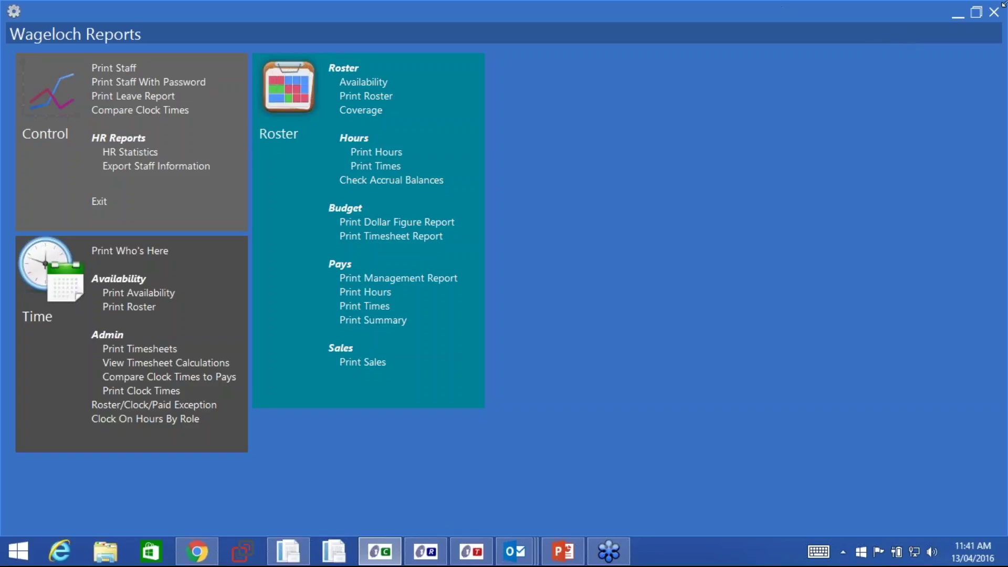
{"action": "mouse_move", "coordinate": [998, 14]}
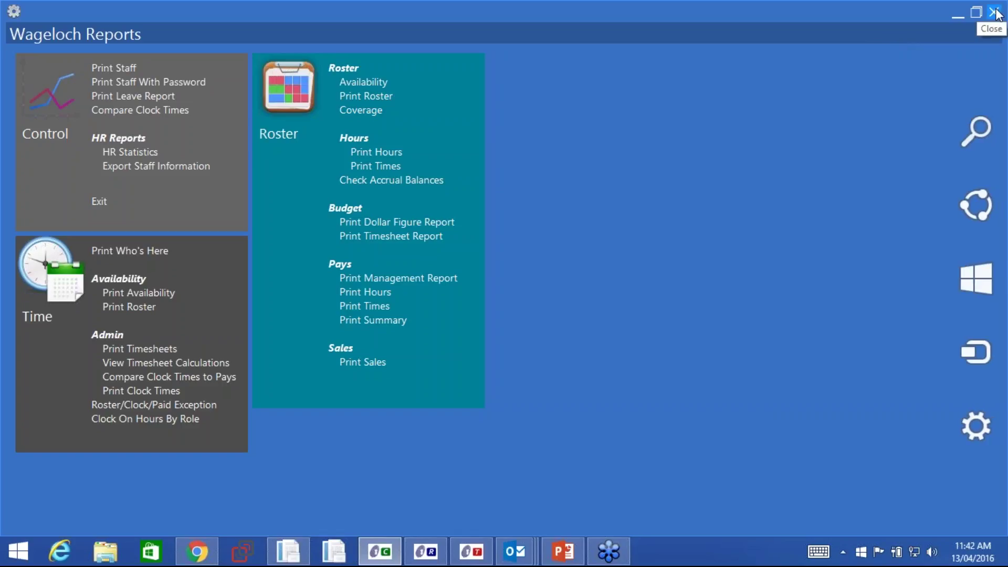
{"action": "left_click", "coordinate": [997, 13]}
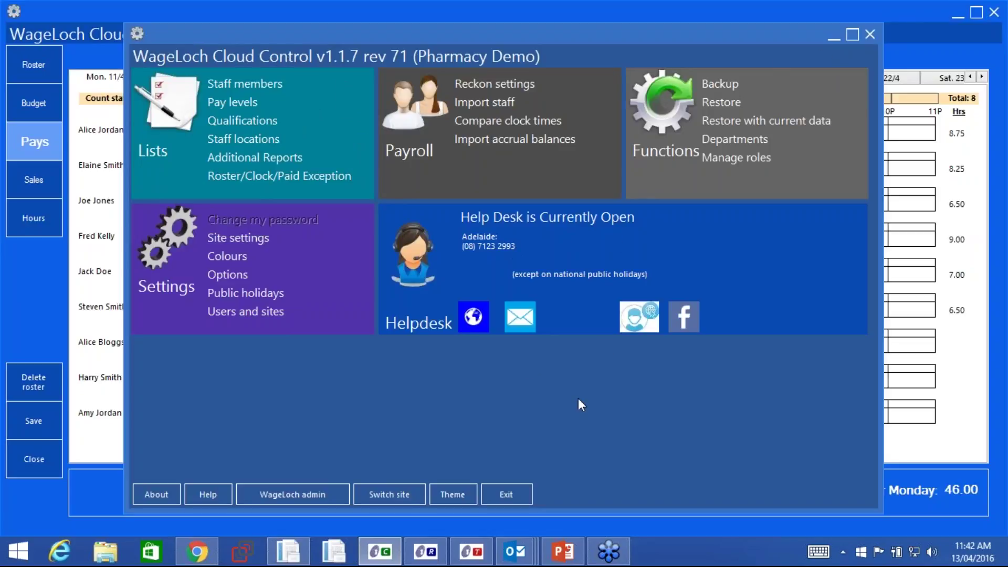
Open the staff members list, review the staff details, and save and close it.
{"action": "left_click", "coordinate": [230, 86]}
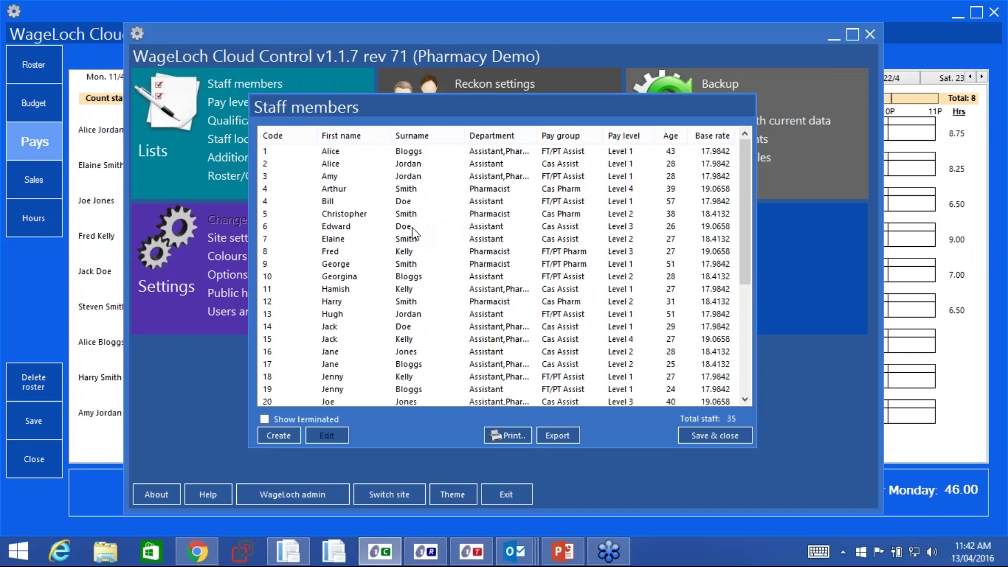
{"action": "left_click", "coordinate": [716, 436]}
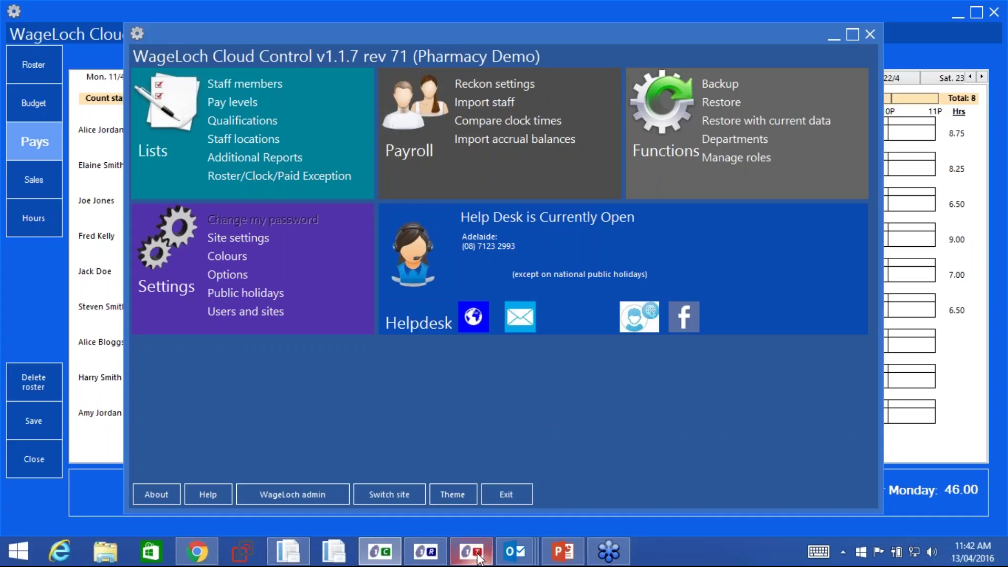
{"action": "mouse_move", "coordinate": [479, 558]}
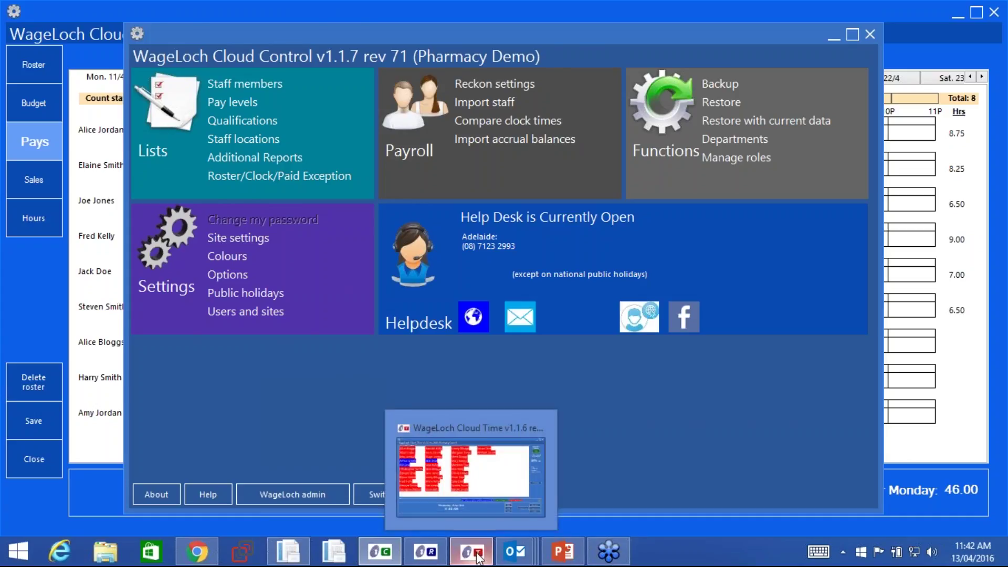
Switch to WageLoch Cloud Time and clock on the sixth and ninth staff members in the first column.
{"action": "left_click", "coordinate": [478, 557]}
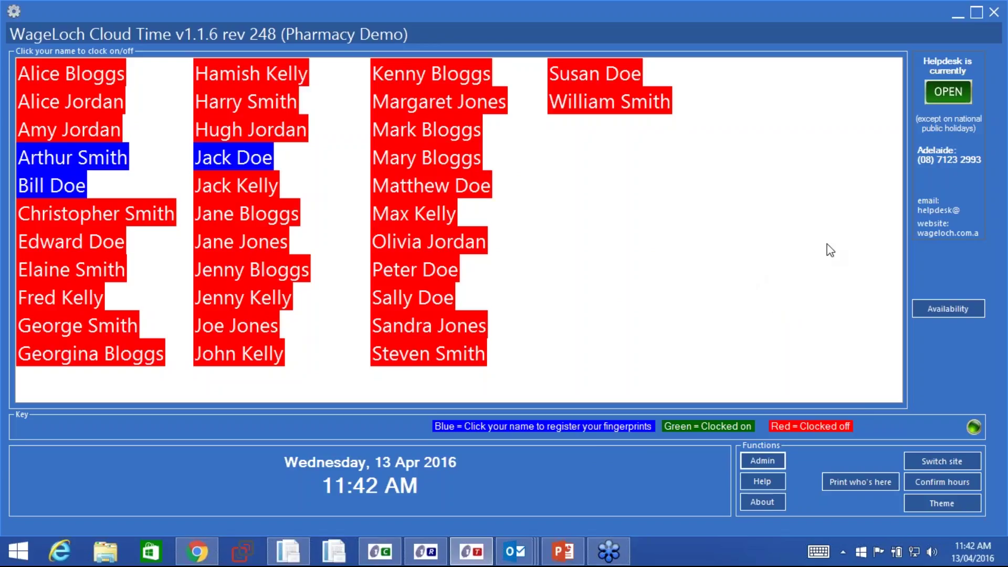
{"action": "left_click", "coordinate": [130, 213]}
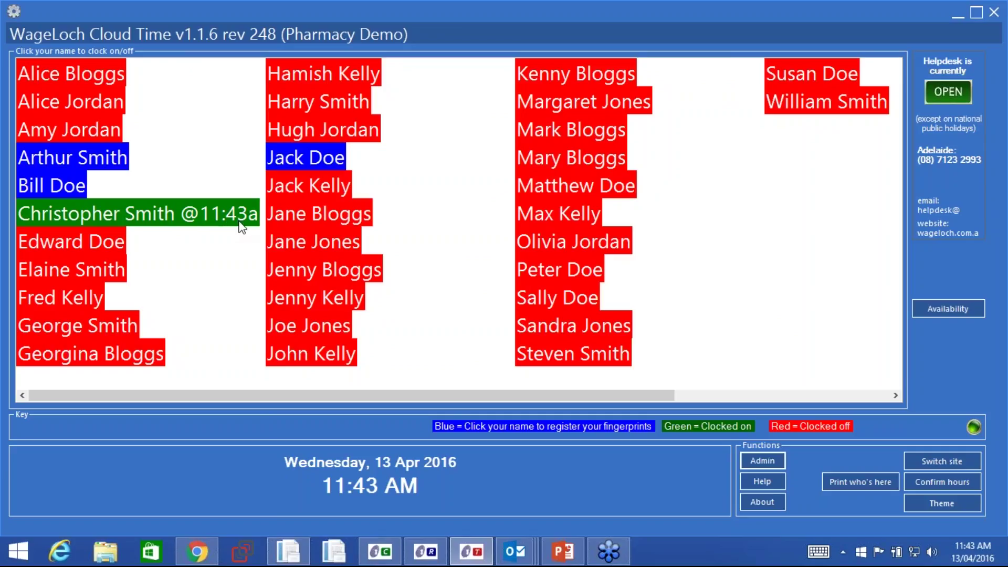
{"action": "left_click", "coordinate": [80, 300]}
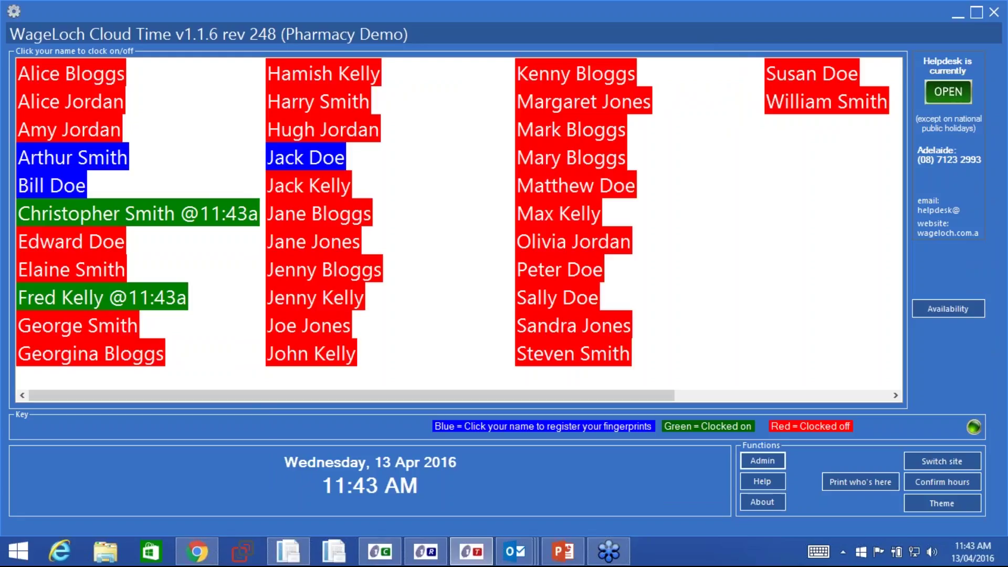
Open the clock-on password prompt for the first staff member marked for fingerprint registration, and close it.
{"action": "left_click", "coordinate": [124, 158]}
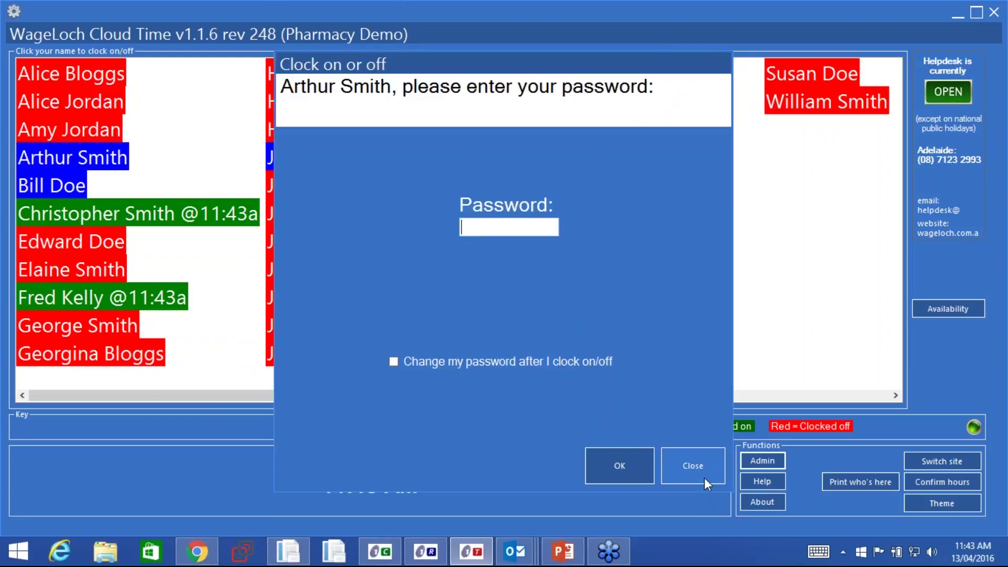
{"action": "left_click", "coordinate": [693, 467]}
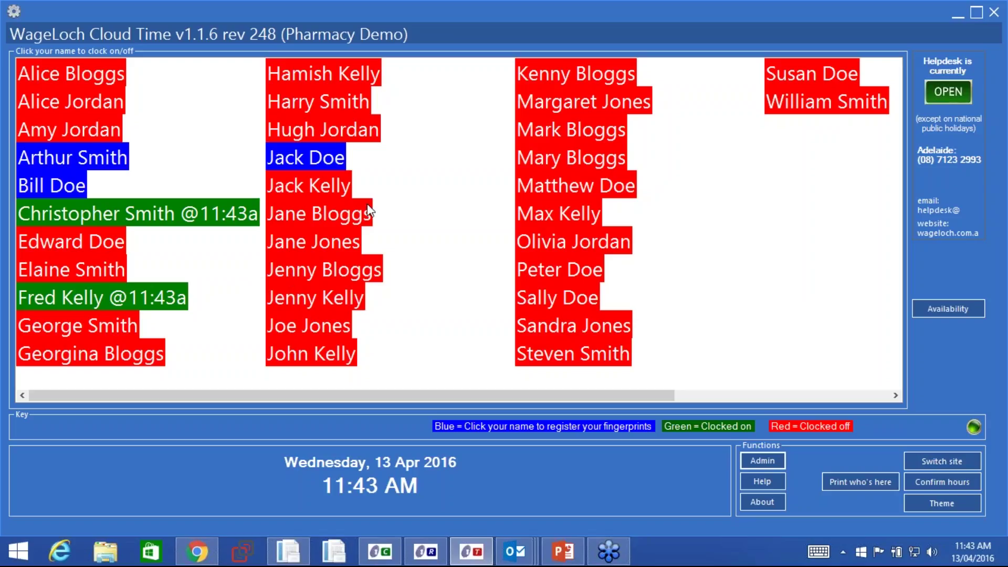
Clock on the fifth staff member in the second column, and clock off the sixth one in the first column.
{"action": "left_click", "coordinate": [342, 186]}
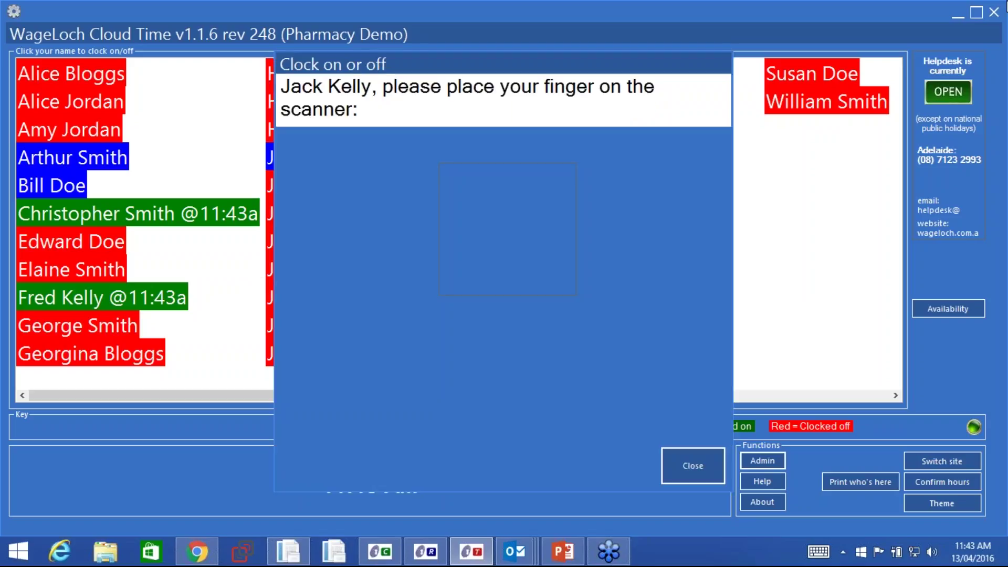
{"action": "mouse_move", "coordinate": [1006, 5]}
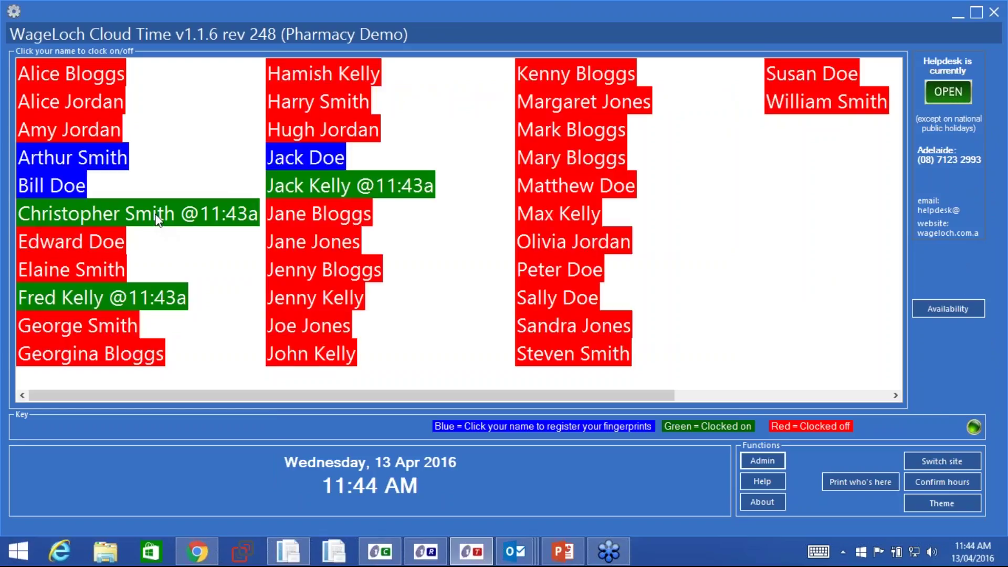
{"action": "left_click", "coordinate": [159, 220]}
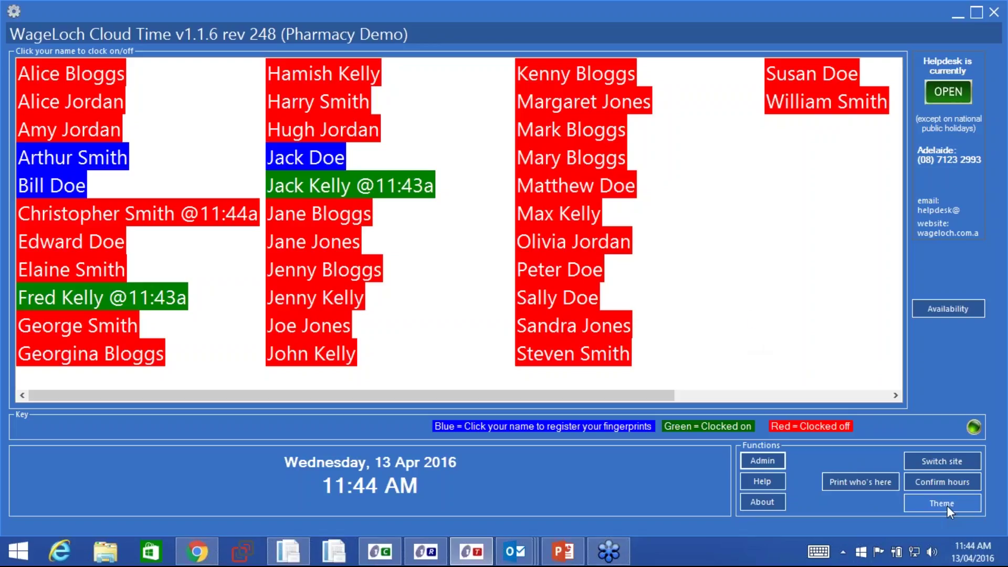
Open Confirm hours and log in with the preselected username by entering the account password.
{"action": "left_click", "coordinate": [934, 480]}
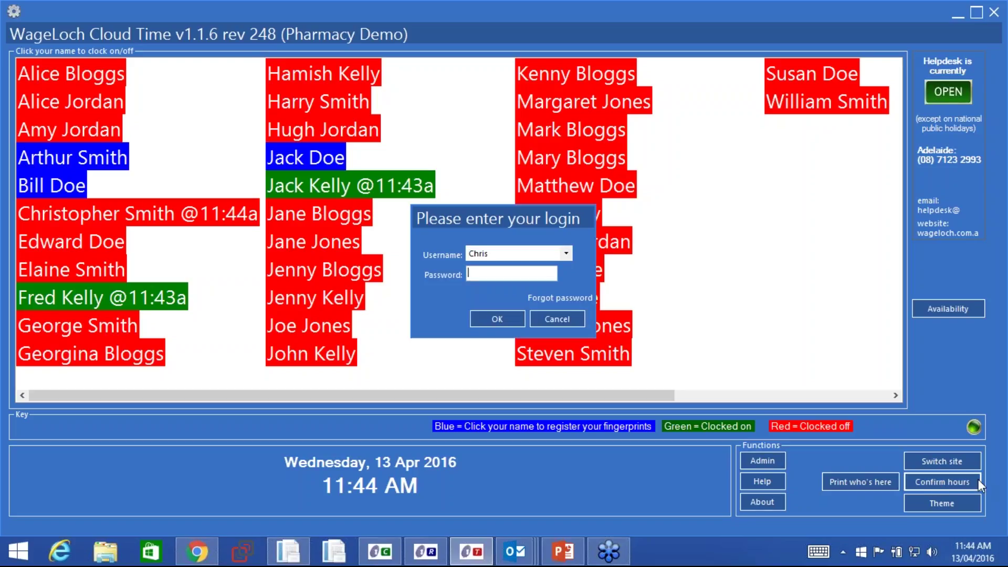
{"action": "type", "text": "*********"}
{"action": "left_click", "coordinate": [512, 319]}
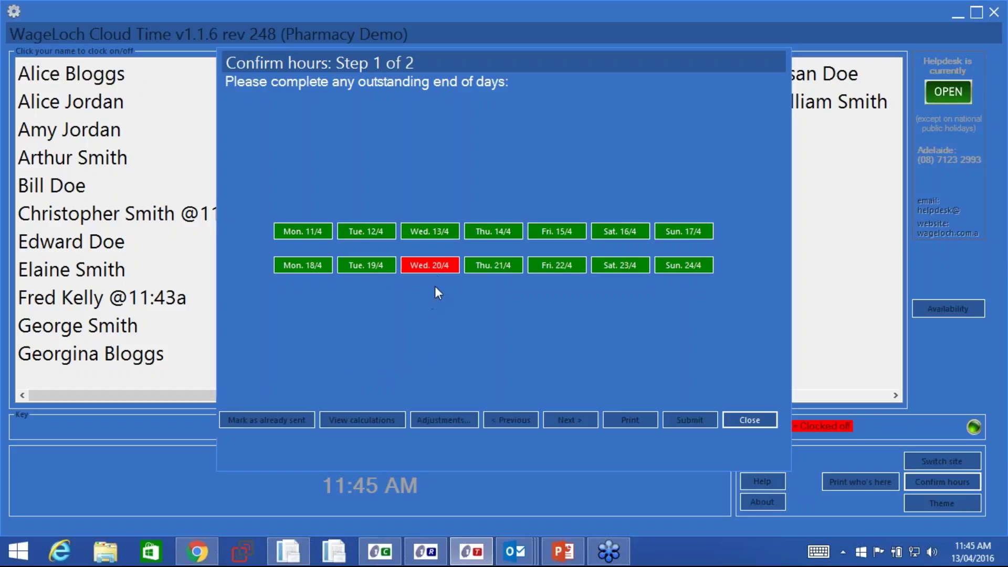
Open the outstanding end of day for Wed. 20/4, try the staff filters, and show only exceptions.
{"action": "left_click", "coordinate": [429, 265]}
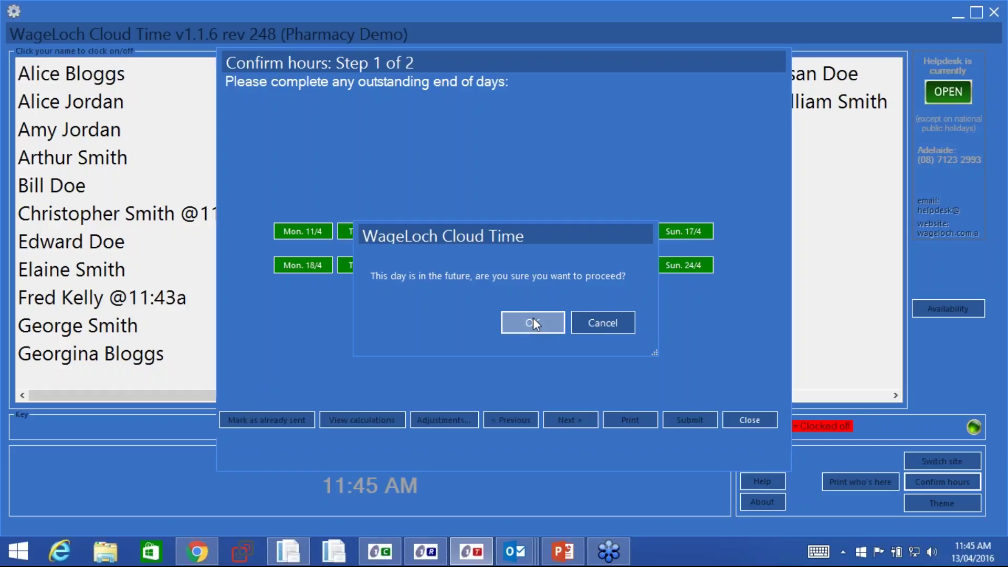
{"action": "left_click", "coordinate": [533, 320]}
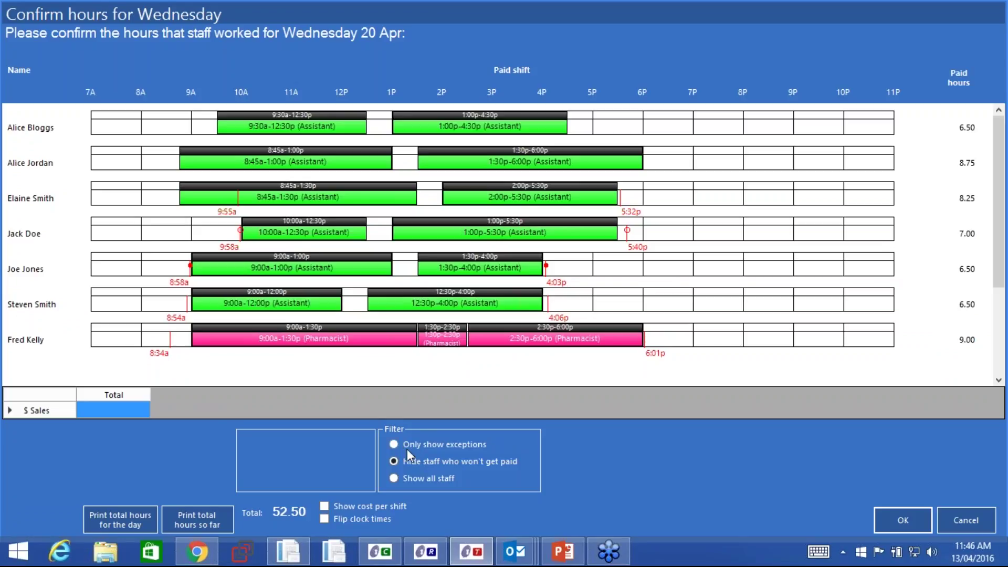
{"action": "left_click", "coordinate": [394, 444]}
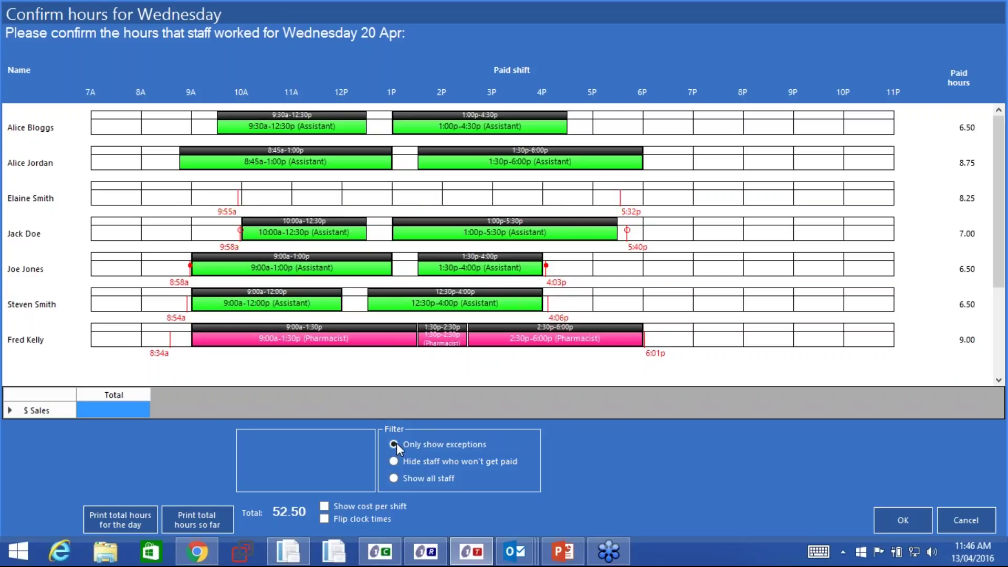
{"action": "left_click", "coordinate": [394, 461]}
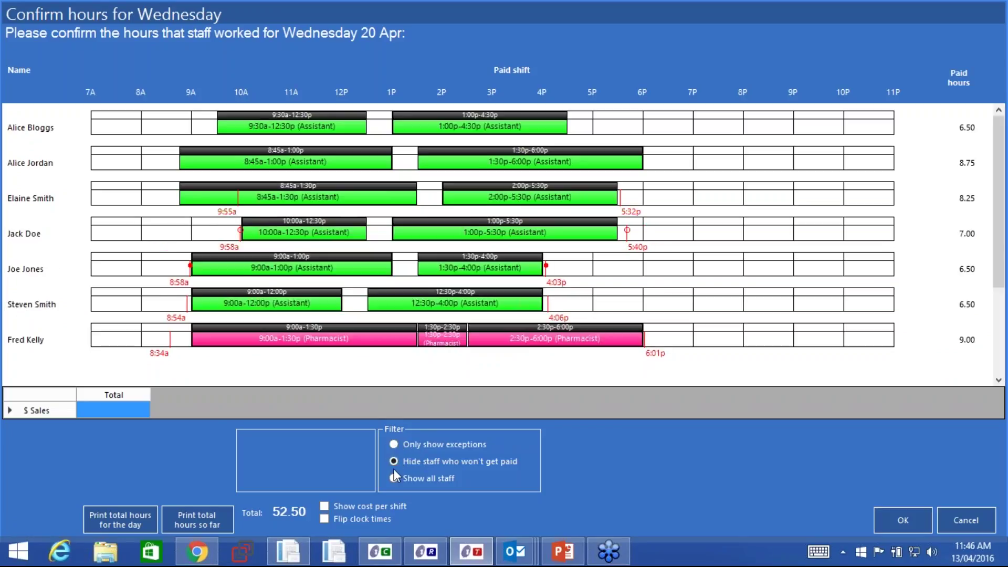
{"action": "left_click", "coordinate": [392, 478]}
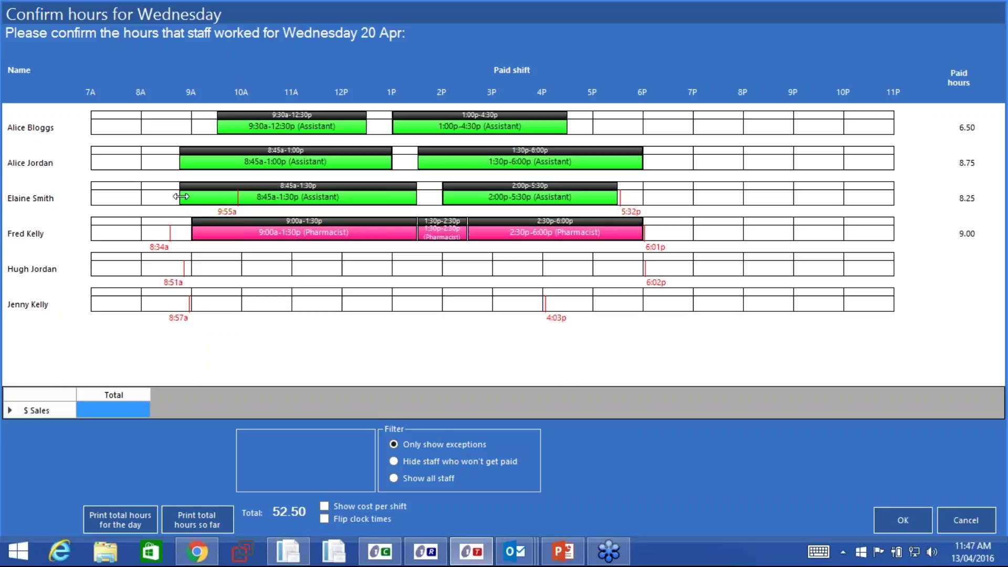
Move the start of the third employee's morning paid shift to 10:00a, and mark both of the first employee's shifts as SICK LEAVE.
{"action": "left_click_drag", "start_coordinate": [184, 197], "coordinate": [242, 197]}
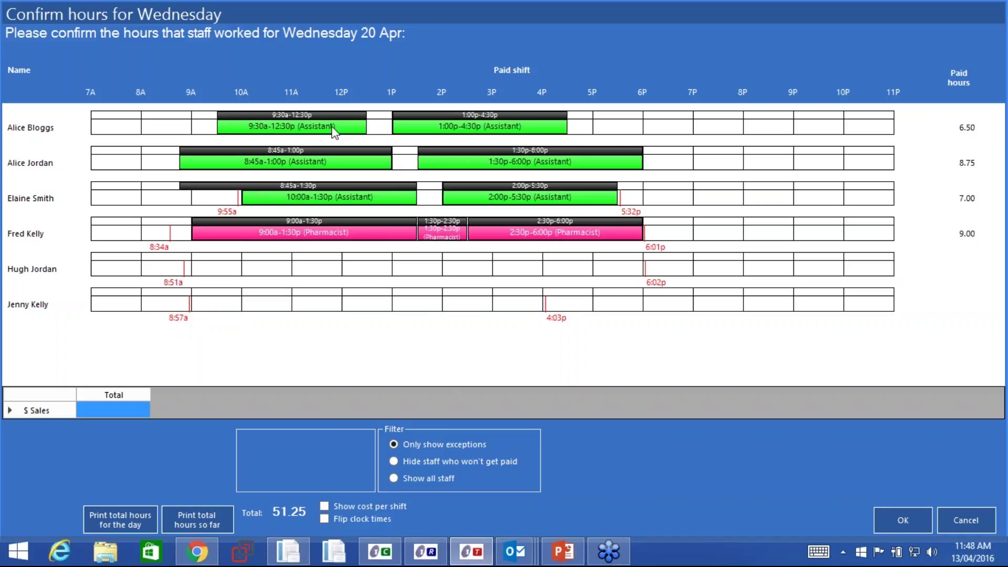
{"action": "right_click", "coordinate": [333, 131]}
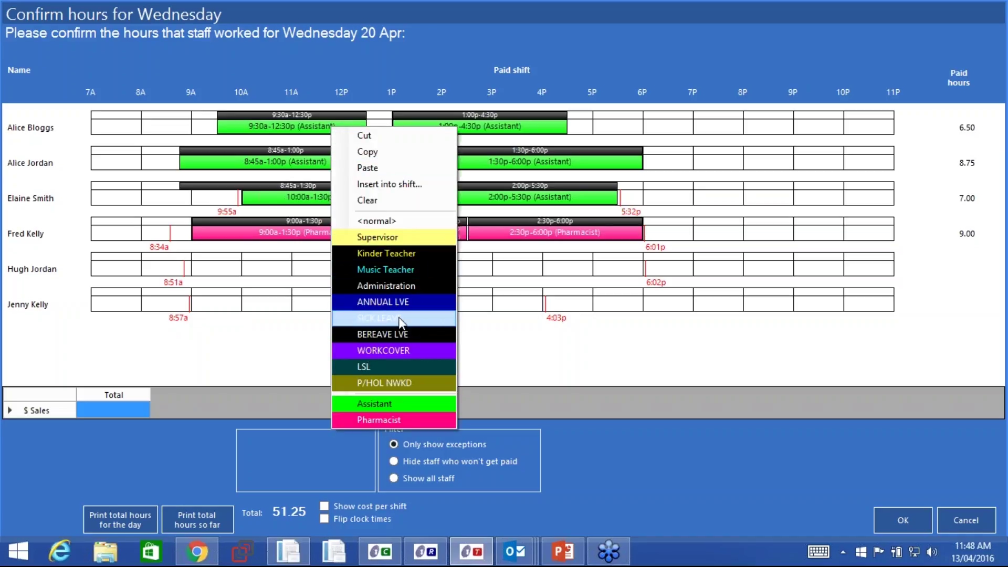
{"action": "left_click", "coordinate": [400, 318]}
{"action": "right_click", "coordinate": [460, 127]}
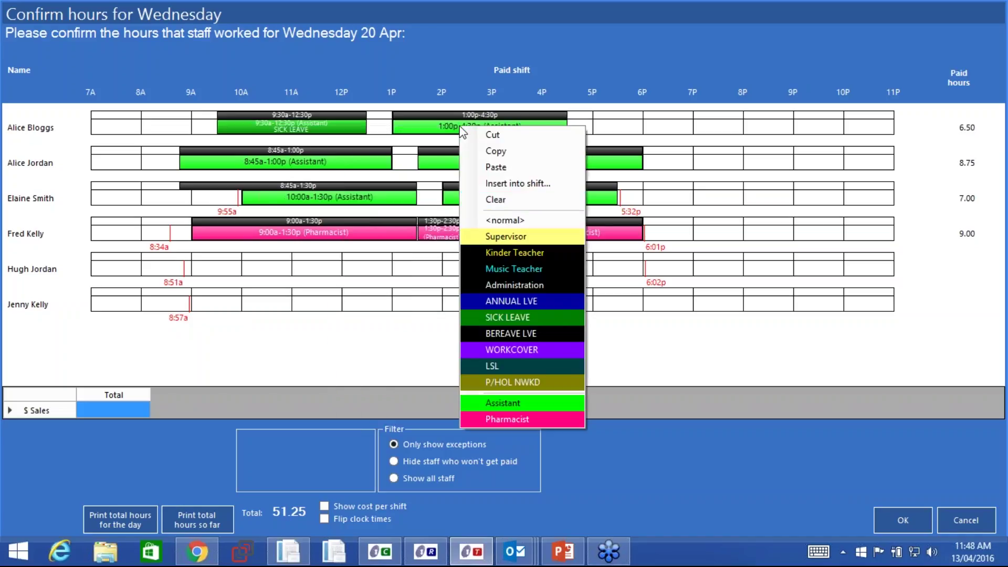
{"action": "left_click", "coordinate": [500, 316]}
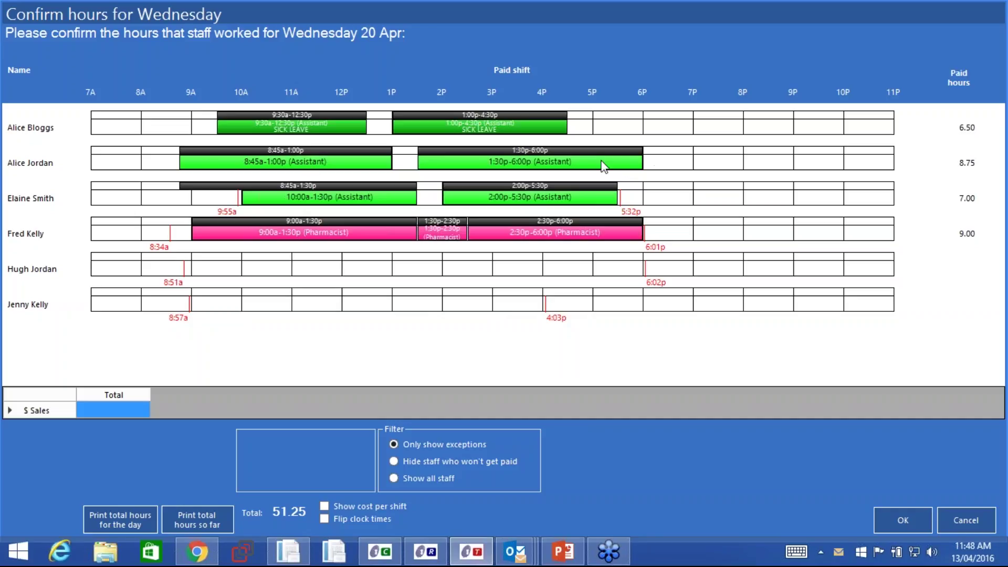
Review the leave options for the second employee's morning paid shift, and clear both of that employee's paid shifts.
{"action": "right_click", "coordinate": [240, 167]}
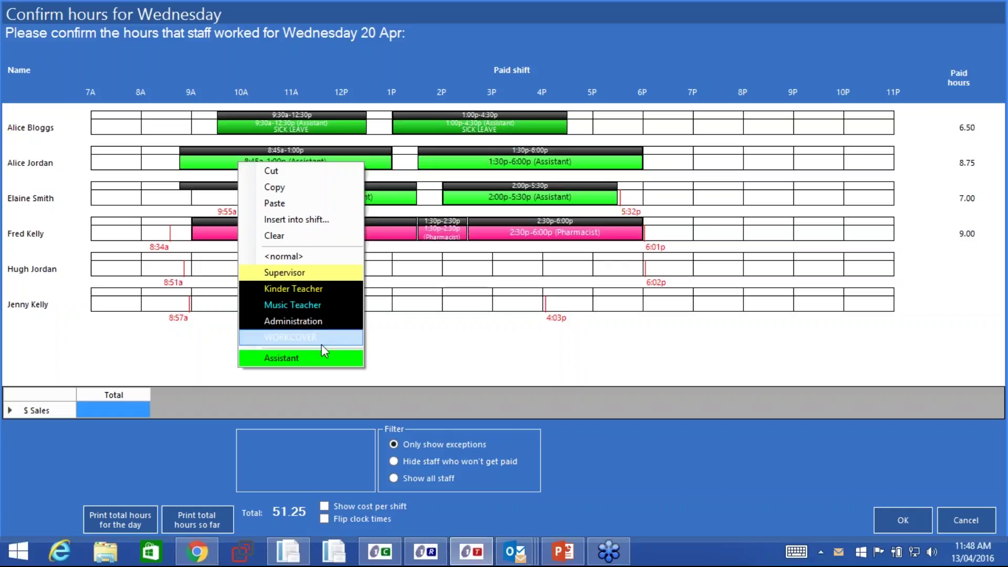
{"action": "left_click", "coordinate": [413, 361]}
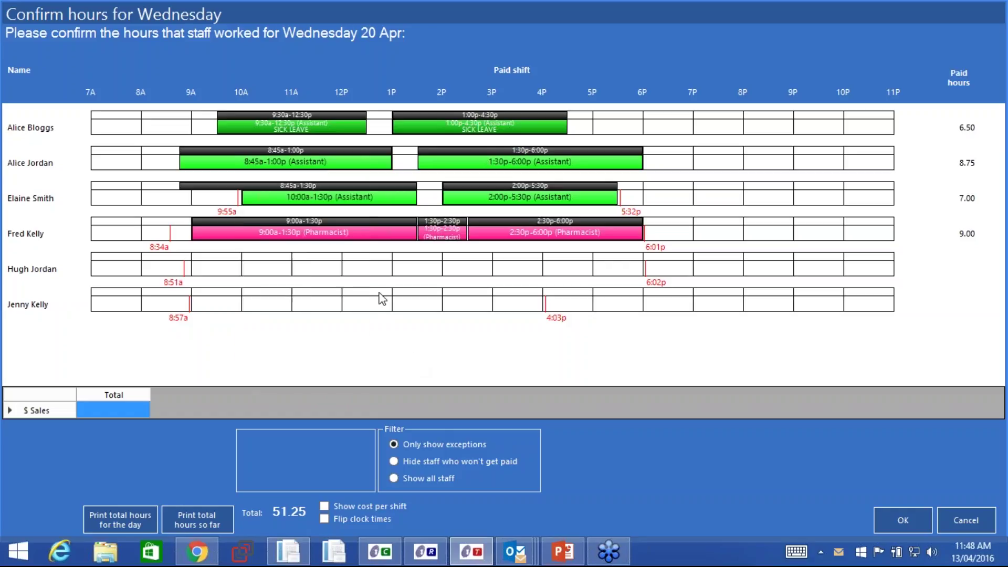
{"action": "right_click", "coordinate": [277, 167]}
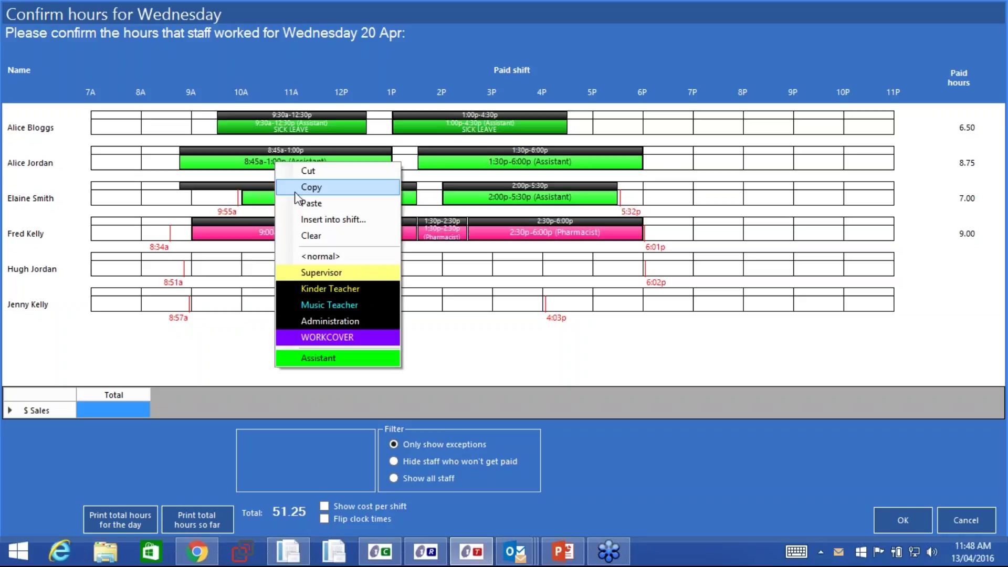
{"action": "left_click", "coordinate": [300, 235]}
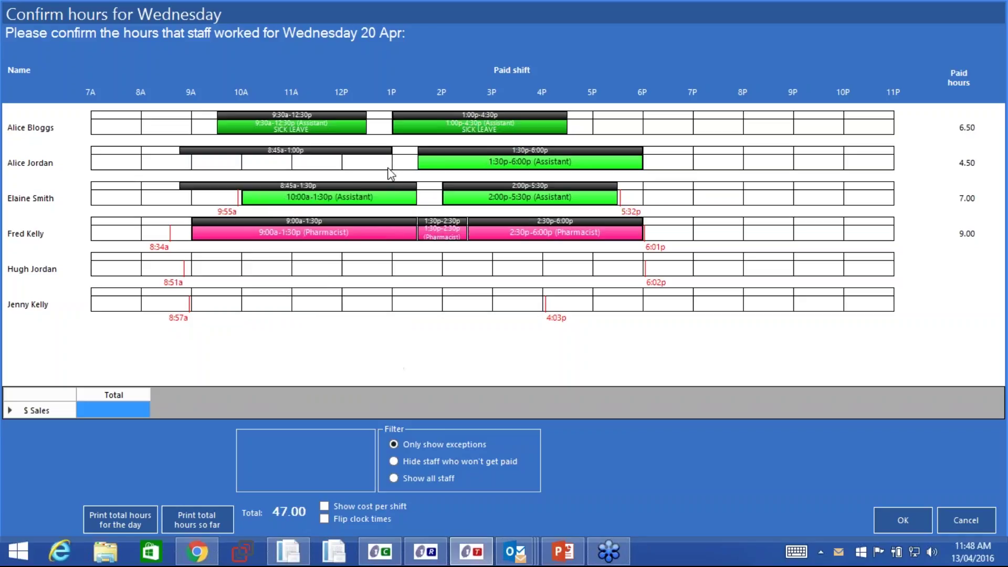
{"action": "right_click", "coordinate": [438, 166]}
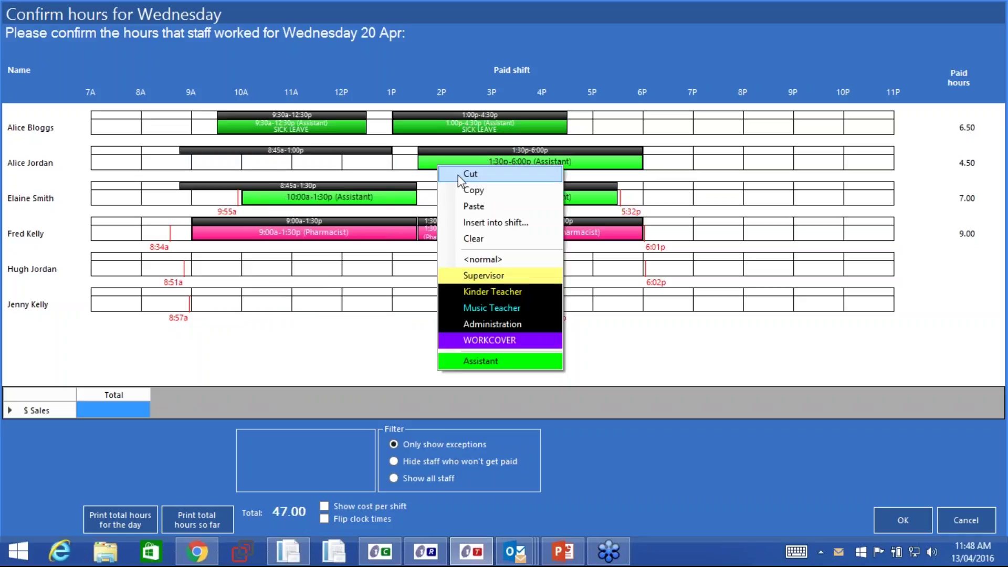
{"action": "left_click", "coordinate": [479, 239]}
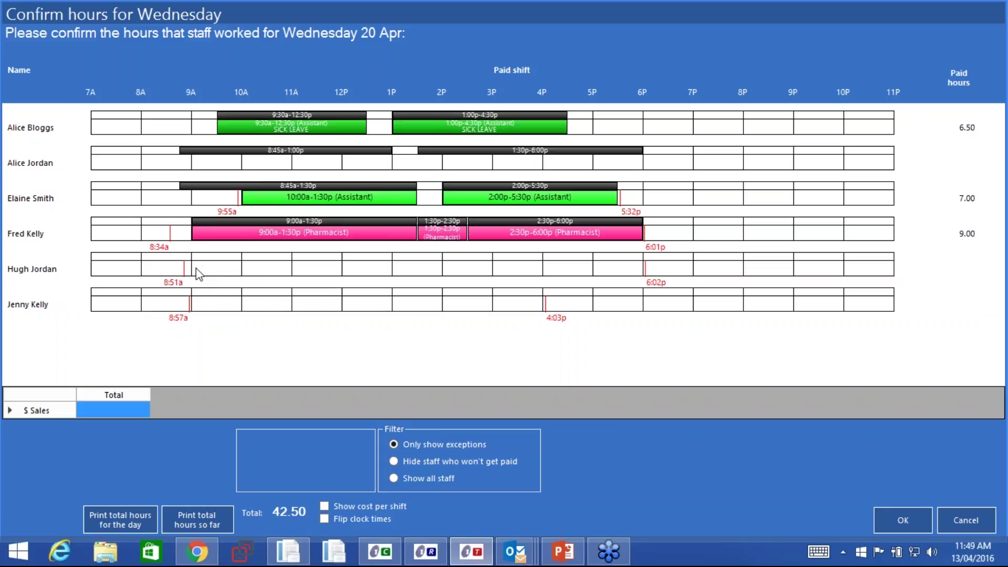
Add paid Assistant shifts of 9:00a-2:00p and 2:30p-6:00p for the unrostered employee who clocked on at 8:51a.
{"action": "left_click_drag", "start_coordinate": [198, 273], "coordinate": [443, 273]}
{"action": "left_click_drag", "start_coordinate": [469, 273], "coordinate": [644, 272]}
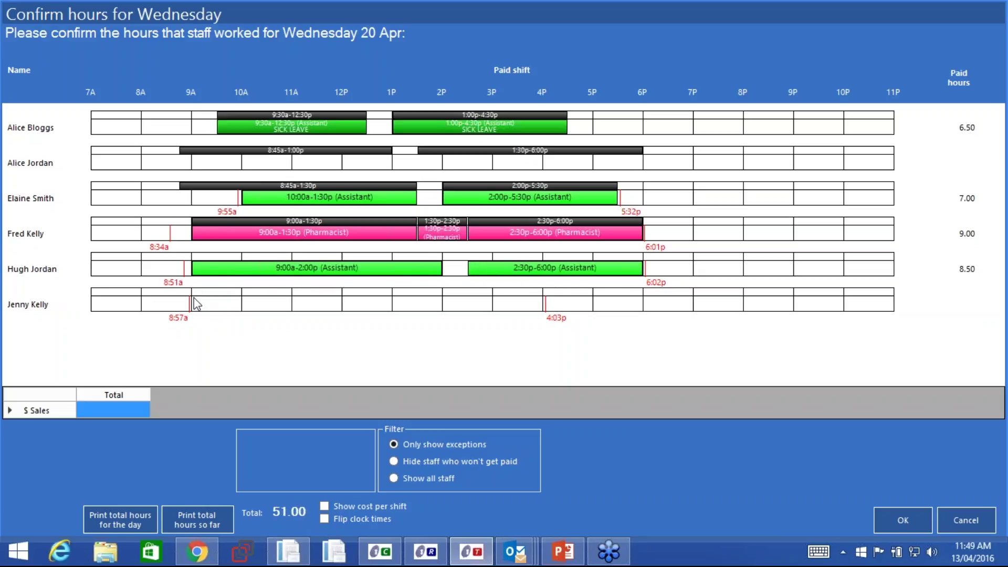
Add paid Assistant shifts of 9:15a-2:00p and 2:30p-4:00p for the last listed employee, trying 9:00a as the first shift's start.
{"action": "left_click_drag", "start_coordinate": [204, 304], "coordinate": [541, 314]}
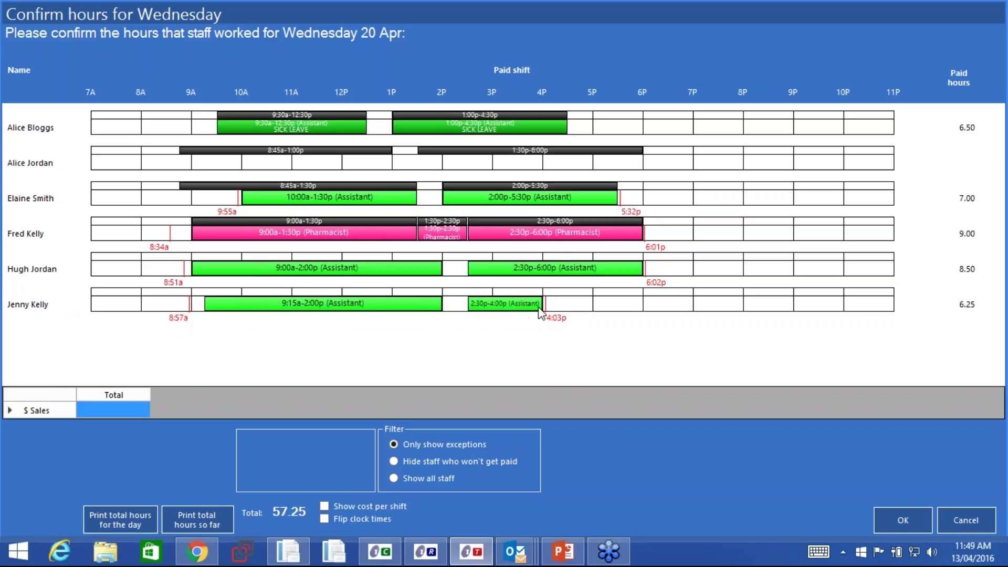
{"action": "left_click_drag", "start_coordinate": [205, 309], "coordinate": [194, 309]}
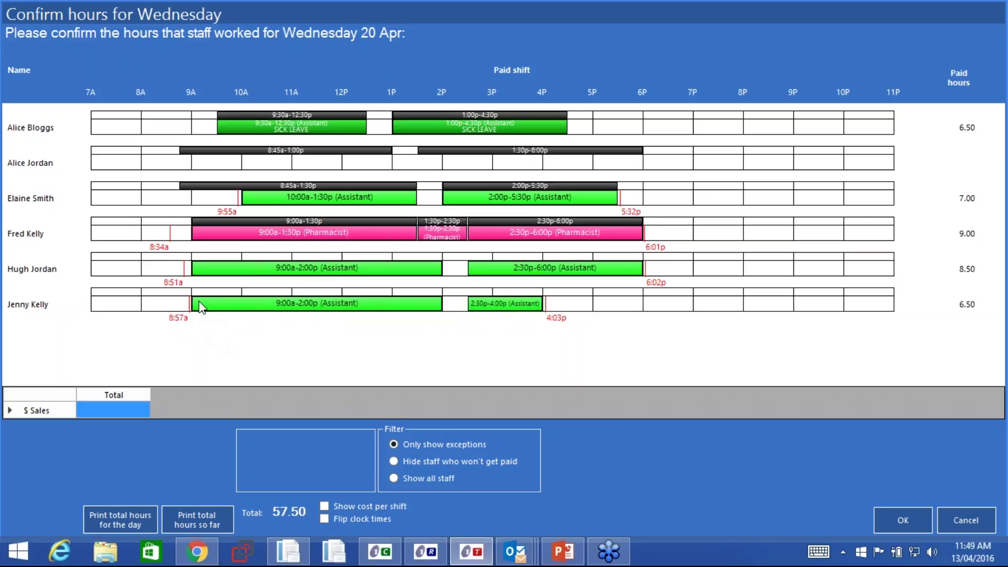
{"action": "mouse_move", "coordinate": [199, 301]}
{"action": "left_mouse_down"}
{"action": "mouse_move", "coordinate": [242, 302]}
{"action": "mouse_move", "coordinate": [193, 302]}
{"action": "mouse_move", "coordinate": [231, 301]}
{"action": "mouse_move", "coordinate": [206, 295]}
{"action": "left_mouse_up"}
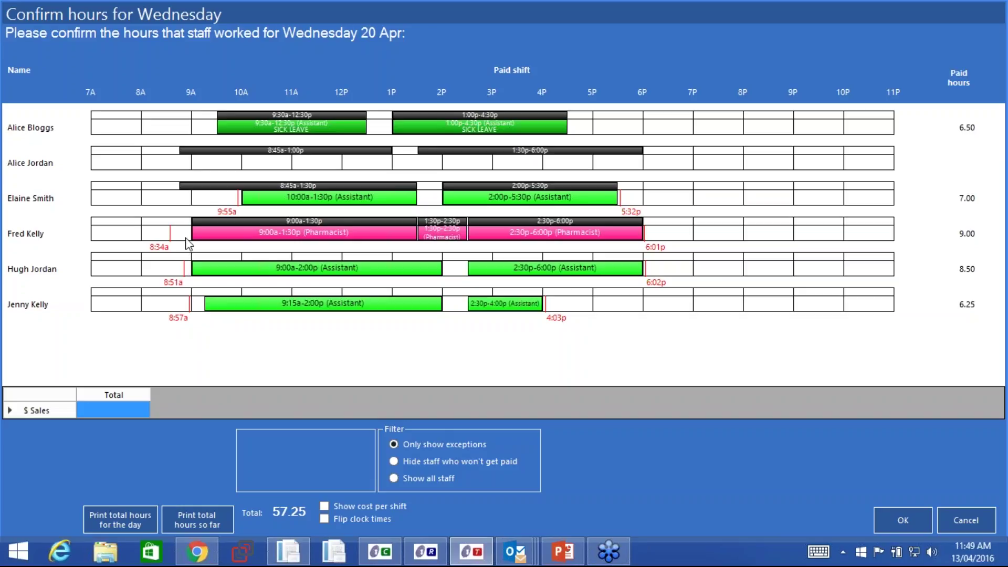
Enter 222222 as Wednesday's total sales and accept the day's confirmed hours.
{"action": "mouse_move", "coordinate": [191, 233]}
{"action": "left_mouse_down"}
{"action": "mouse_move", "coordinate": [169, 236]}
{"action": "mouse_move", "coordinate": [194, 239]}
{"action": "left_mouse_up"}
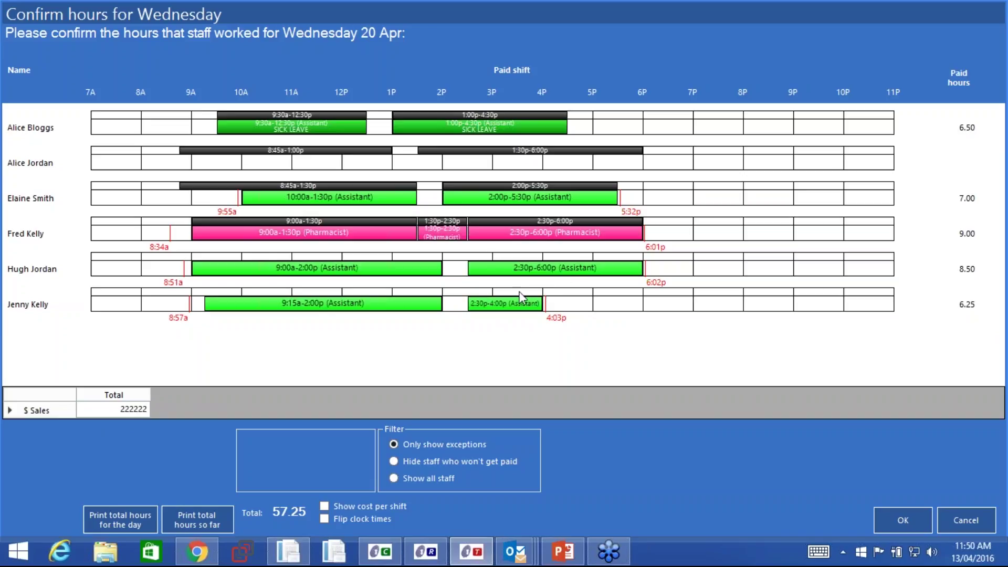
{"action": "left_click", "coordinate": [895, 522]}
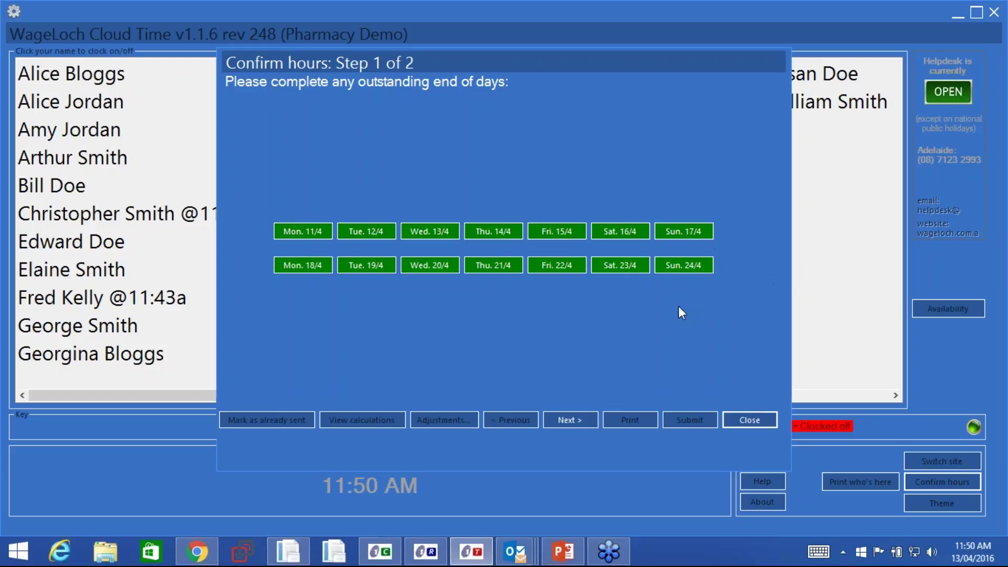
Proceed to the timesheet review and examine the ordinary, casual ordinary, T+47% and SICK LEAVE hours.
{"action": "left_click", "coordinate": [562, 419]}
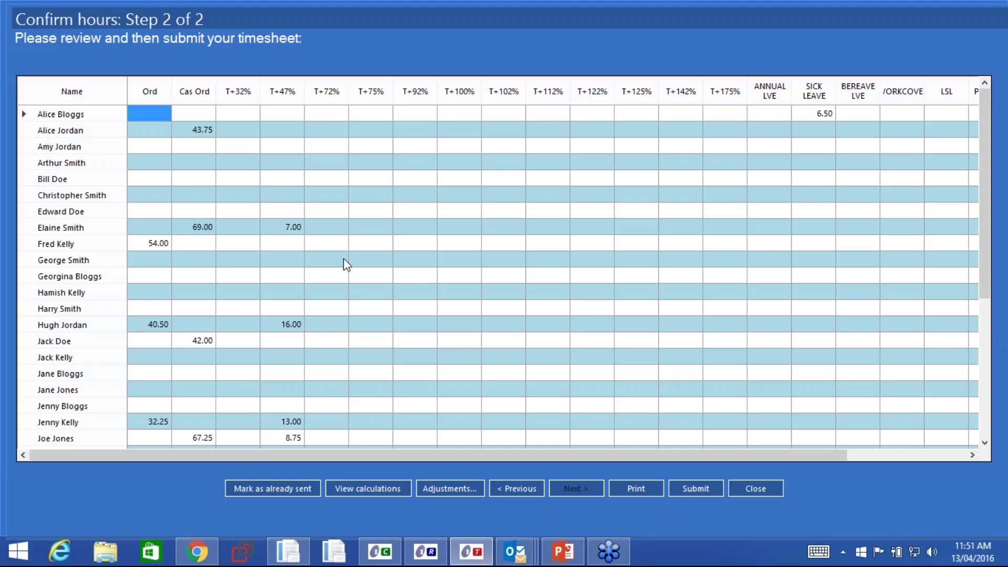
{"action": "left_click", "coordinate": [158, 253]}
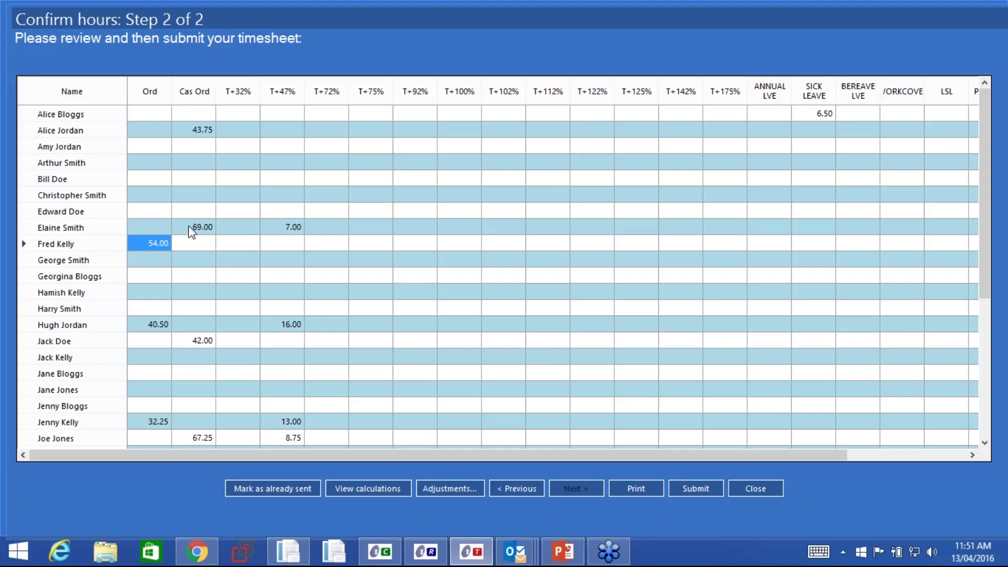
{"action": "left_click", "coordinate": [189, 230]}
{"action": "left_click", "coordinate": [279, 231]}
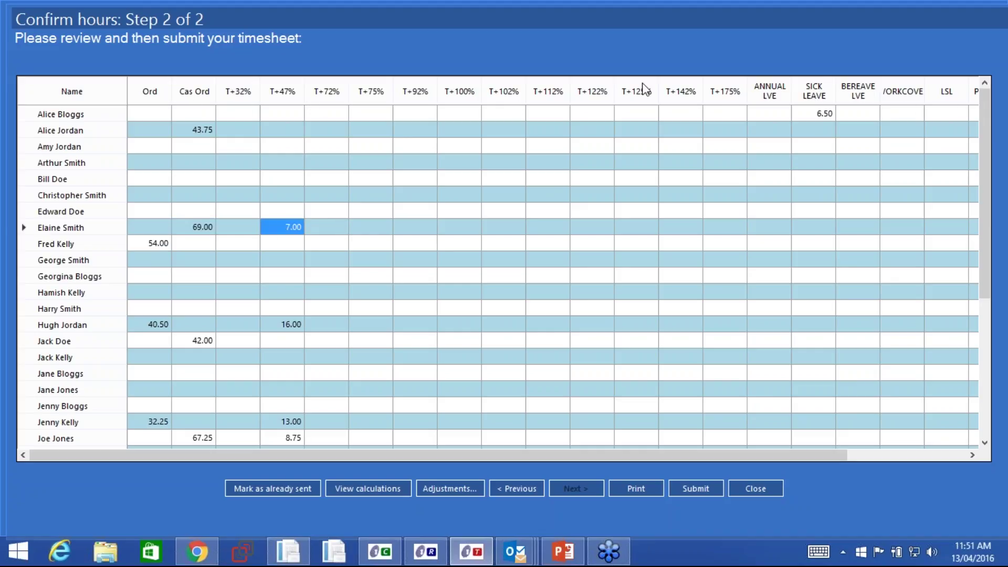
{"action": "left_click", "coordinate": [826, 119]}
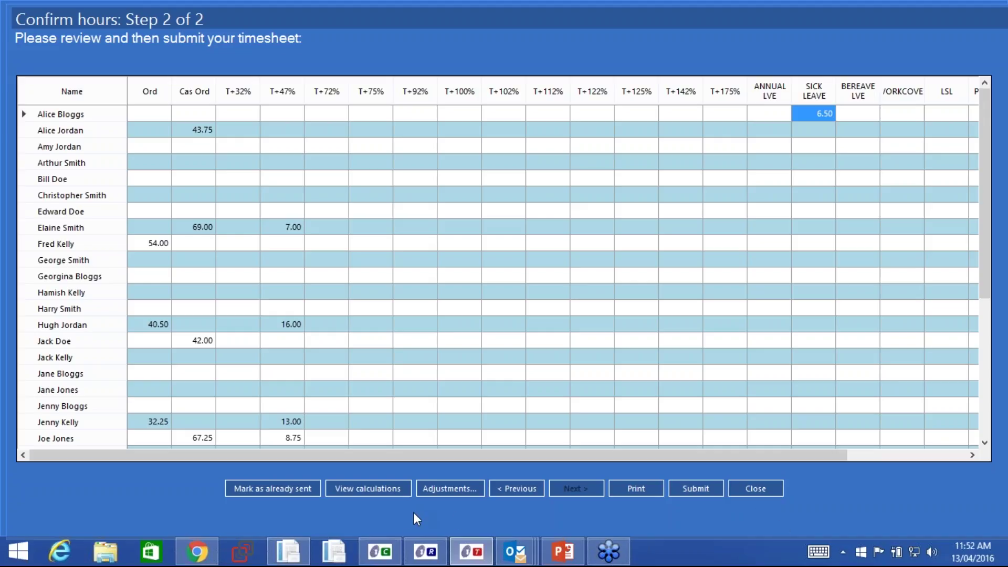
Switch from the timesheet review to WageLoch Cloud Control and open the Reckon settings.
{"action": "mouse_move", "coordinate": [383, 562]}
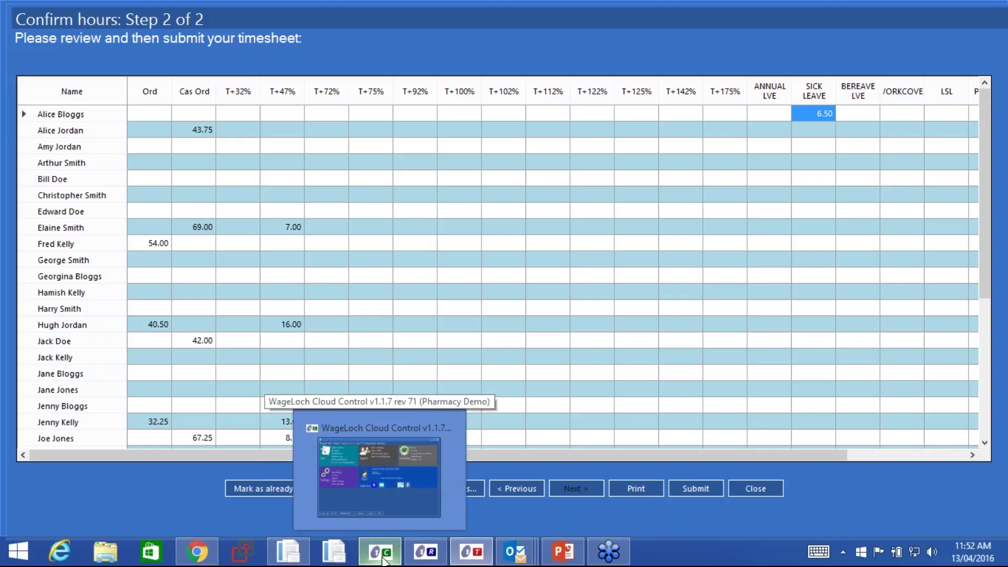
{"action": "left_click", "coordinate": [383, 561]}
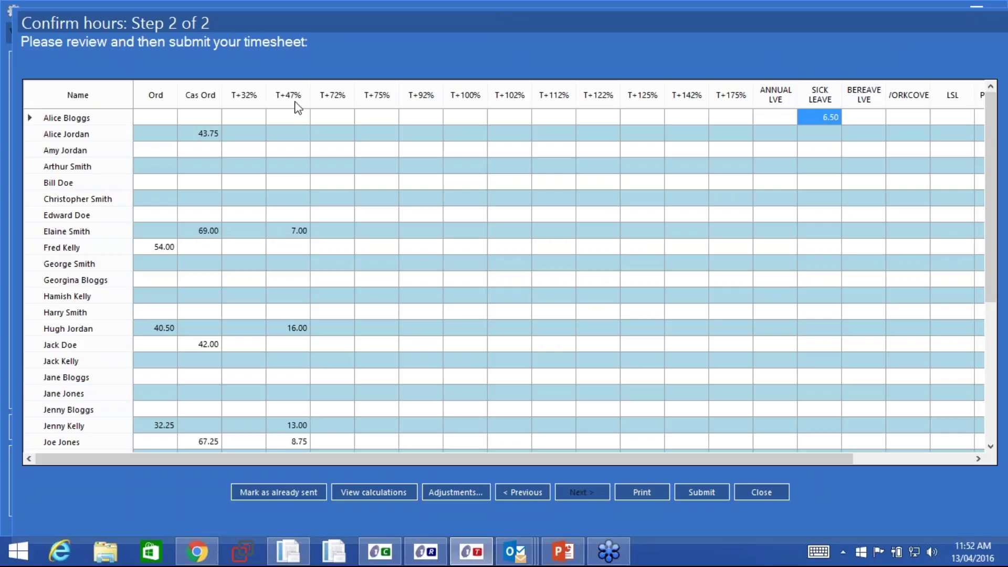
{"action": "left_click", "coordinate": [209, 133]}
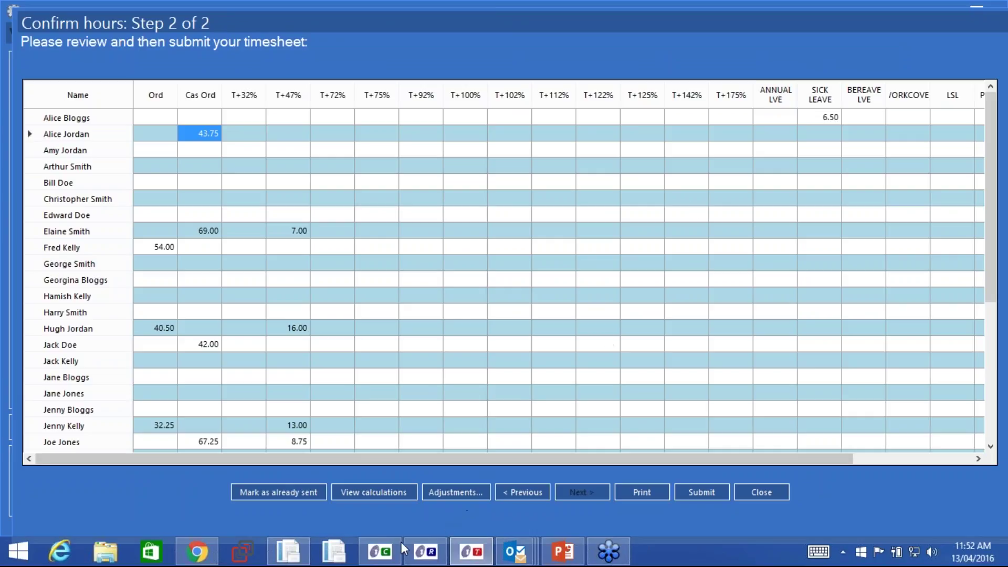
{"action": "mouse_move", "coordinate": [384, 559]}
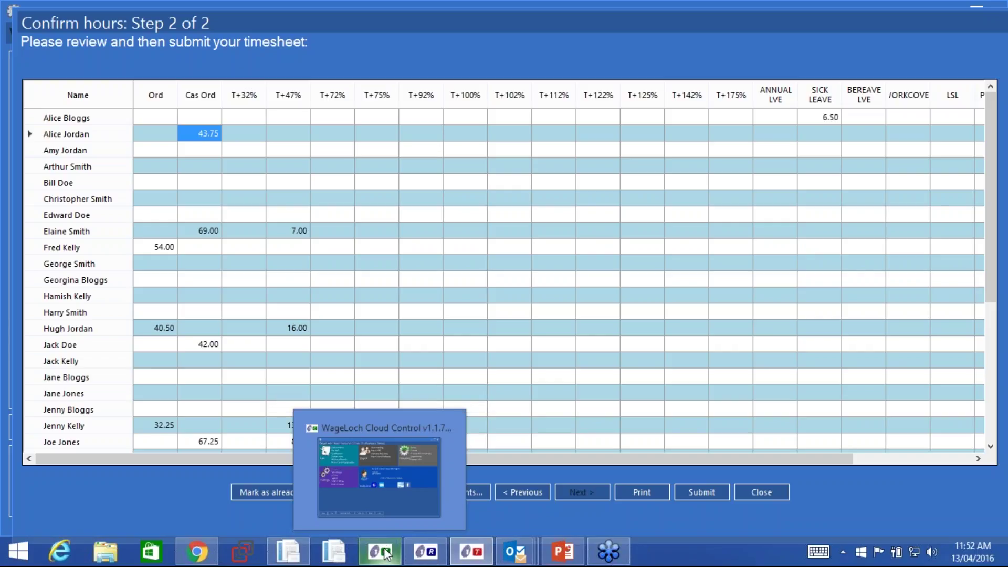
{"action": "left_click", "coordinate": [386, 554]}
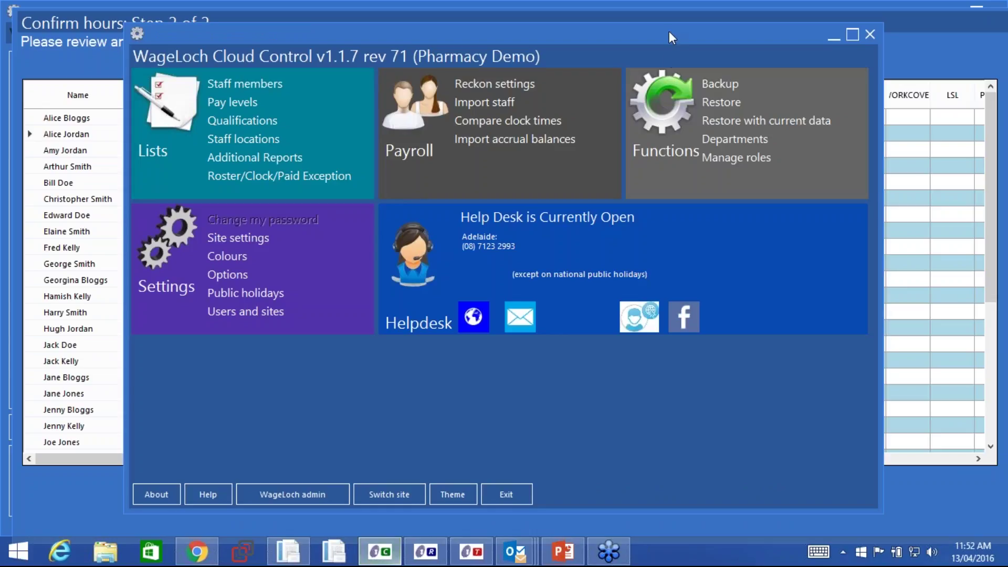
{"action": "left_click", "coordinate": [517, 93]}
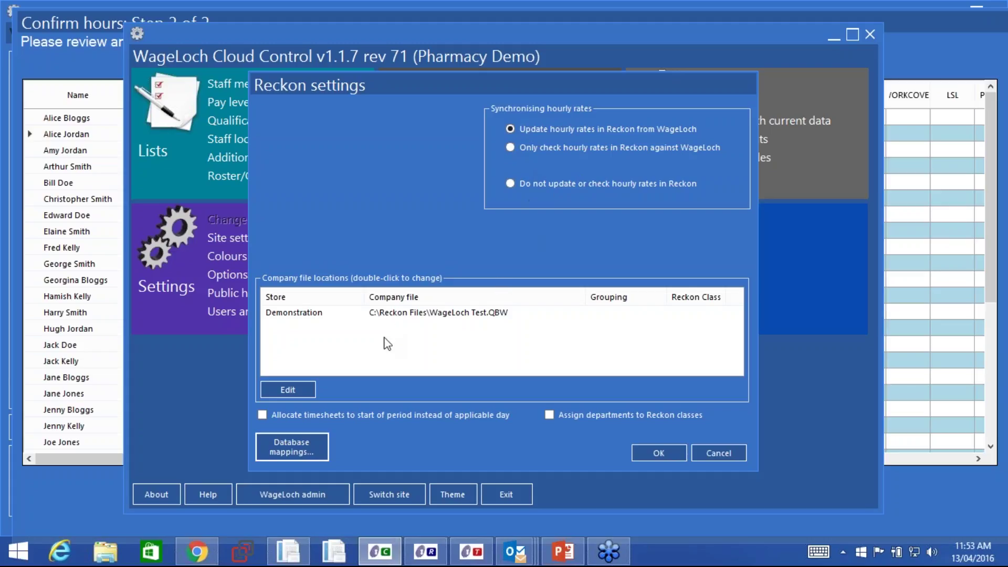
Examine the Demonstration store's company file location, grouping and Reckon class in the Reckon settings.
{"action": "left_click", "coordinate": [342, 314]}
{"action": "left_click", "coordinate": [342, 369]}
{"action": "left_click", "coordinate": [326, 313]}
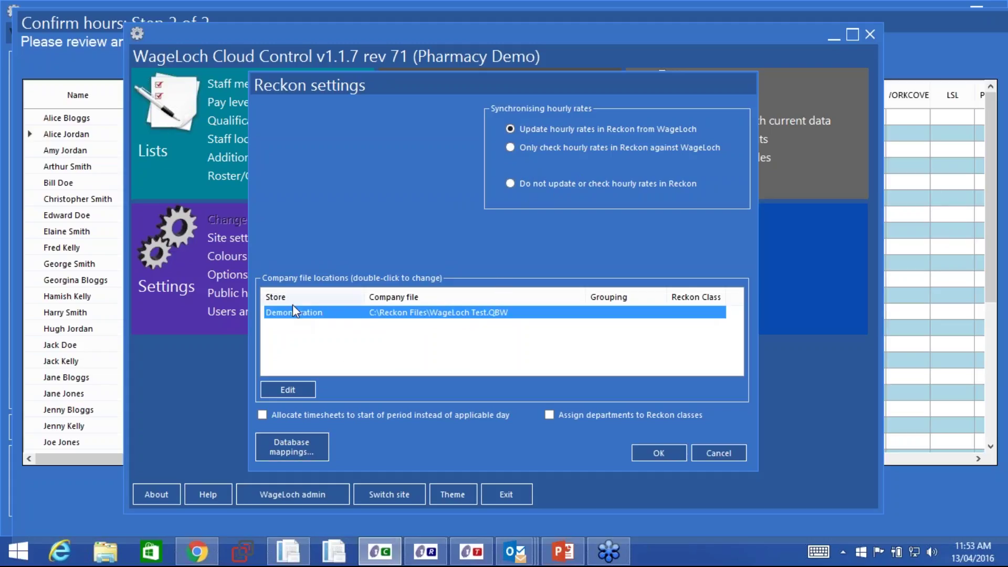
{"action": "left_click", "coordinate": [374, 335]}
{"action": "left_click", "coordinate": [371, 315]}
{"action": "left_click", "coordinate": [371, 337]}
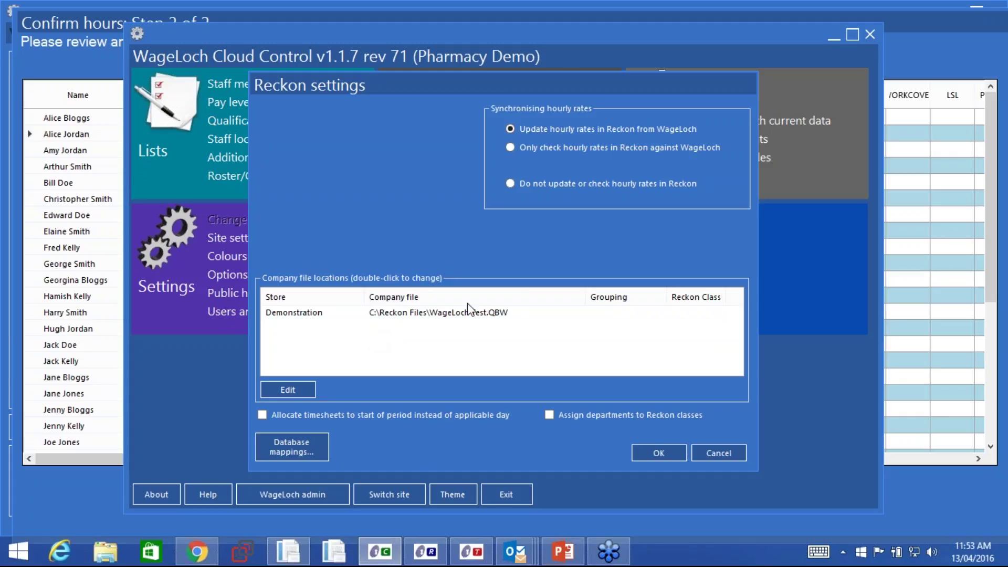
{"action": "left_click", "coordinate": [367, 315]}
{"action": "left_click", "coordinate": [324, 331]}
{"action": "left_click", "coordinate": [397, 313]}
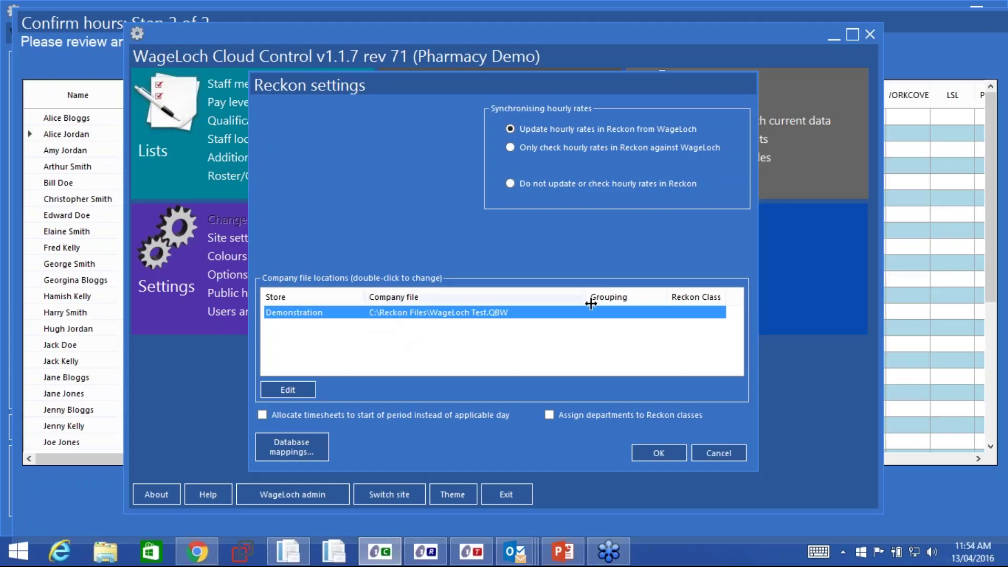
Open the Reckon database mappings and look through the available WageLoch pay groups, staying on Cas Assist.
{"action": "left_click", "coordinate": [287, 447]}
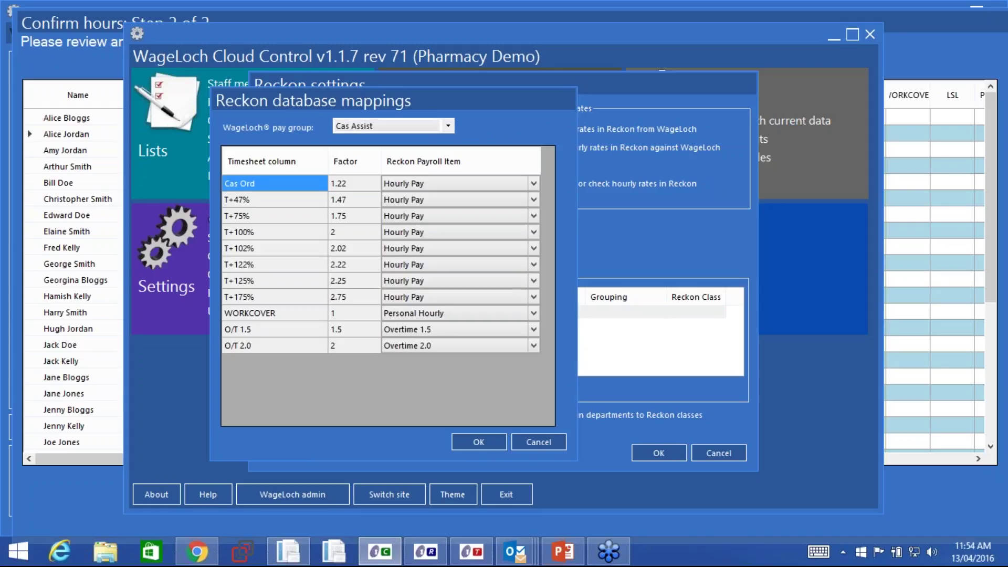
{"action": "left_click", "coordinate": [405, 126]}
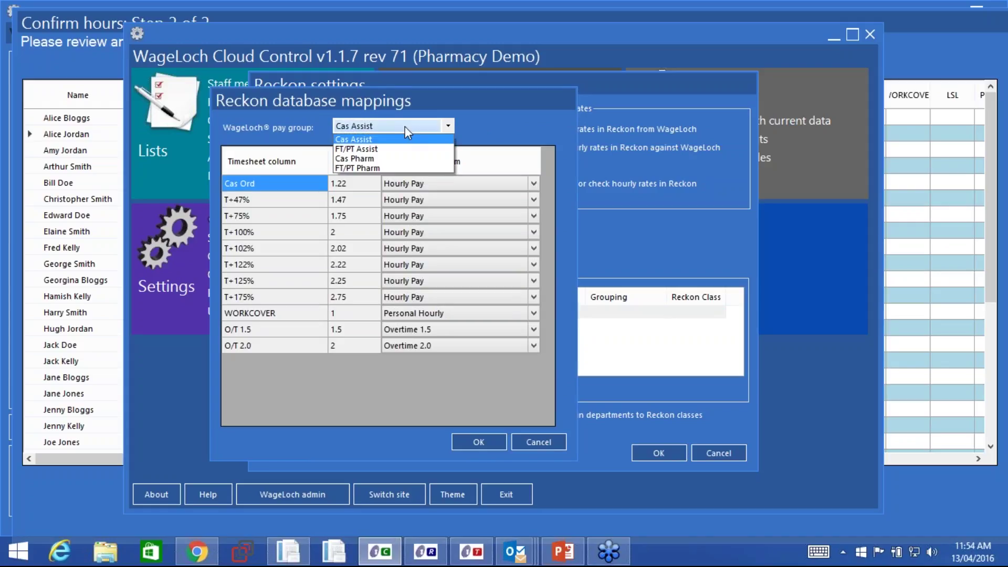
{"action": "left_click", "coordinate": [405, 126]}
{"action": "left_click", "coordinate": [370, 129]}
{"action": "left_click", "coordinate": [369, 128]}
{"action": "left_click", "coordinate": [368, 129]}
{"action": "left_click", "coordinate": [369, 128]}
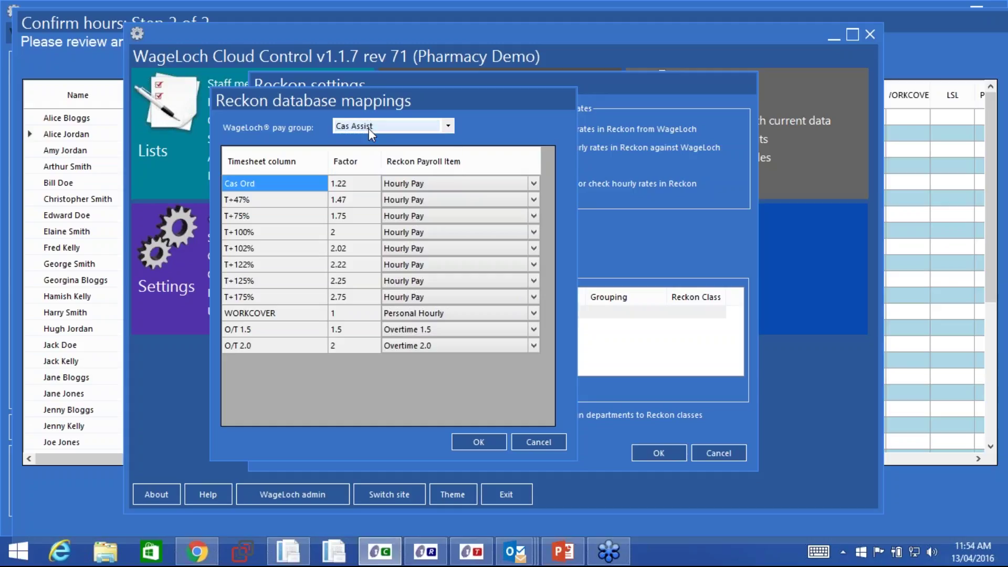
{"action": "left_click", "coordinate": [368, 128]}
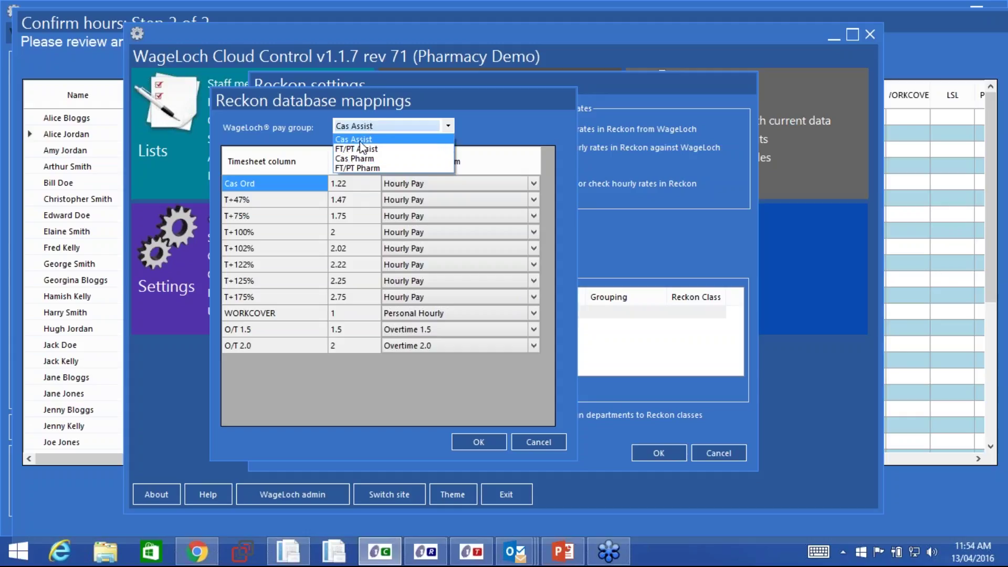
{"action": "left_click", "coordinate": [368, 127]}
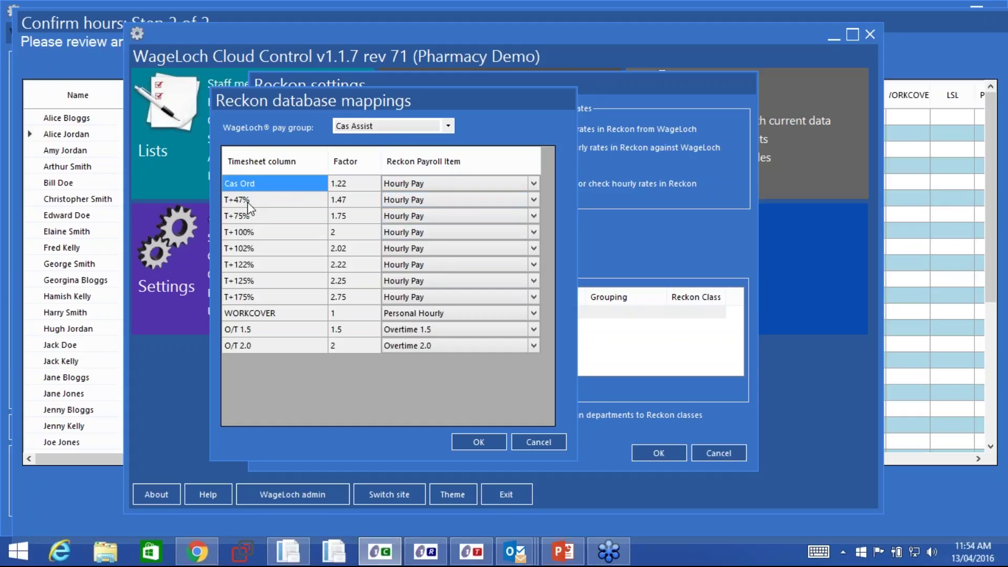
Examine the Cas Assist timesheet columns and factors, and view the Reckon payroll items available for Cas Ord.
{"action": "left_click_drag", "start_coordinate": [249, 207], "coordinate": [261, 276]}
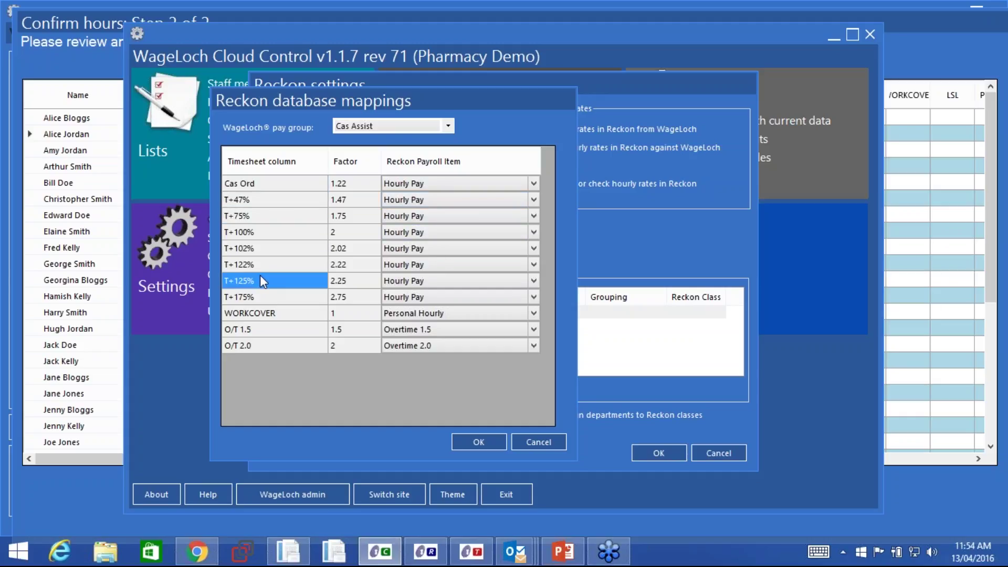
{"action": "left_click", "coordinate": [334, 185]}
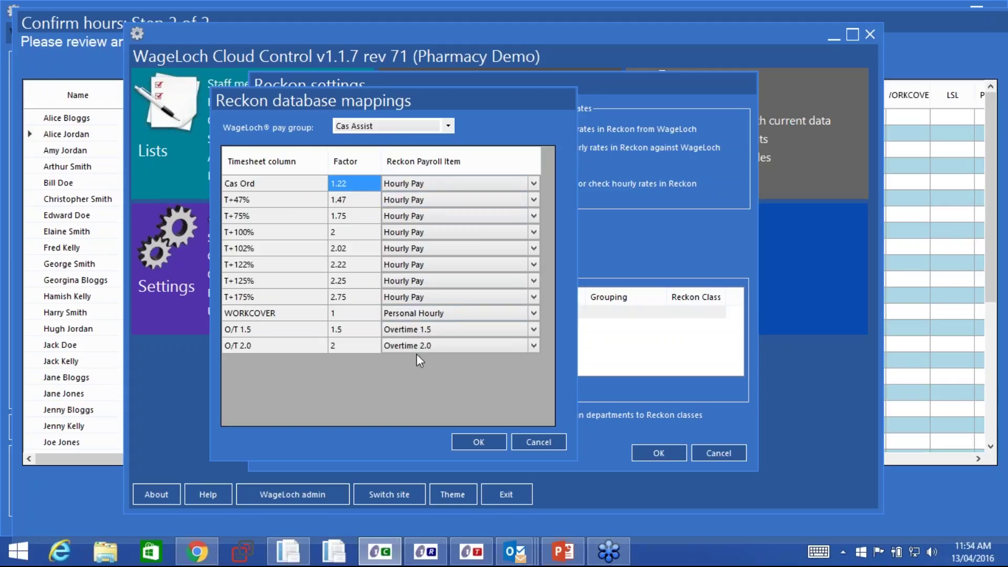
{"action": "left_click", "coordinate": [289, 189]}
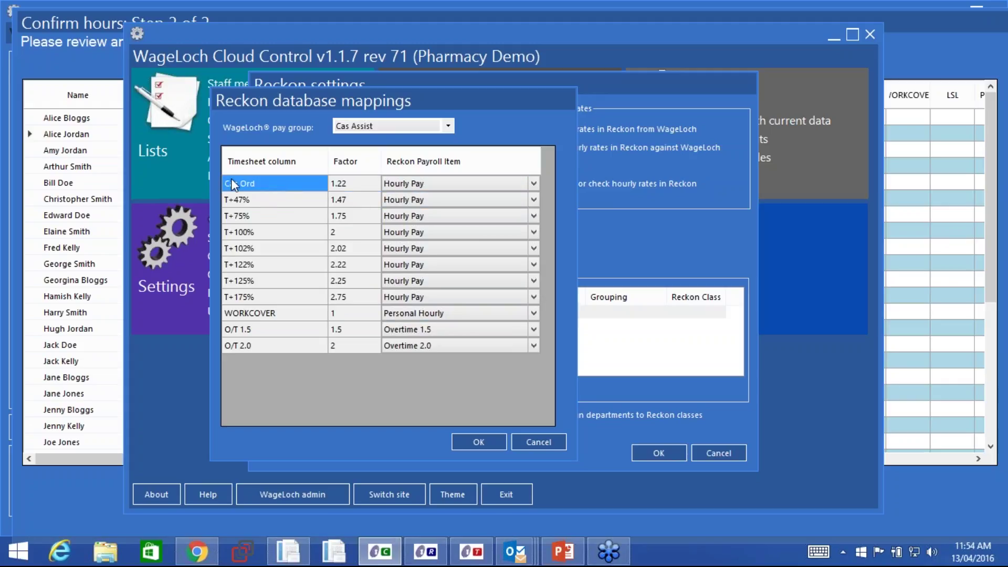
{"action": "left_click", "coordinate": [405, 186]}
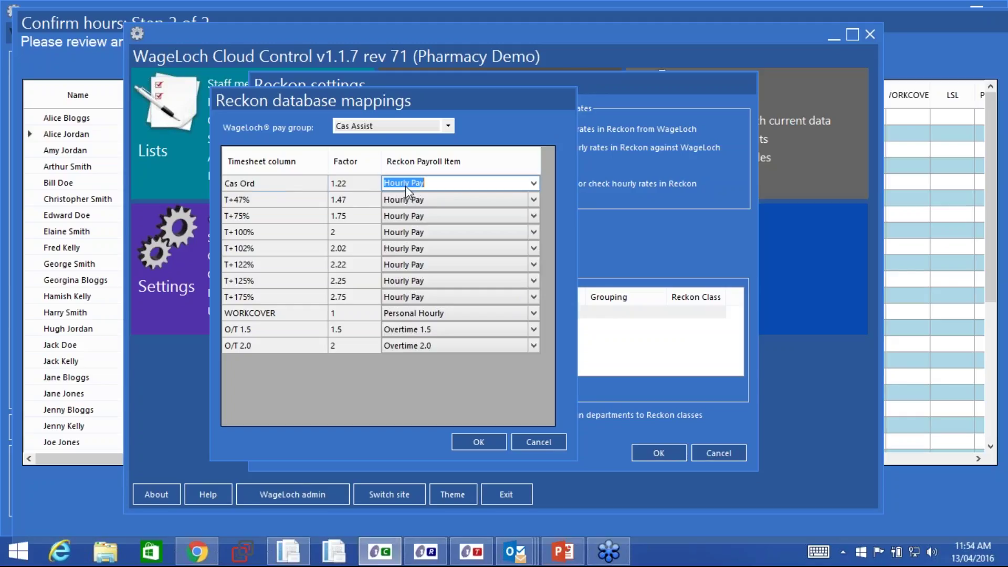
{"action": "left_click", "coordinate": [405, 186]}
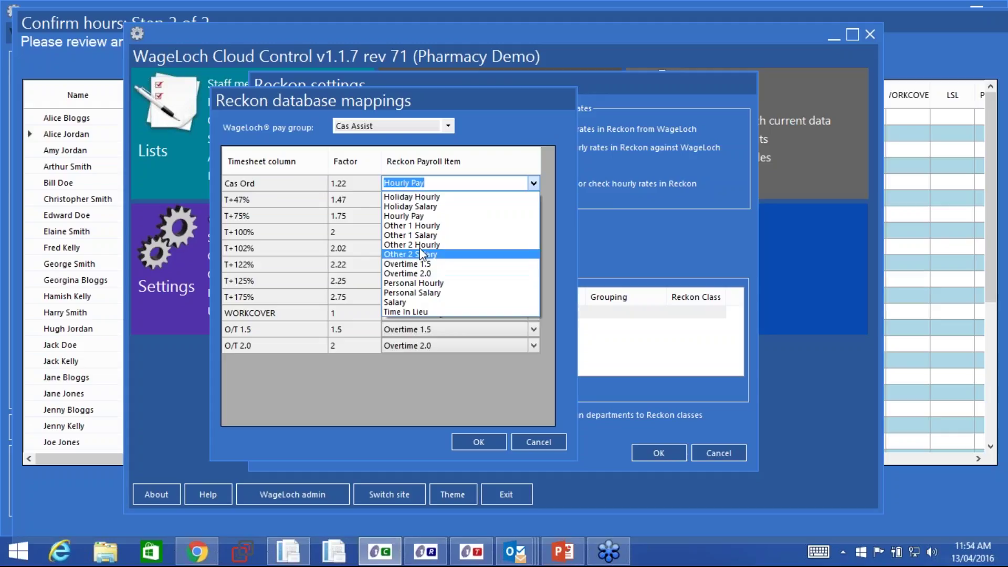
{"action": "left_click", "coordinate": [436, 185]}
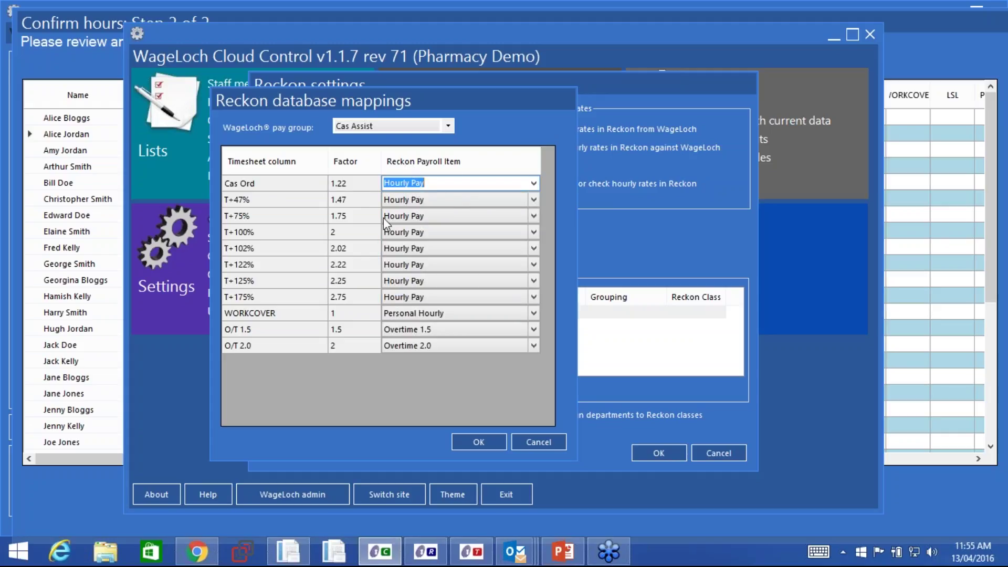
View the FT/PT Assist pay group's Reckon mappings and return to the Cas Assist pay group.
{"action": "left_click", "coordinate": [537, 443]}
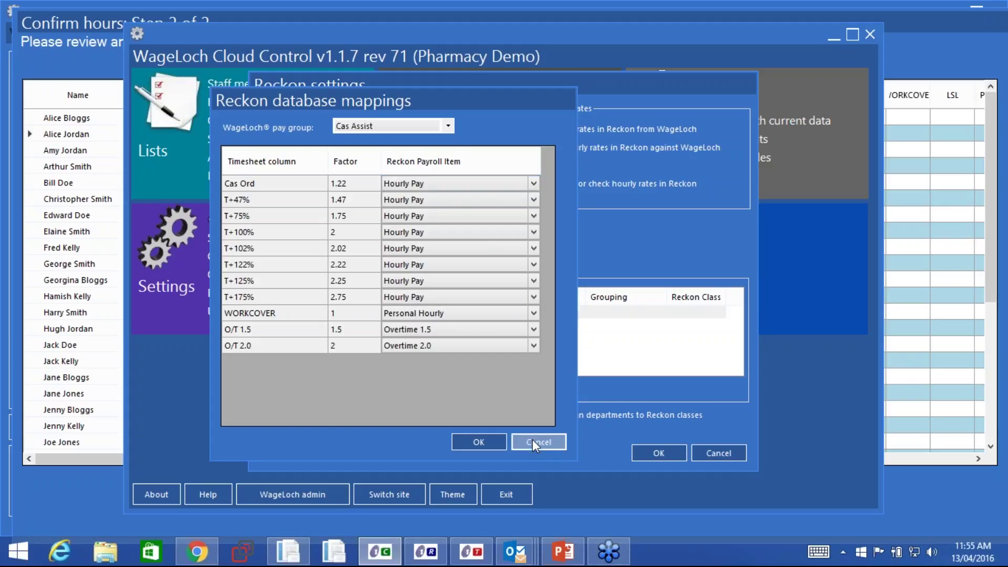
{"action": "left_click", "coordinate": [398, 131]}
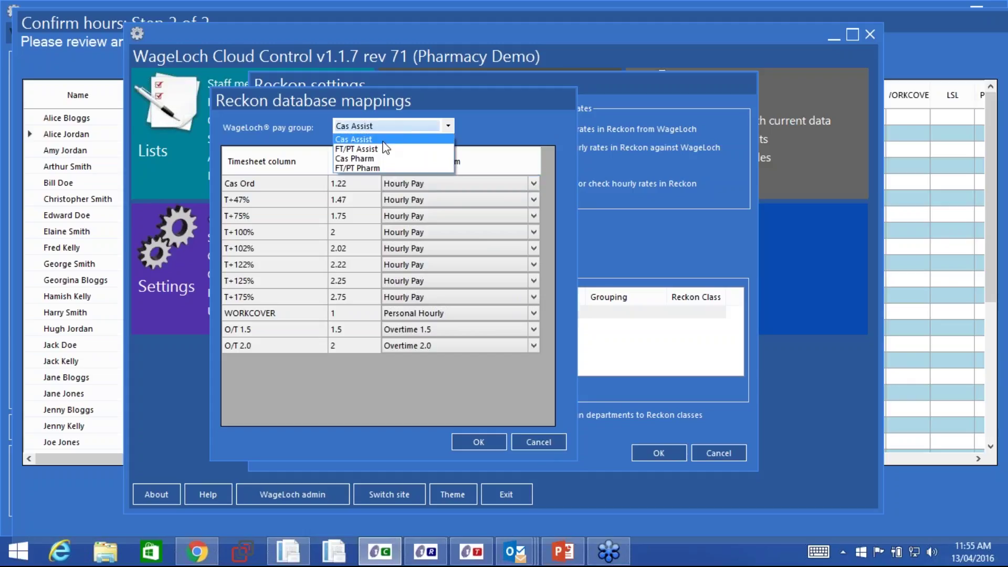
{"action": "left_click", "coordinate": [391, 138]}
{"action": "left_click", "coordinate": [391, 131]}
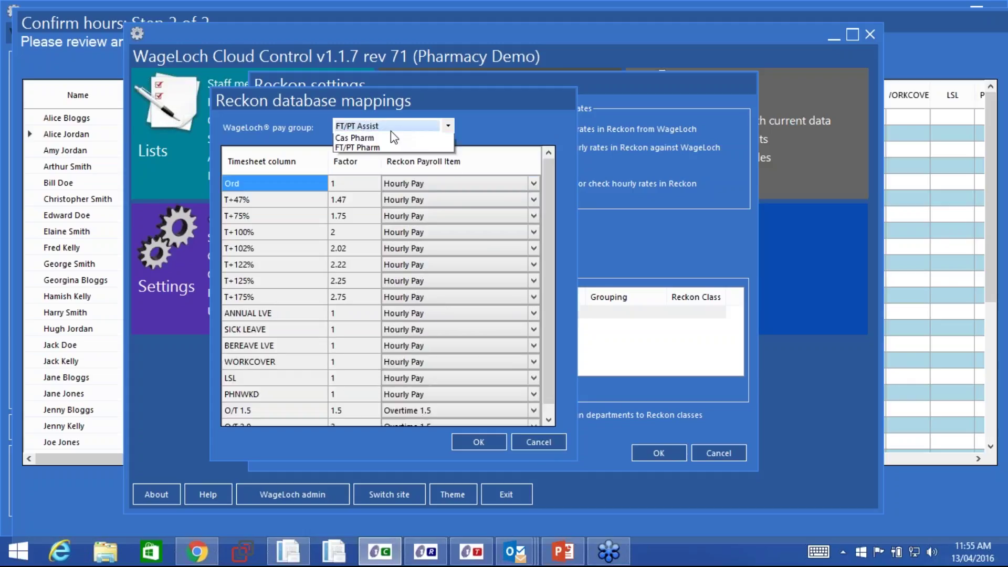
{"action": "left_click", "coordinate": [391, 148]}
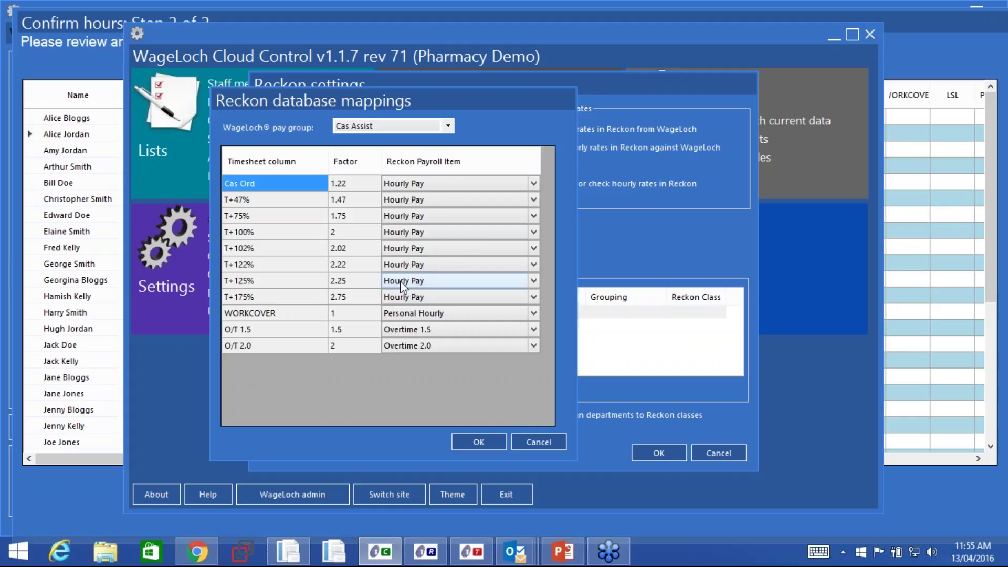
Check the Cas Assist factors from T+47% to T+100%, and close the database mappings and Reckon settings.
{"action": "left_click", "coordinate": [347, 200]}
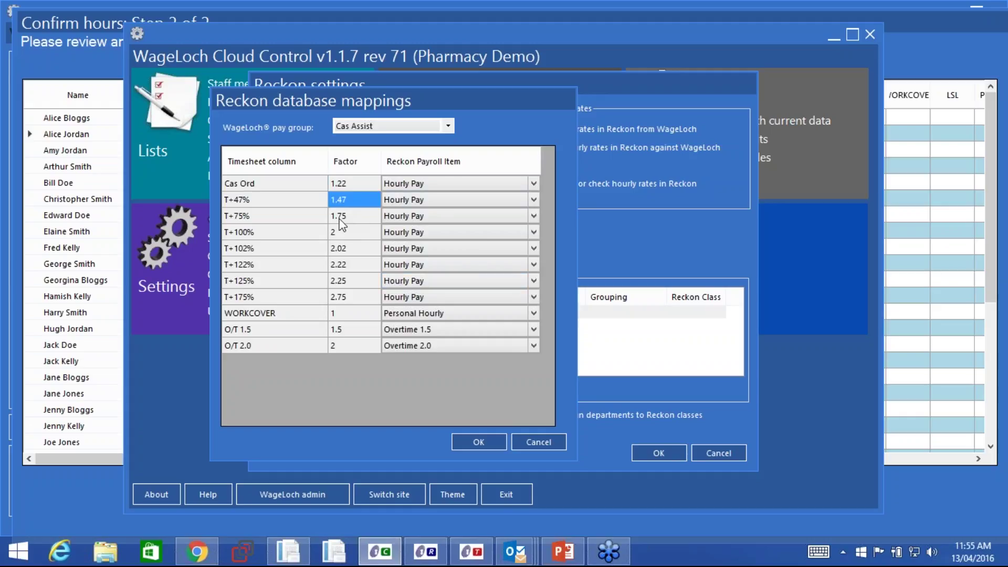
{"action": "key", "text": "Down"}
{"action": "key", "text": "Down"}
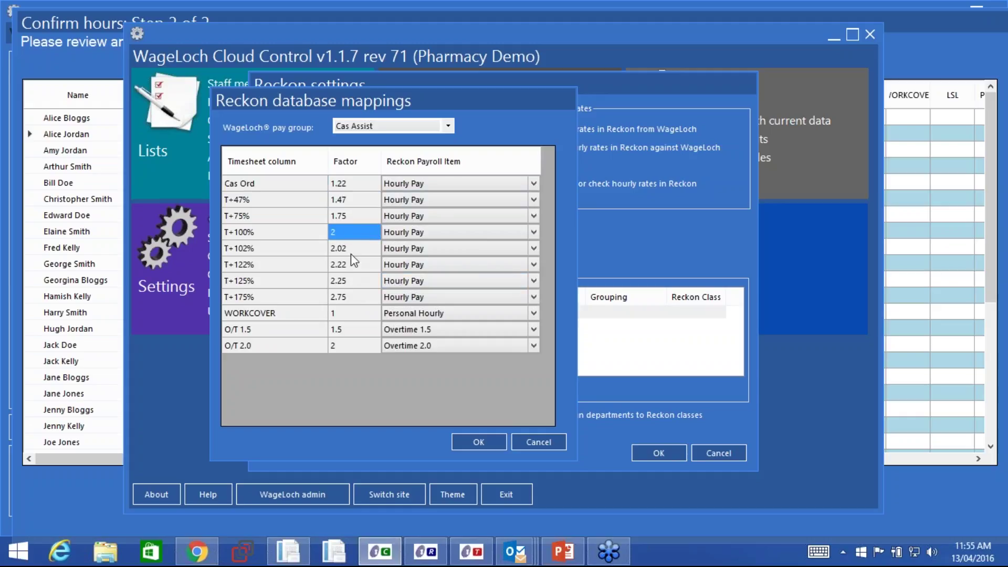
{"action": "left_click", "coordinate": [530, 440]}
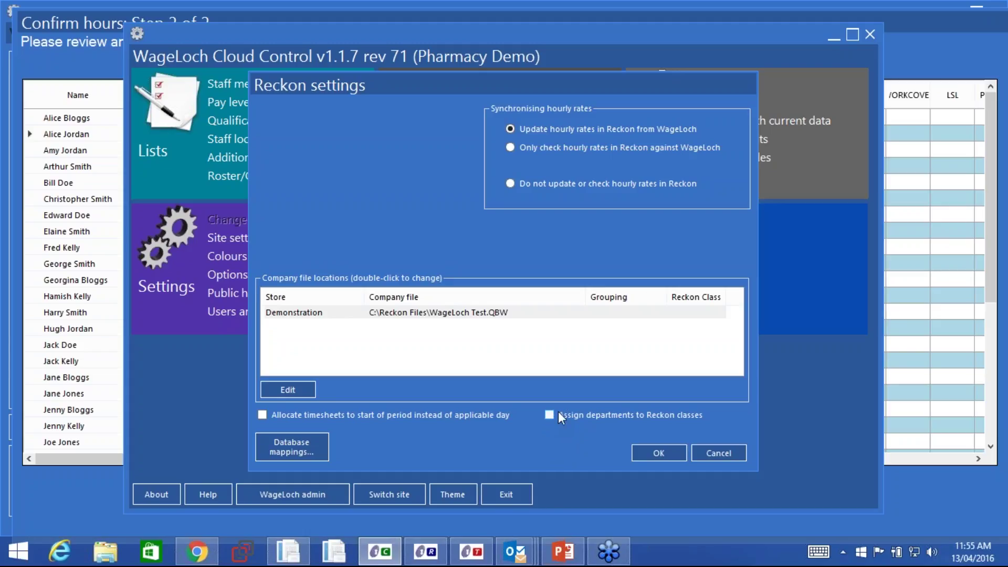
{"action": "left_click", "coordinate": [655, 452]}
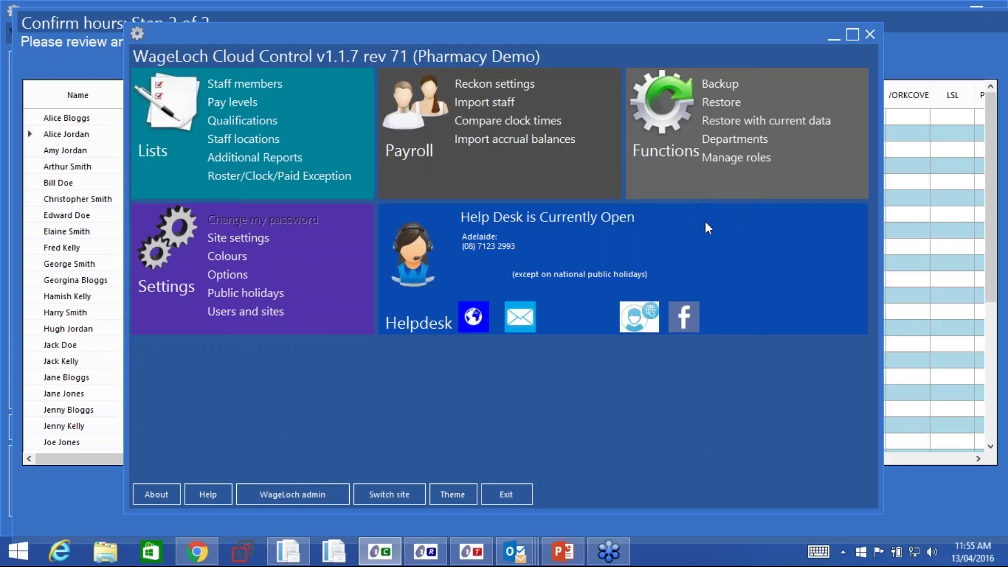
Review the Assistant and Pharmacist departments and the Reckon option for assigning departments to classes, discarding any changes.
{"action": "left_click", "coordinate": [735, 140]}
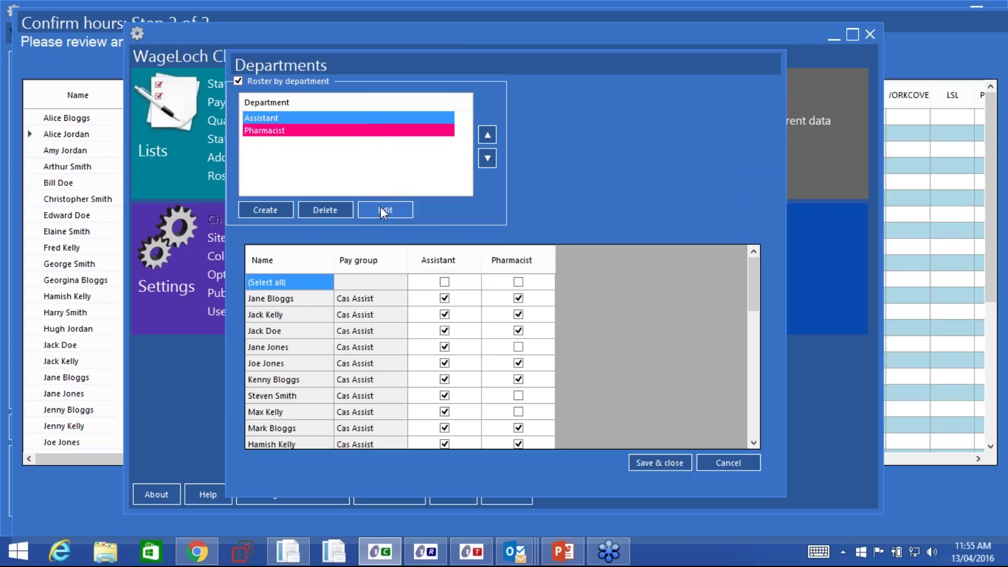
{"action": "left_click", "coordinate": [736, 465]}
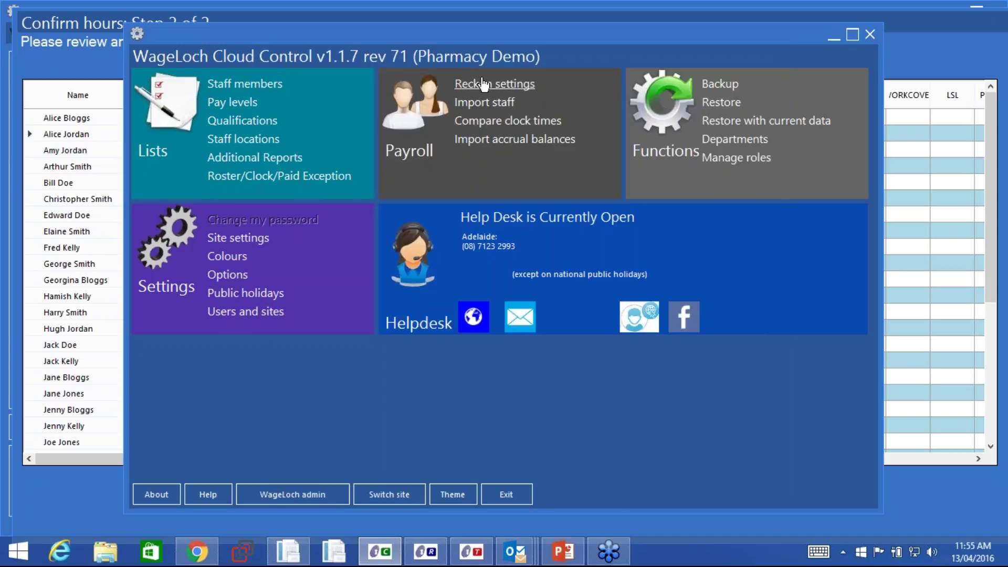
{"action": "left_click", "coordinate": [483, 84]}
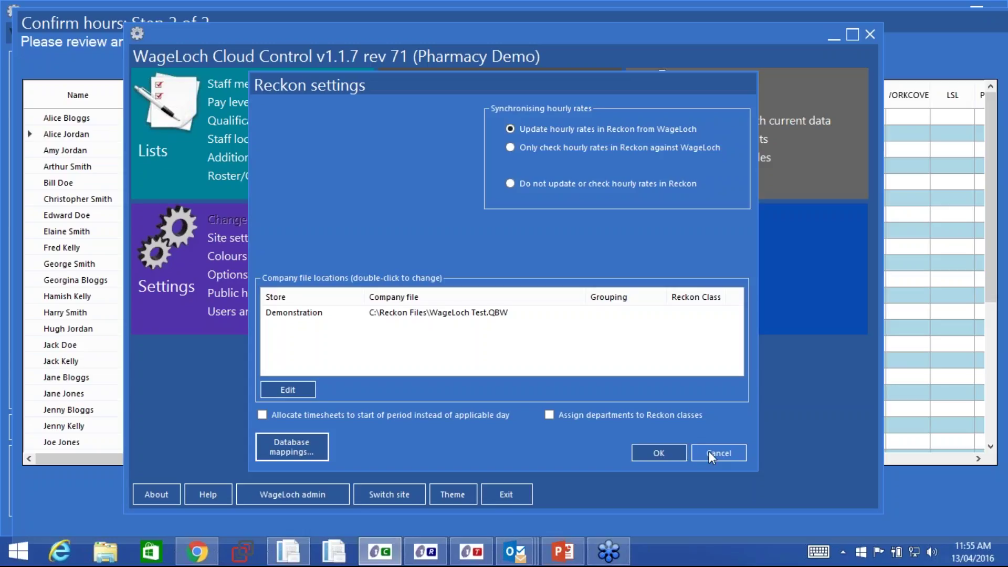
{"action": "left_click", "coordinate": [709, 451]}
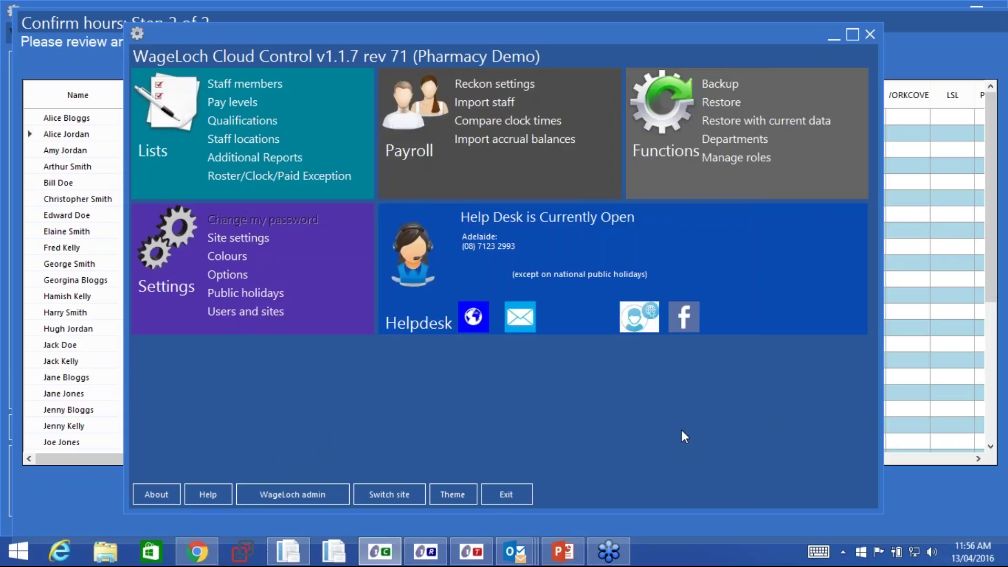
Check the Demonstration company file entry in the Reckon settings again, and return to the timesheet review in WageLoch Time.
{"action": "left_click", "coordinate": [495, 84]}
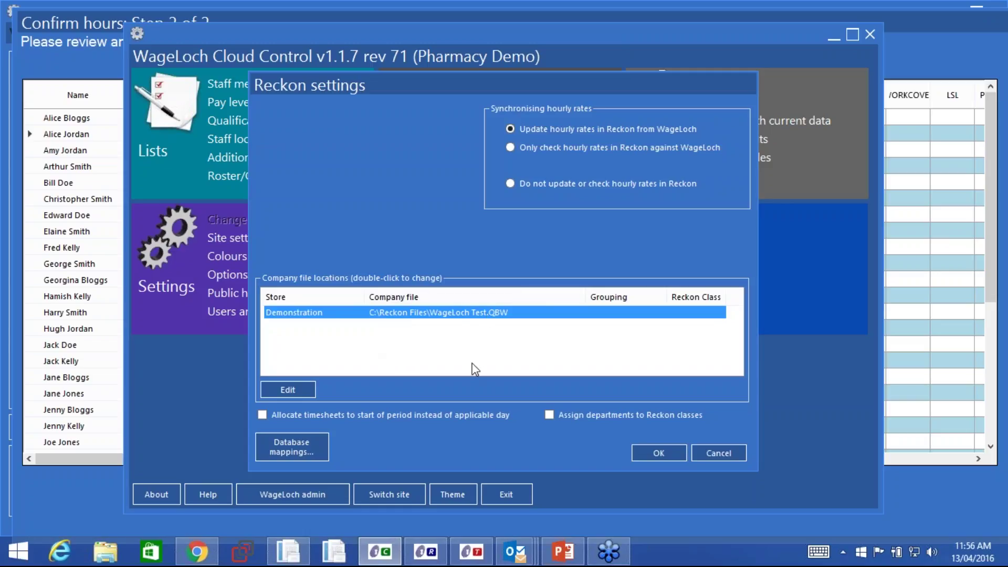
{"action": "left_click", "coordinate": [714, 454]}
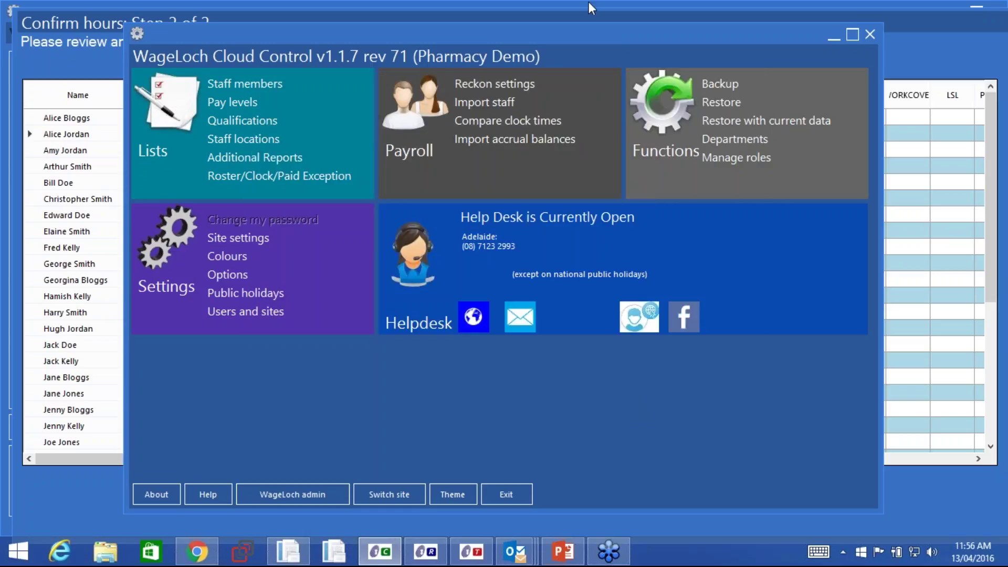
{"action": "left_click", "coordinate": [586, 9]}
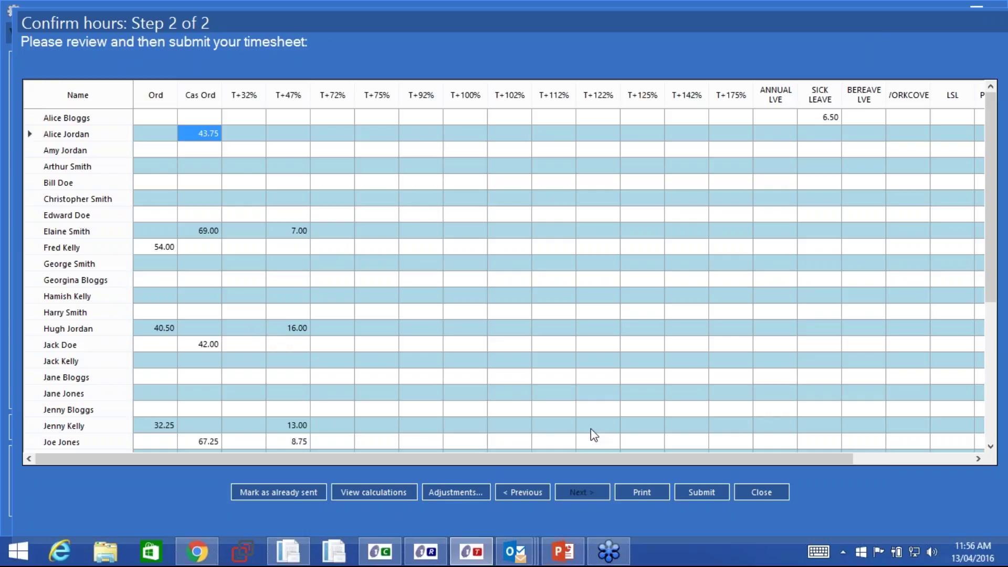
Submit the reviewed timesheet to Reckon, confirming the submission and closing the export notice.
{"action": "left_click", "coordinate": [715, 492]}
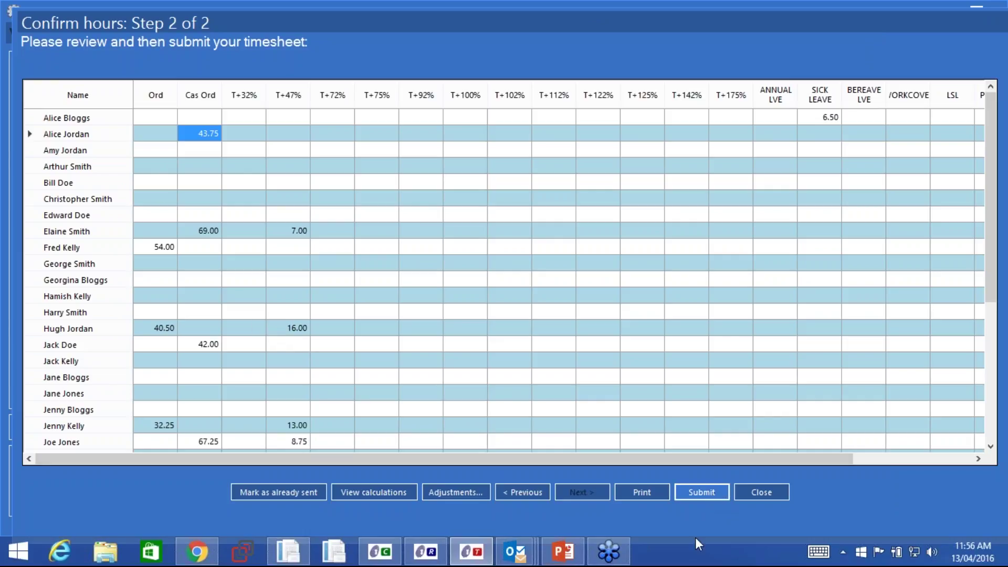
{"action": "left_click", "coordinate": [698, 492]}
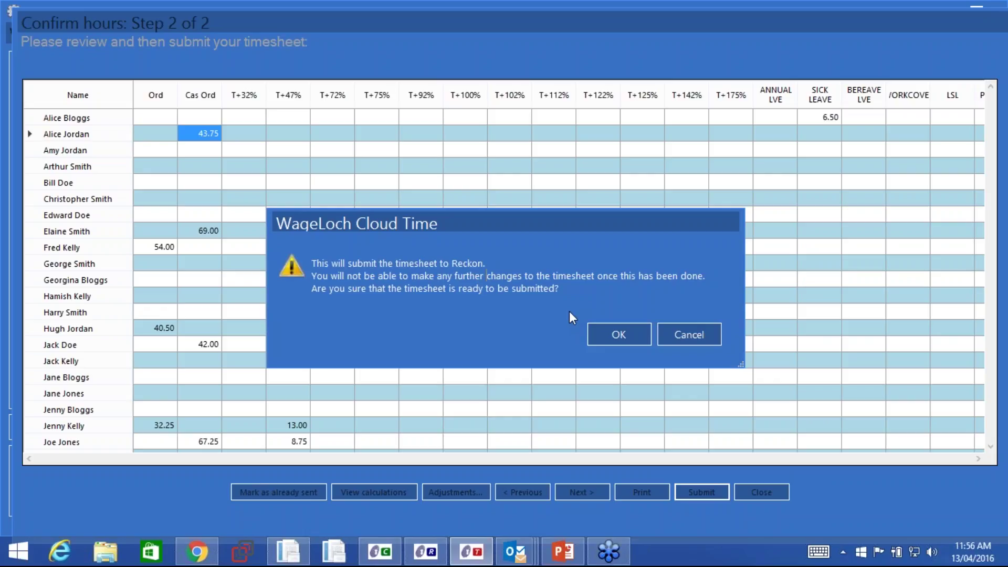
{"action": "left_click", "coordinate": [620, 336]}
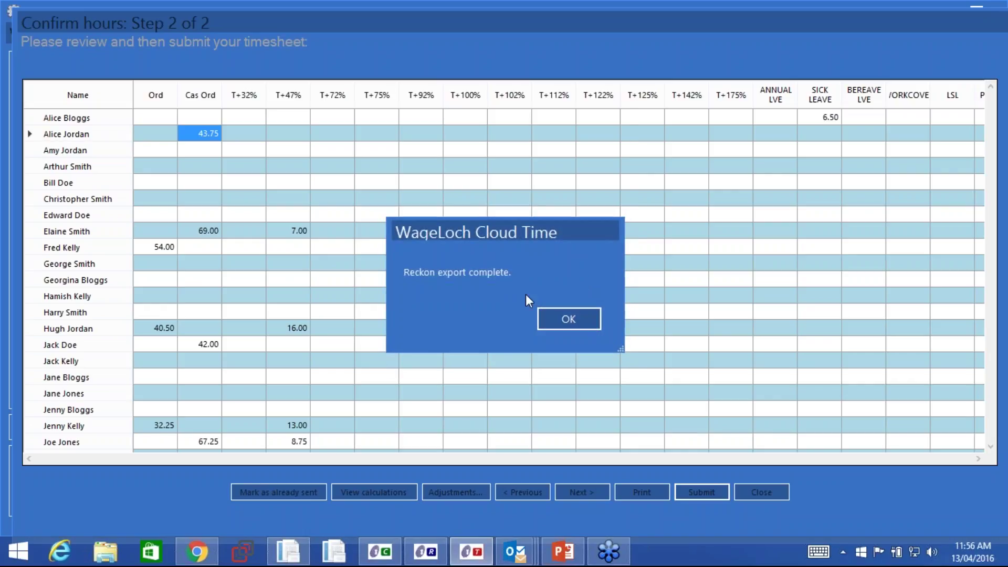
{"action": "left_click", "coordinate": [564, 319]}
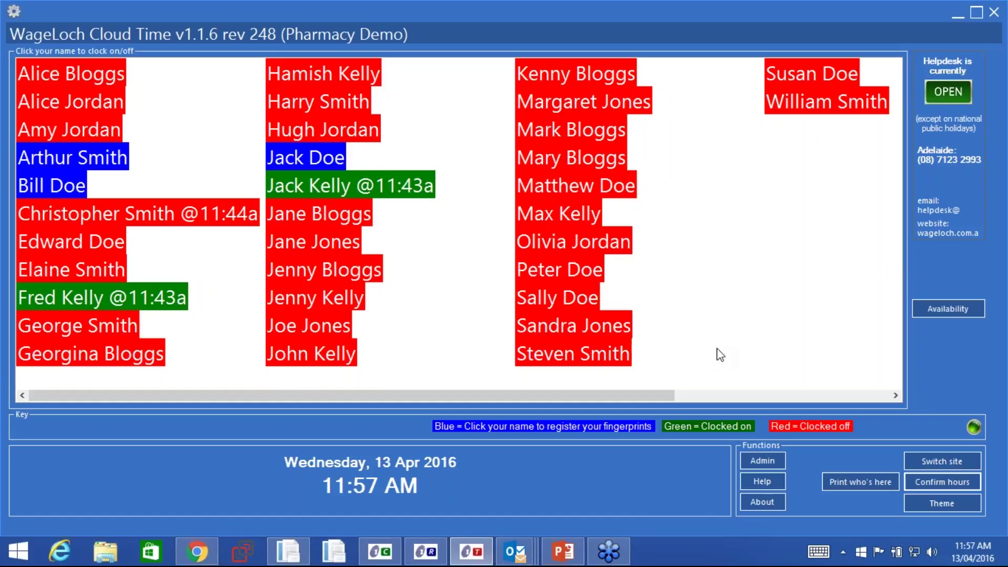
Reopen Confirm hours by entering the login password, check the next fortnight's outstanding end of days, and close it.
{"action": "left_click", "coordinate": [928, 484]}
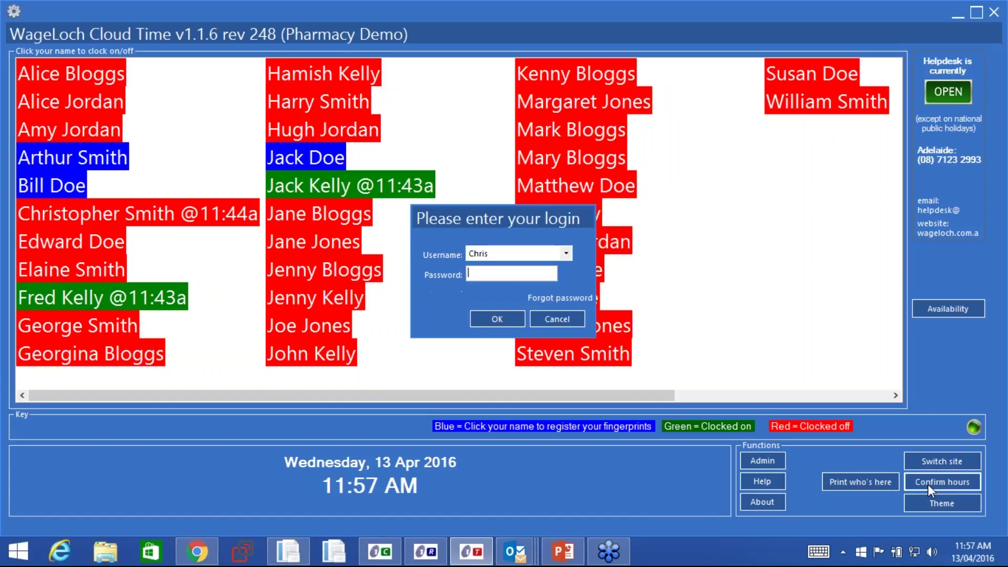
{"action": "type", "text": "password"}
{"action": "key", "text": "Return"}
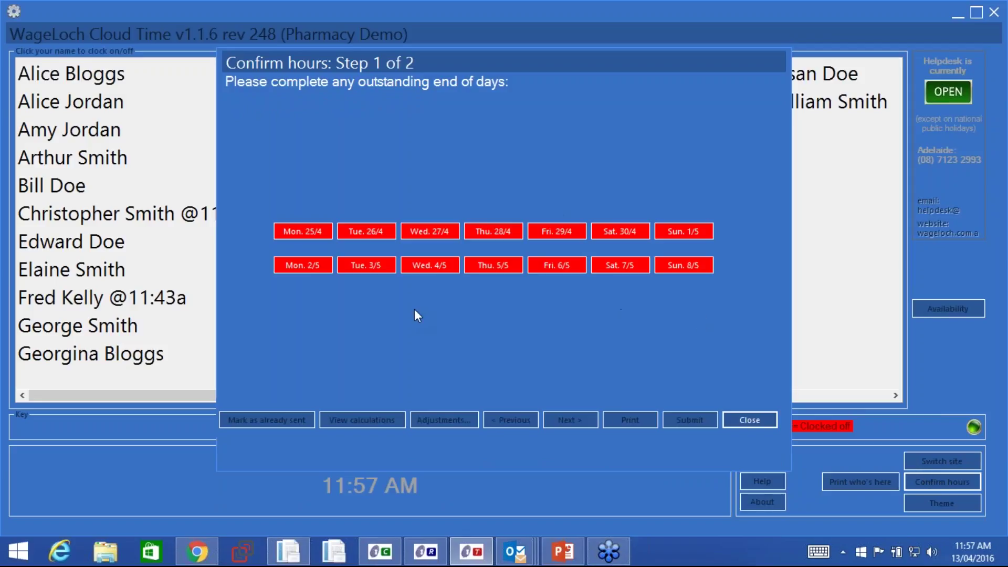
{"action": "left_click", "coordinate": [751, 420]}
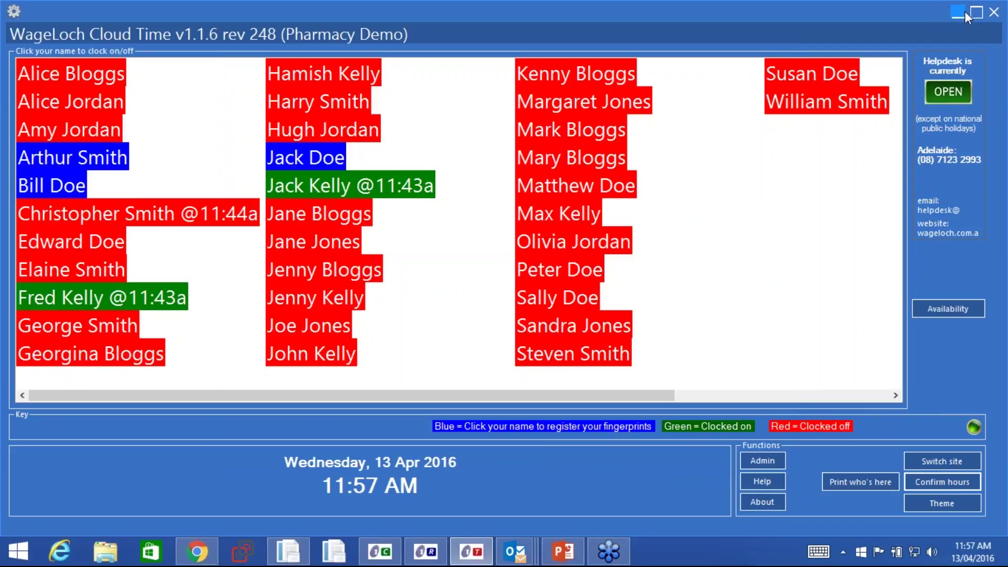
Minimise the WageLoch, staff portal and Outlook windows, and switch to Reckon Accounts in a maximised window.
{"action": "left_click", "coordinate": [966, 11]}
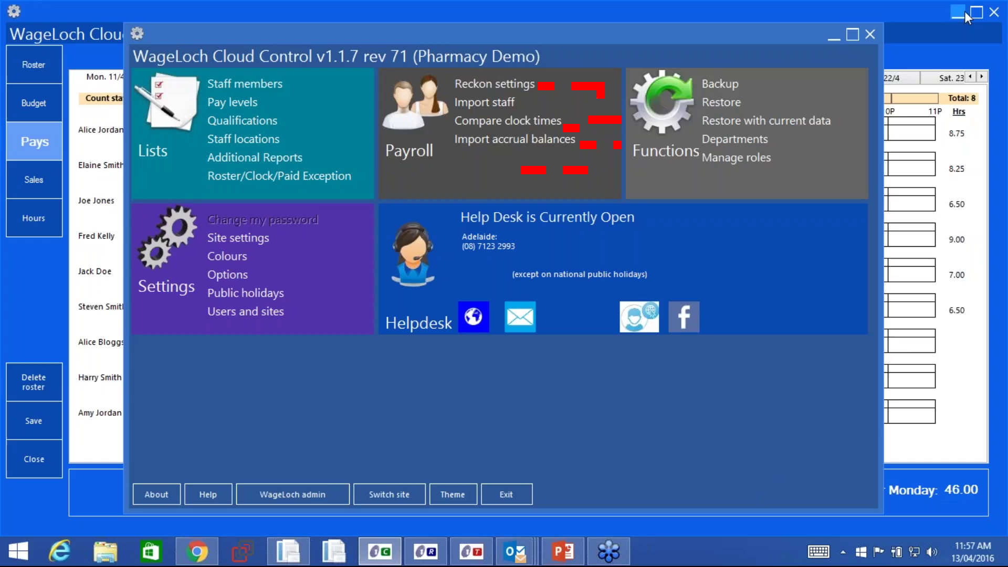
{"action": "left_click", "coordinate": [839, 40]}
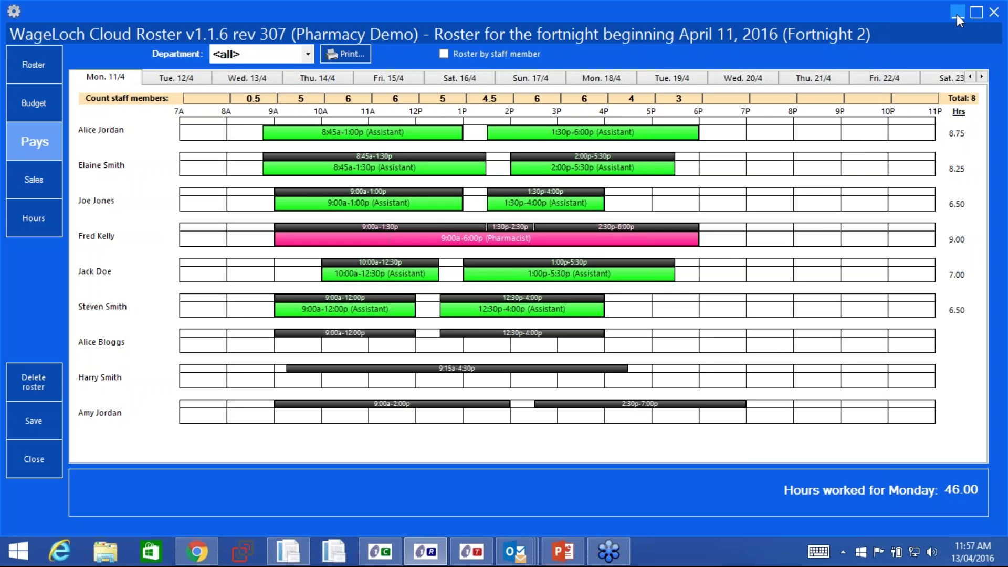
{"action": "left_click", "coordinate": [957, 14]}
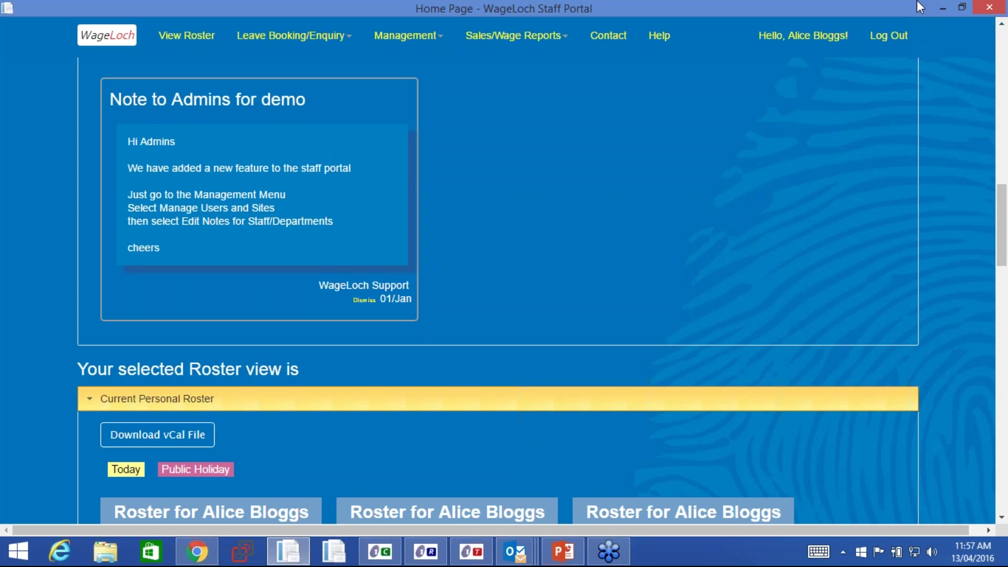
{"action": "left_click", "coordinate": [943, 8]}
{"action": "left_click", "coordinate": [952, 10]}
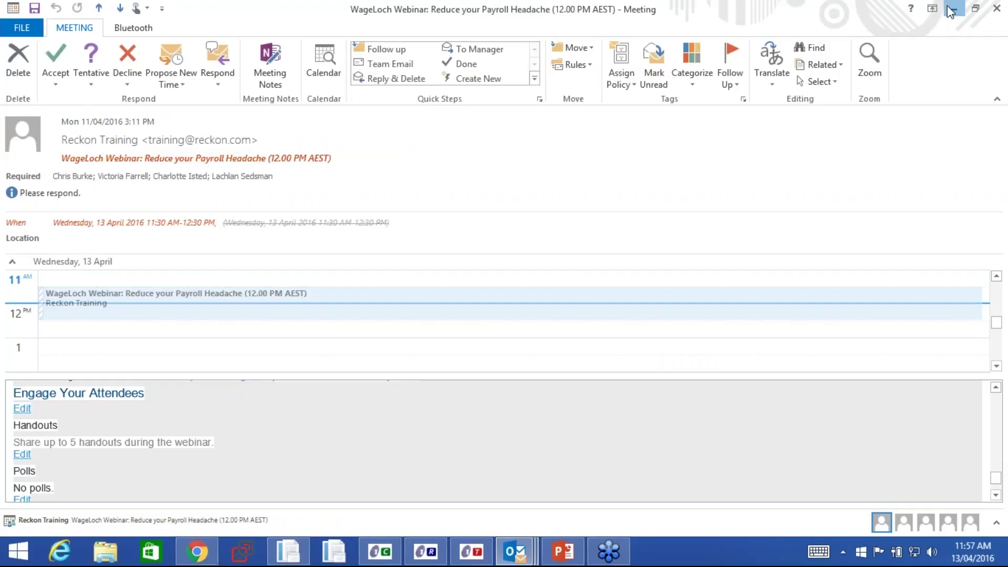
{"action": "left_click", "coordinate": [951, 12]}
{"action": "double_click", "coordinate": [328, 93]}
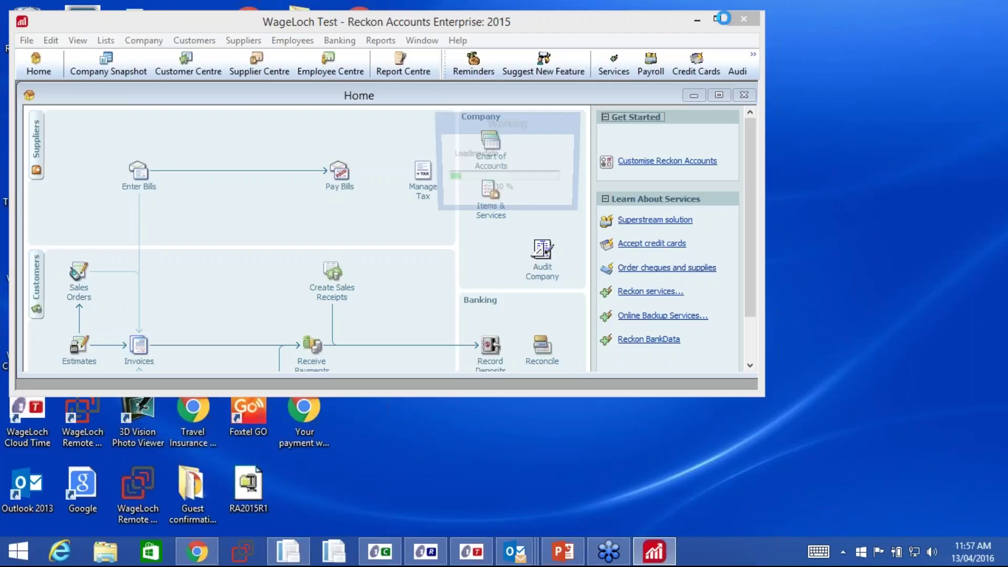
{"action": "left_click", "coordinate": [721, 18]}
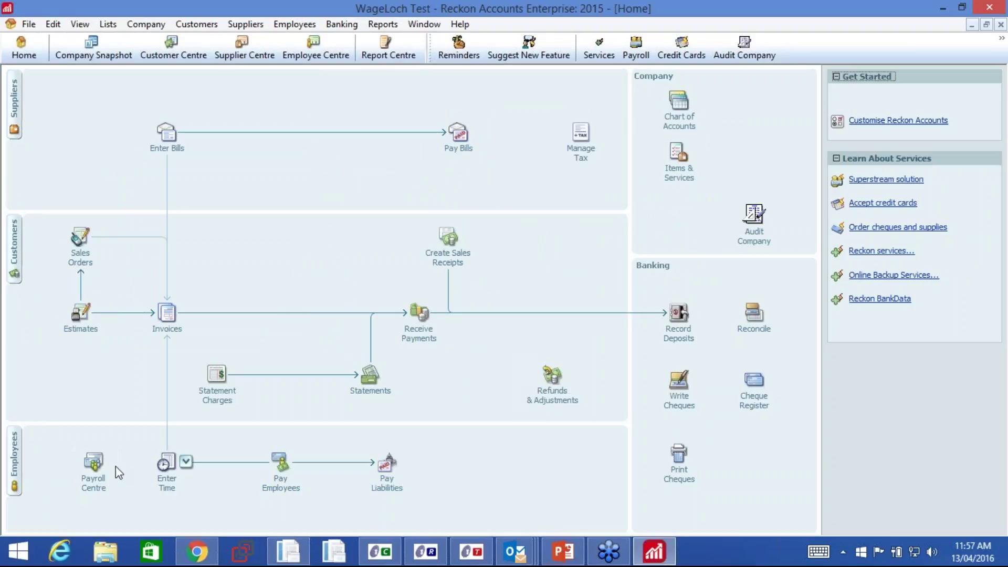
From the Payroll Centre, go to the employee list and view the first employee's Payroll and Compensation Info.
{"action": "left_click", "coordinate": [94, 487]}
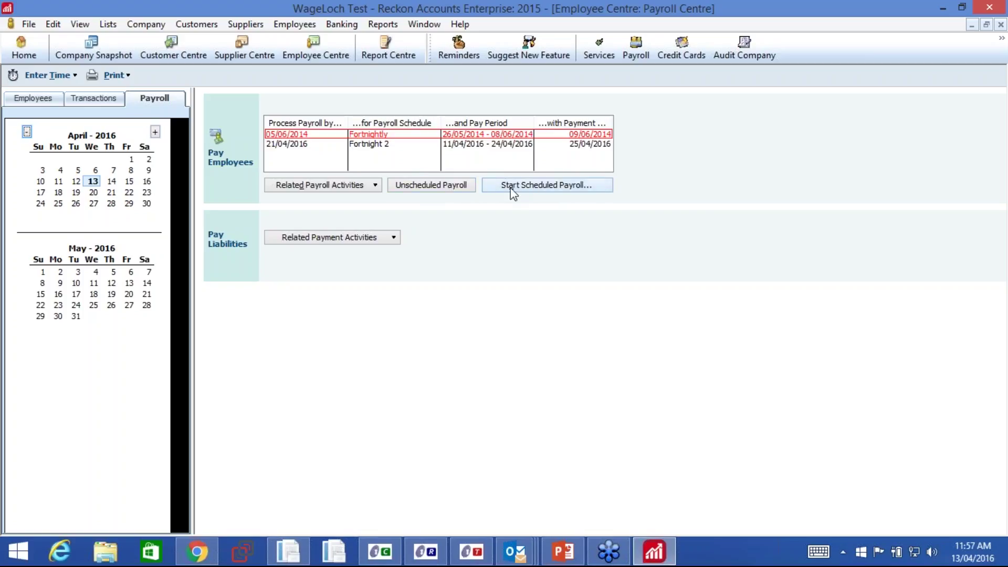
{"action": "left_click", "coordinate": [43, 100]}
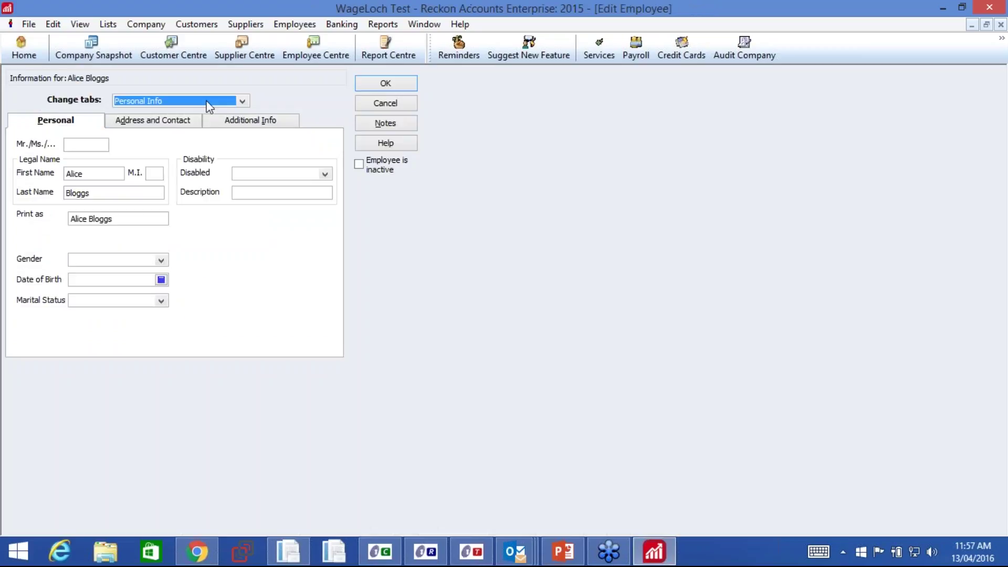
{"action": "left_click", "coordinate": [210, 101]}
{"action": "left_click", "coordinate": [180, 125]}
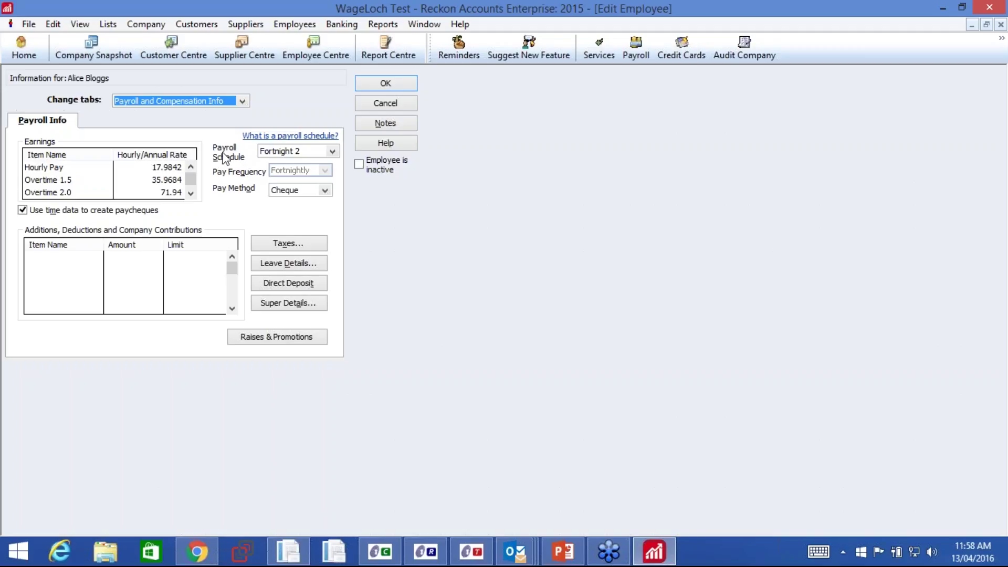
Review the employee's payroll schedule choices and the pay frequencies for a new schedule, leaving the form and employee record without saving.
{"action": "left_click", "coordinate": [304, 152]}
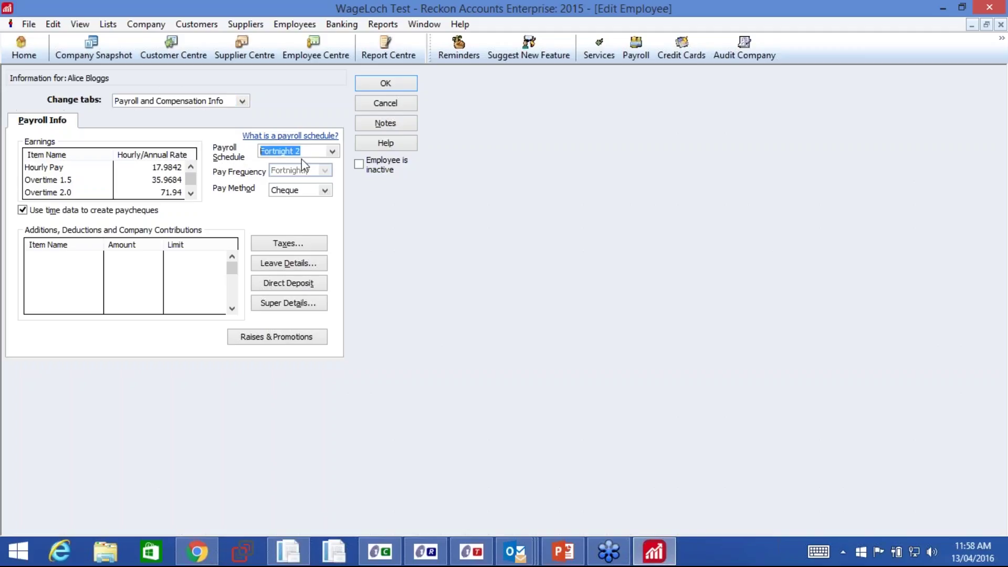
{"action": "left_click", "coordinate": [332, 152]}
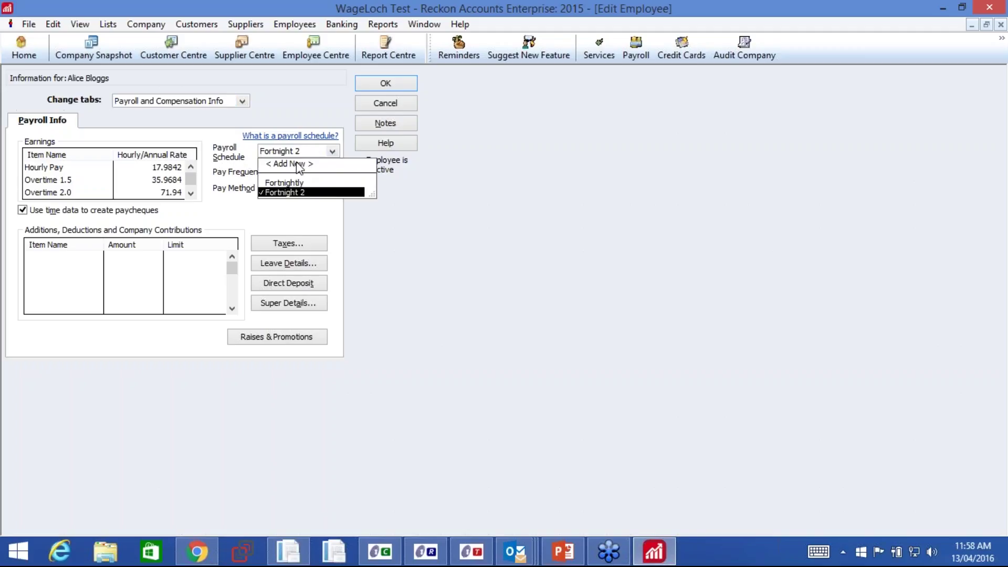
{"action": "left_click", "coordinate": [296, 164]}
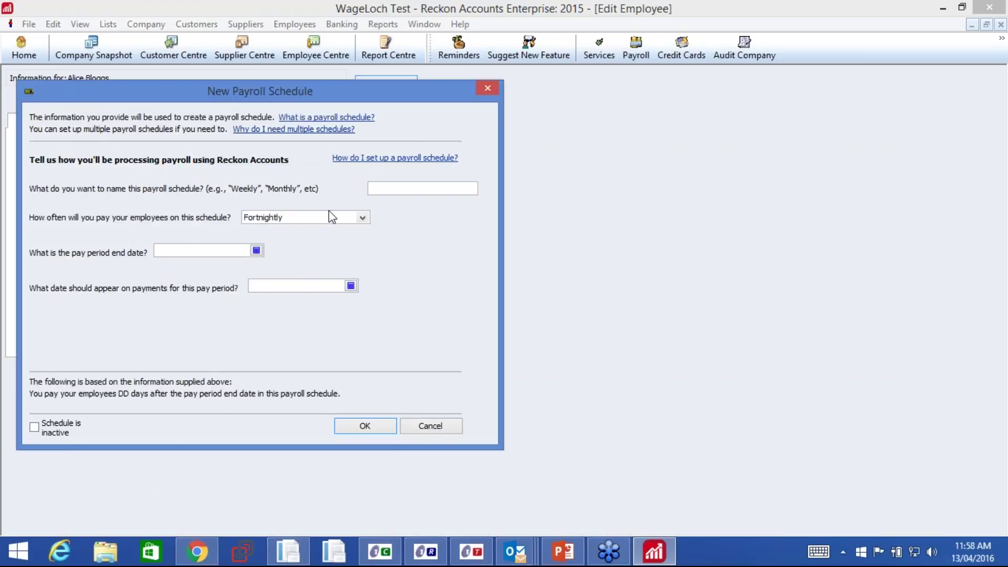
{"action": "left_click", "coordinate": [362, 218]}
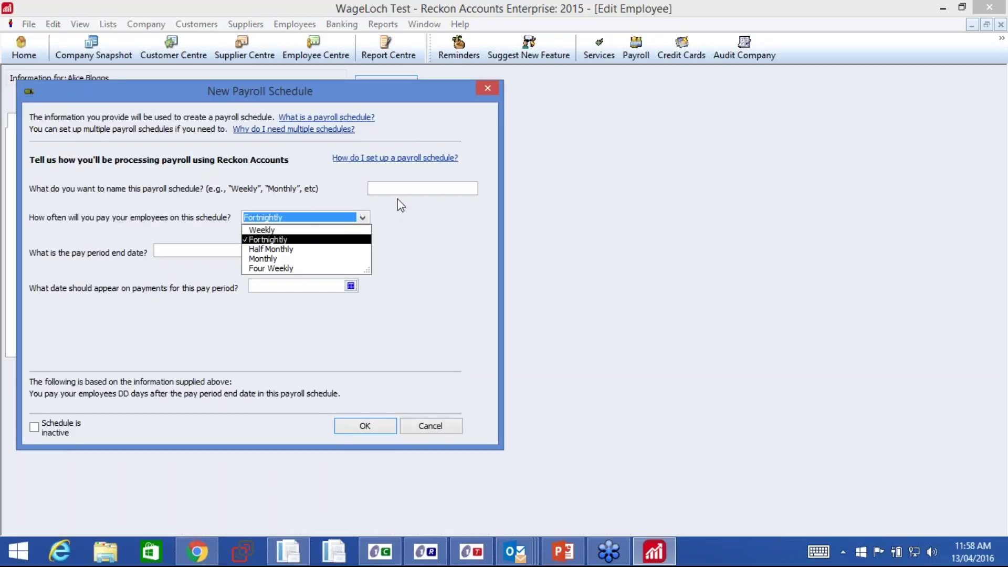
{"action": "left_click", "coordinate": [389, 188]}
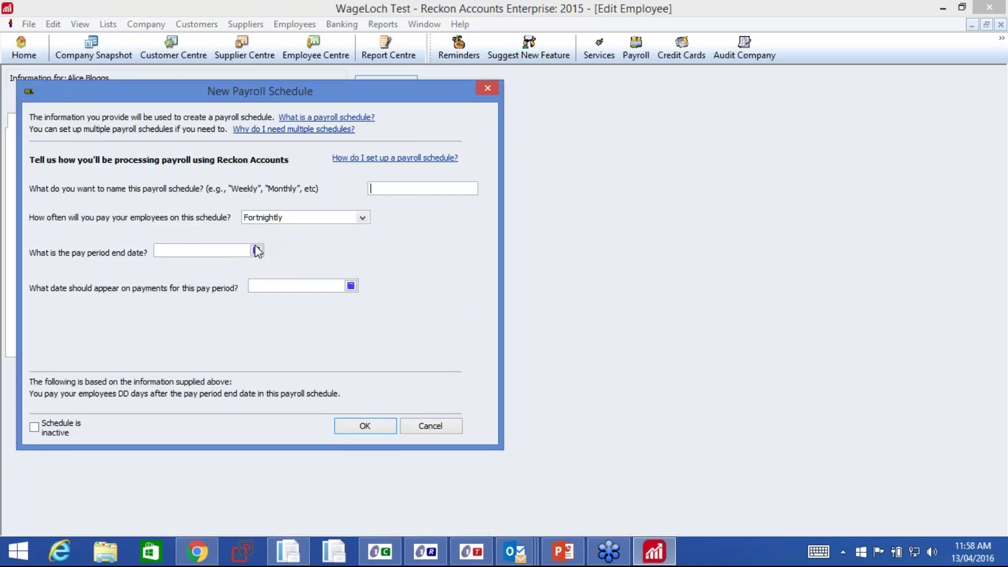
{"action": "left_click", "coordinate": [430, 427]}
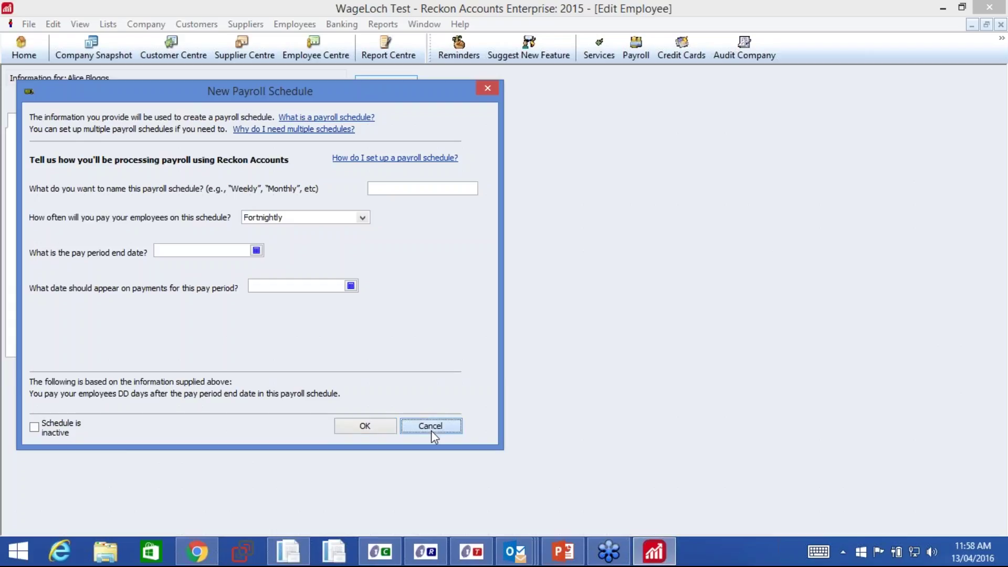
{"action": "left_click", "coordinate": [431, 427]}
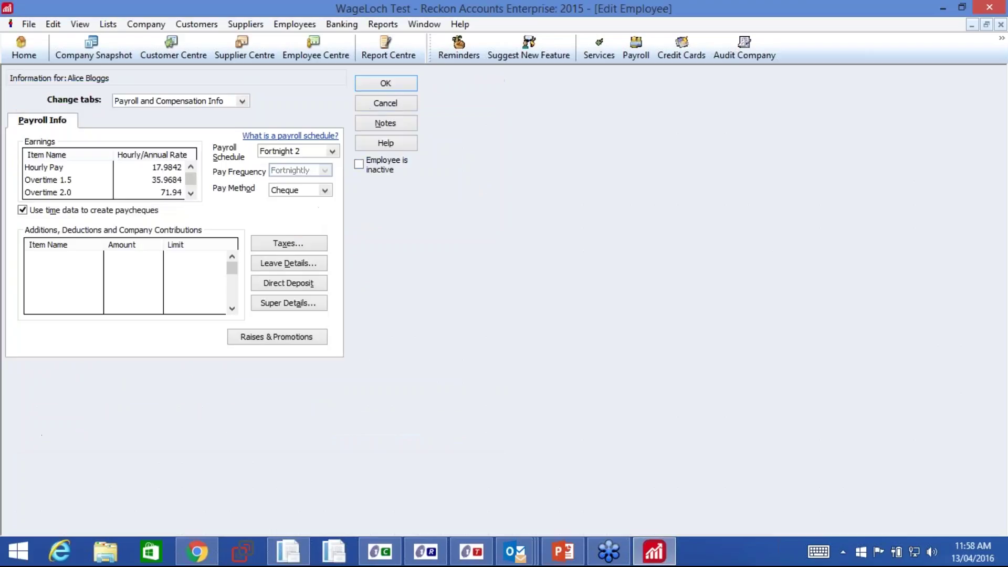
{"action": "left_click", "coordinate": [370, 104]}
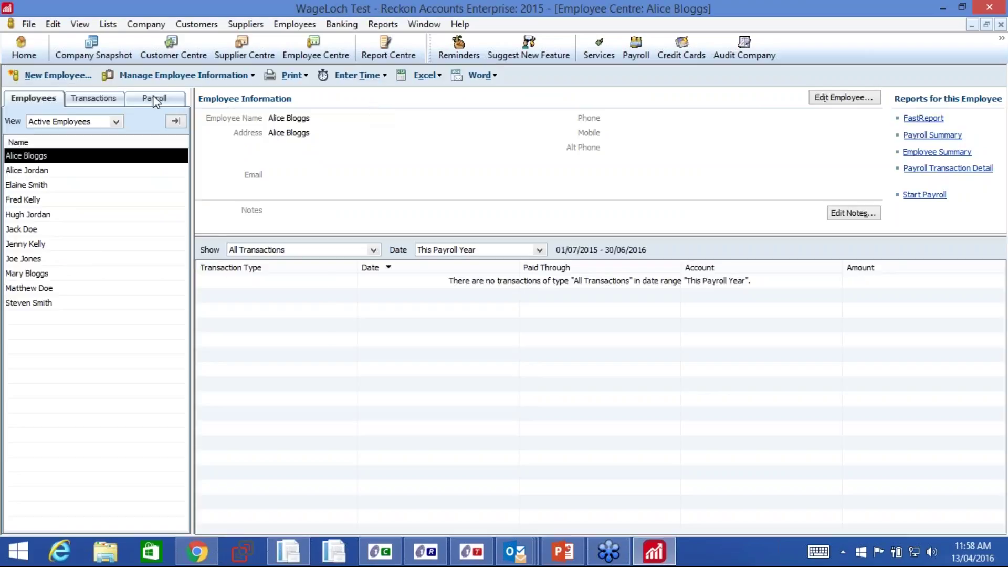
Start the scheduled payroll for Fortnight 2 from the Payroll Centre.
{"action": "left_click", "coordinate": [155, 99]}
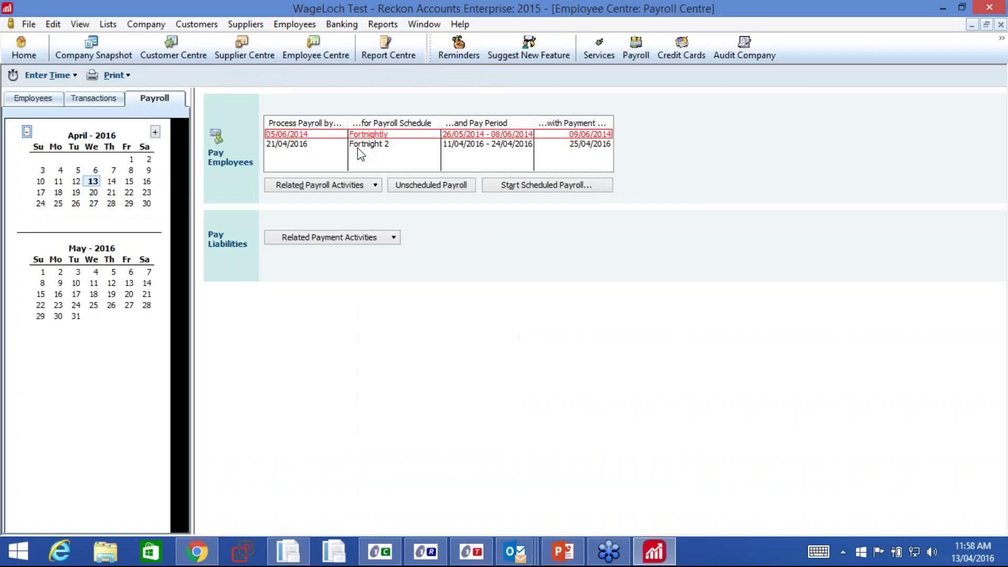
{"action": "left_click", "coordinate": [372, 145]}
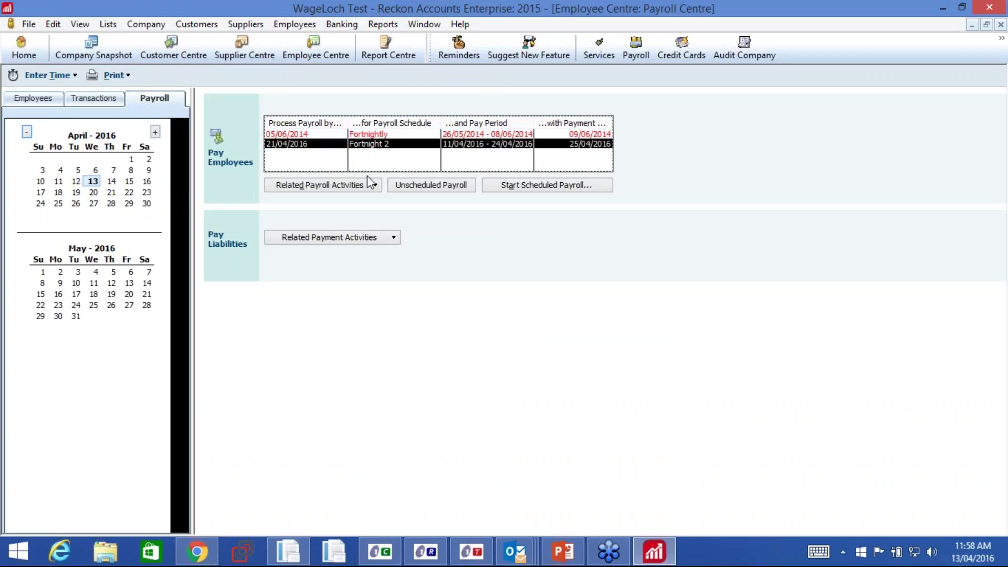
{"action": "left_click", "coordinate": [527, 193]}
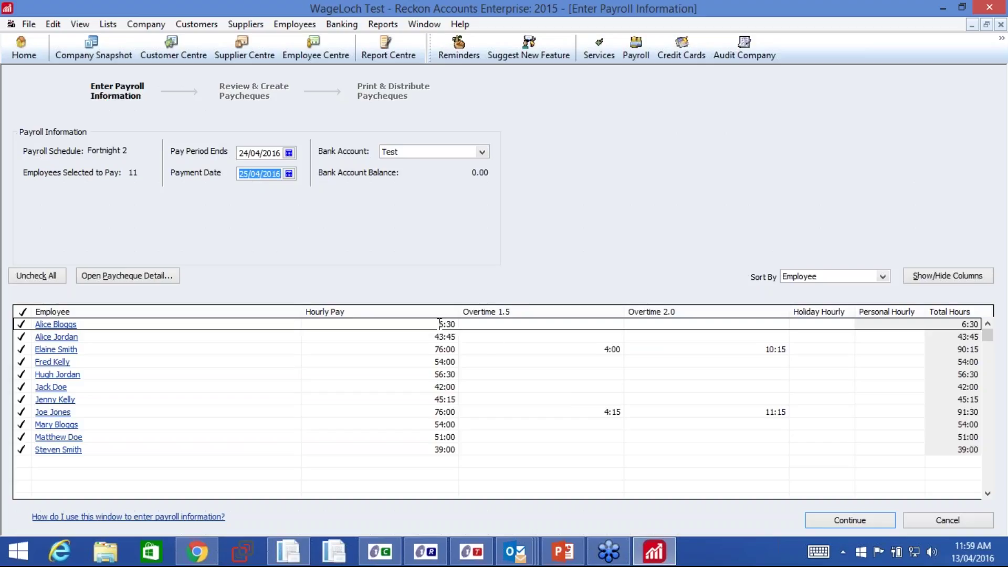
Add 2 hours of Overtime 1.5 to the first employee's pay and save the payment details.
{"action": "left_click", "coordinate": [58, 326]}
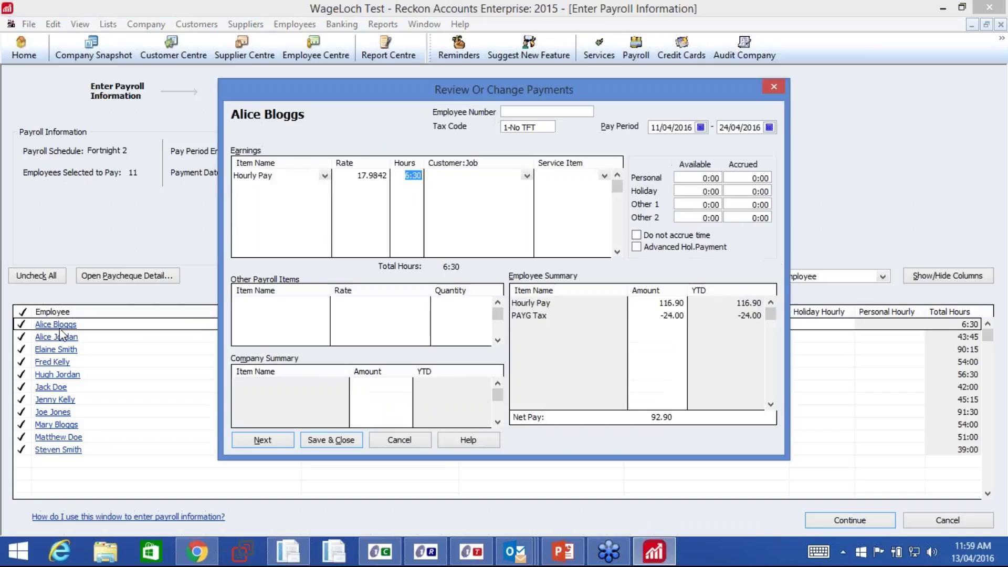
{"action": "left_click", "coordinate": [325, 188]}
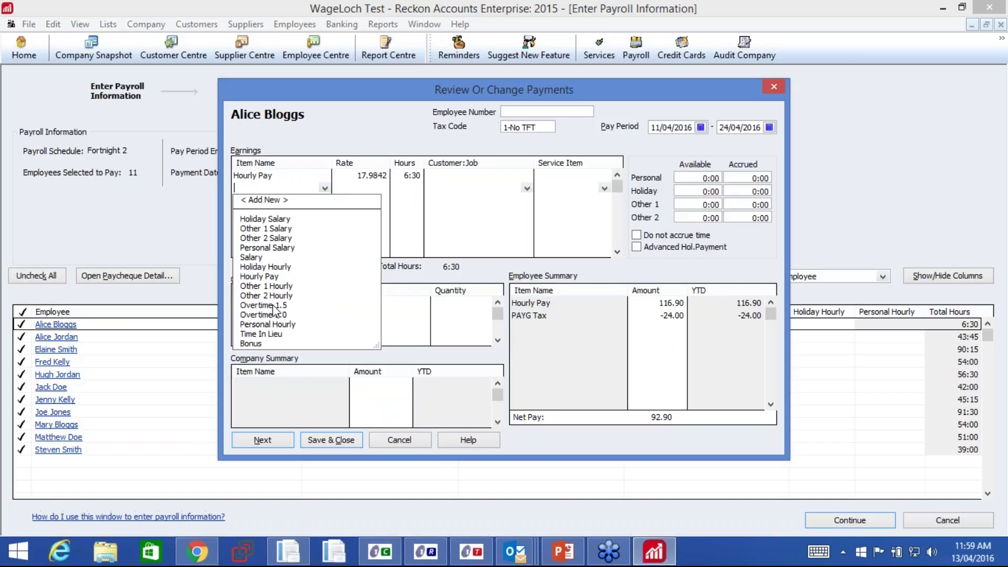
{"action": "left_click", "coordinate": [275, 305]}
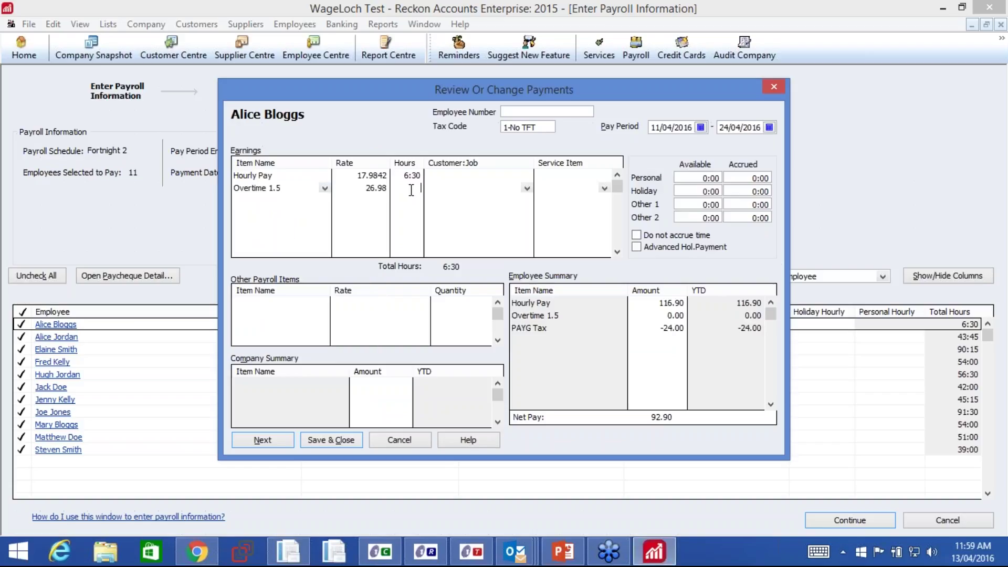
{"action": "type", "text": "2"}
{"action": "left_click", "coordinate": [427, 198]}
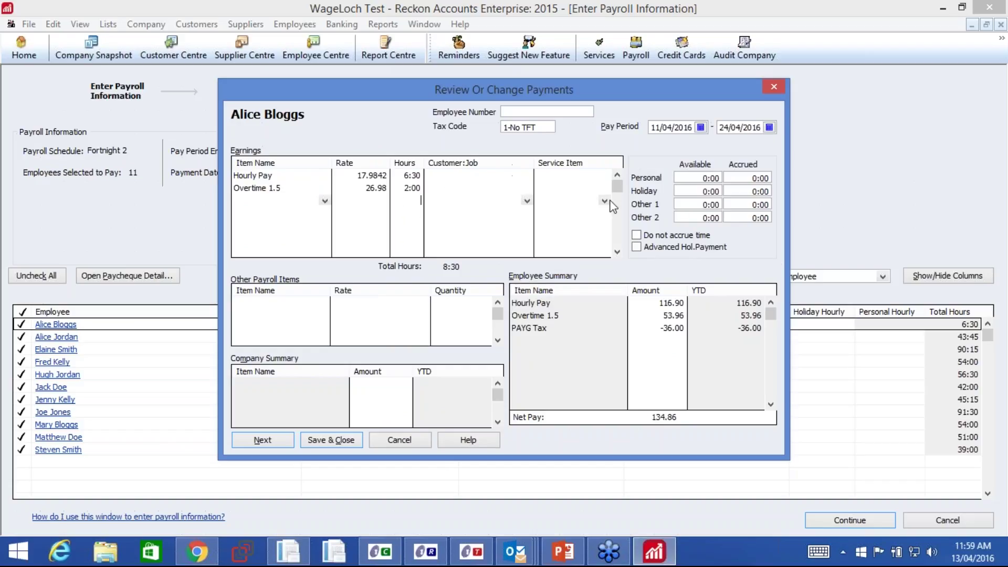
{"action": "left_click", "coordinate": [323, 442]}
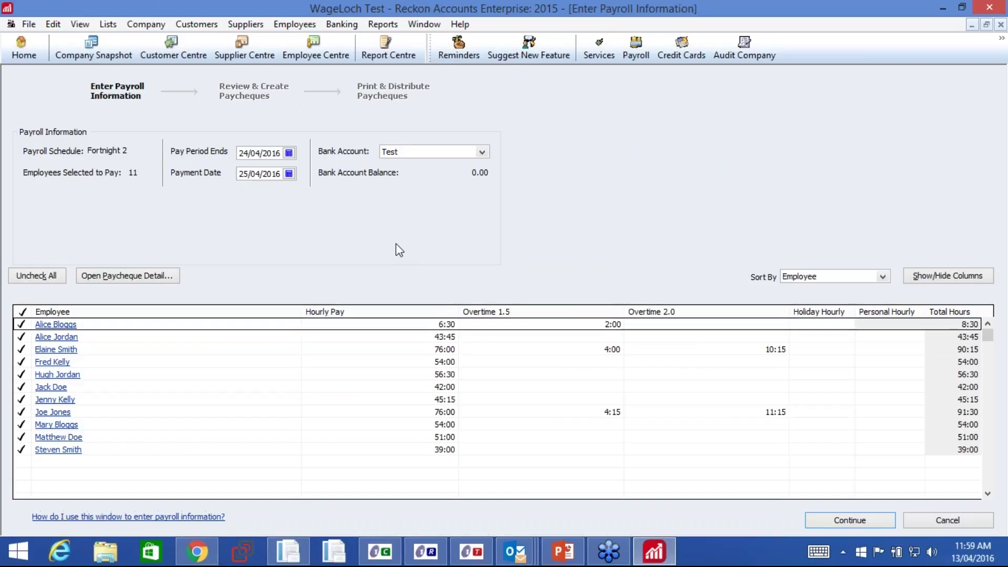
Review the overtime hours in the Fortnight 2 payroll, and leave the pay run without creating payments.
{"action": "left_click", "coordinate": [584, 336]}
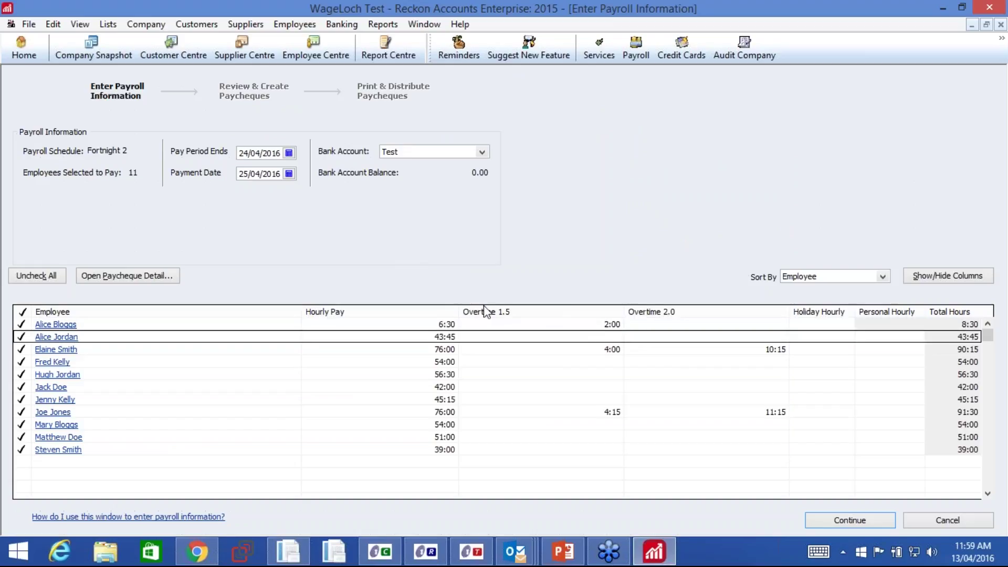
{"action": "left_click", "coordinate": [598, 325]}
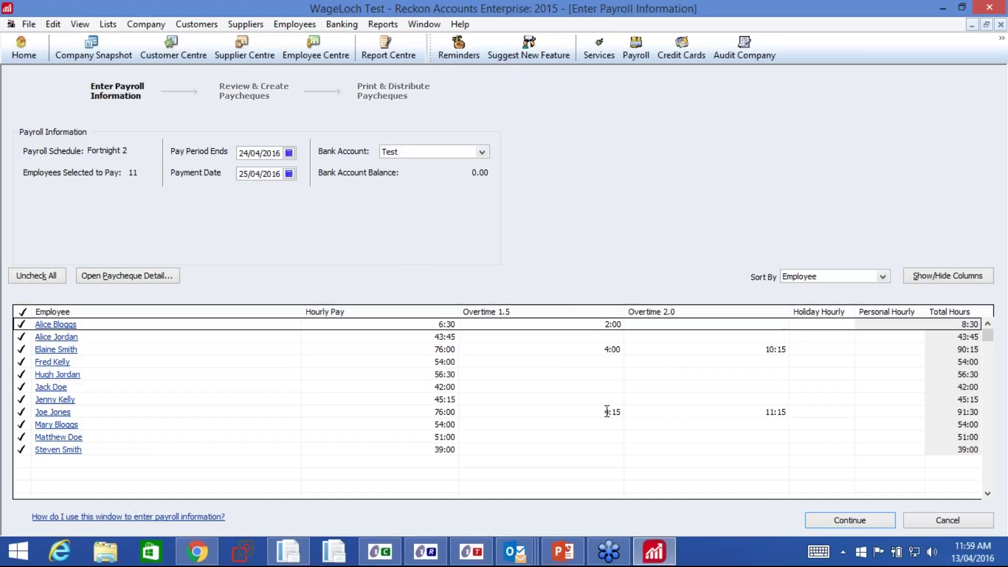
{"action": "left_click", "coordinate": [835, 521]}
{"action": "left_click", "coordinate": [966, 519]}
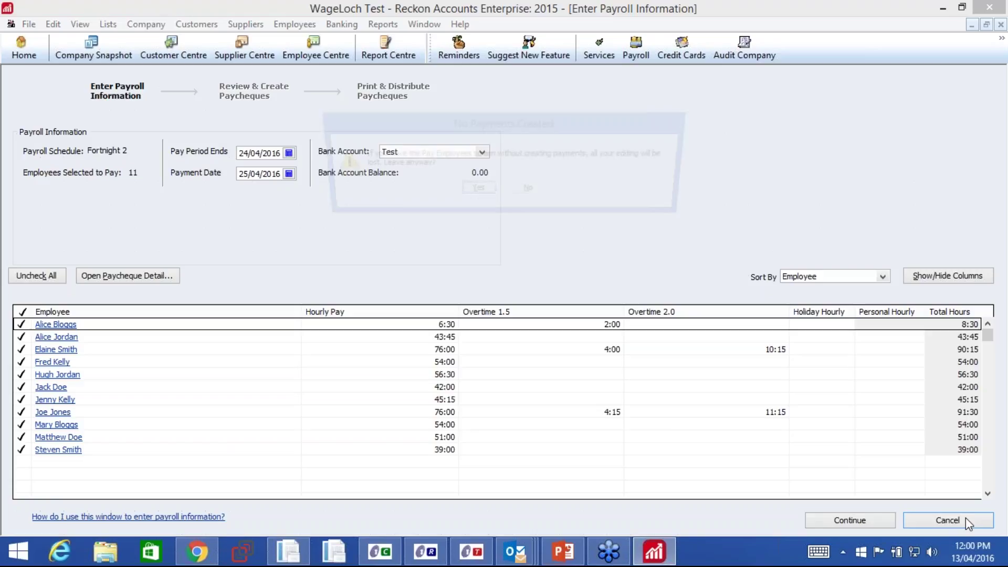
{"action": "left_click", "coordinate": [495, 188]}
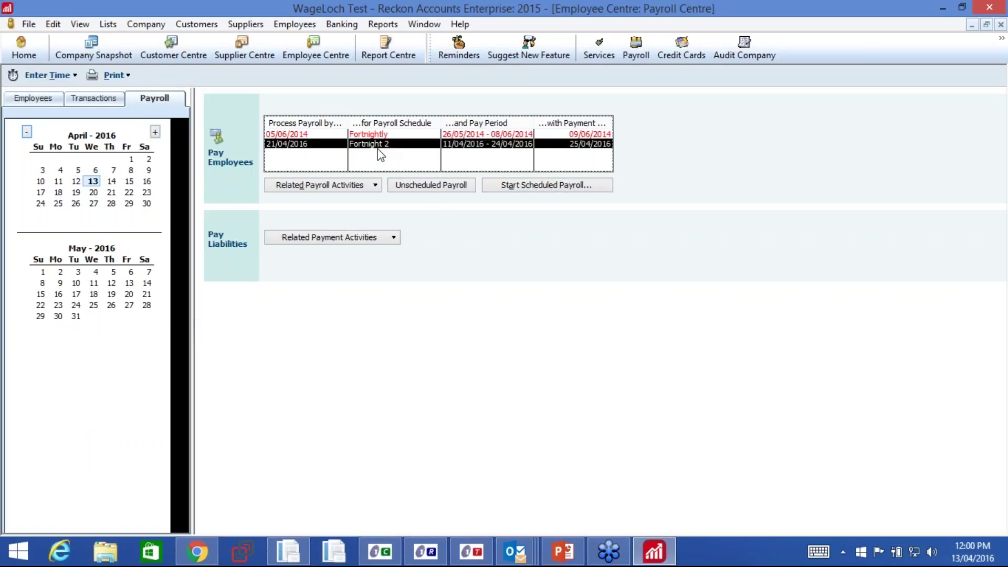
Restart the Fortnight 2 scheduled payroll to check the employees' hours, leaving it again without creating payments.
{"action": "left_click", "coordinate": [546, 185]}
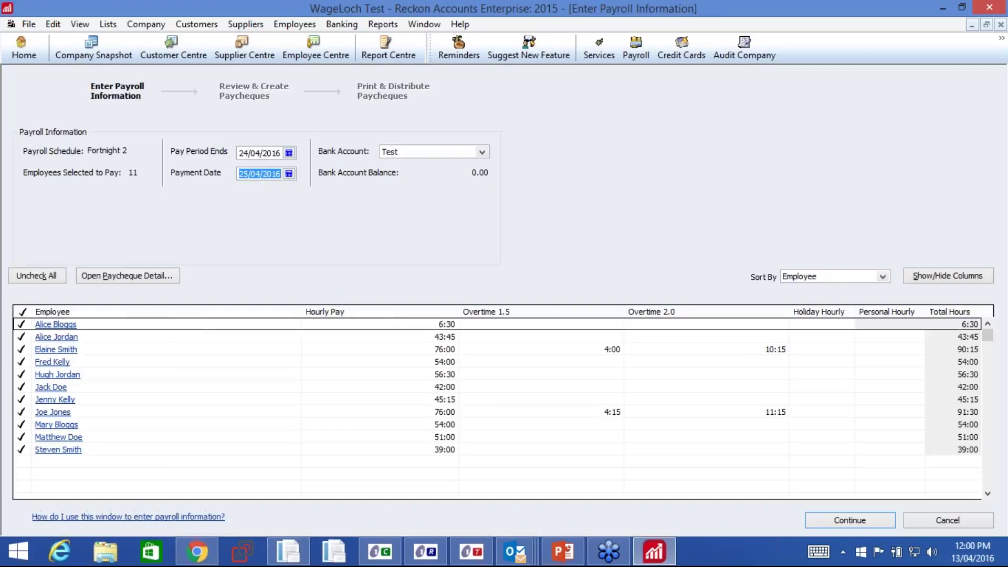
{"action": "left_click", "coordinate": [934, 520]}
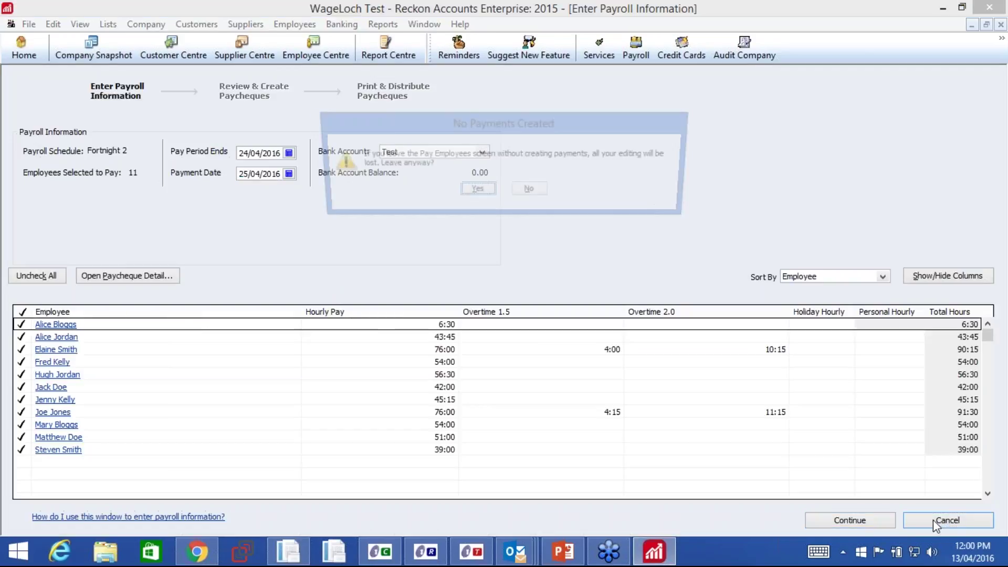
{"action": "left_click", "coordinate": [475, 192]}
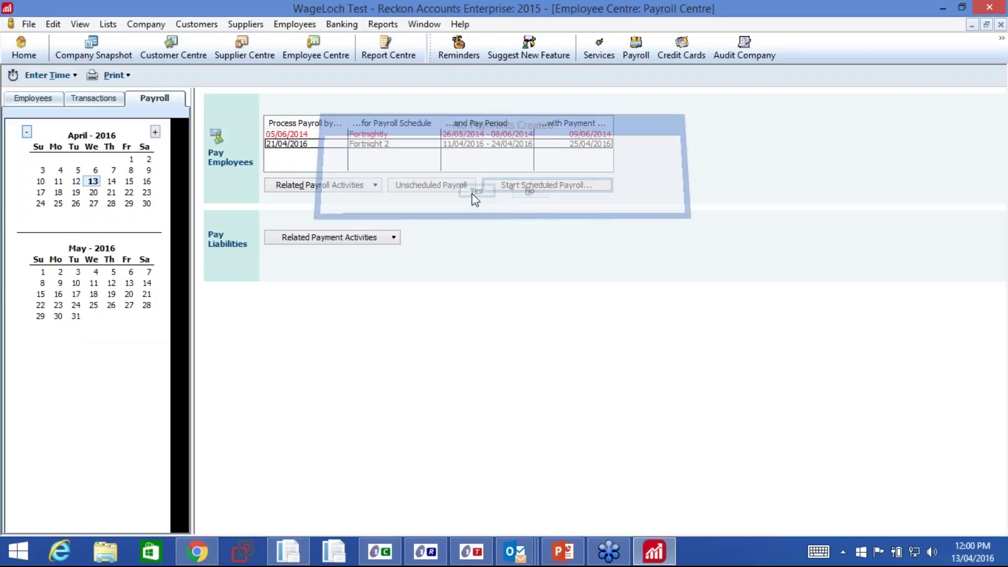
Open the first employee's weekly timesheet from Enter Time and view the weeks of Apr 11 and Apr 4, 2016.
{"action": "left_click", "coordinate": [48, 79]}
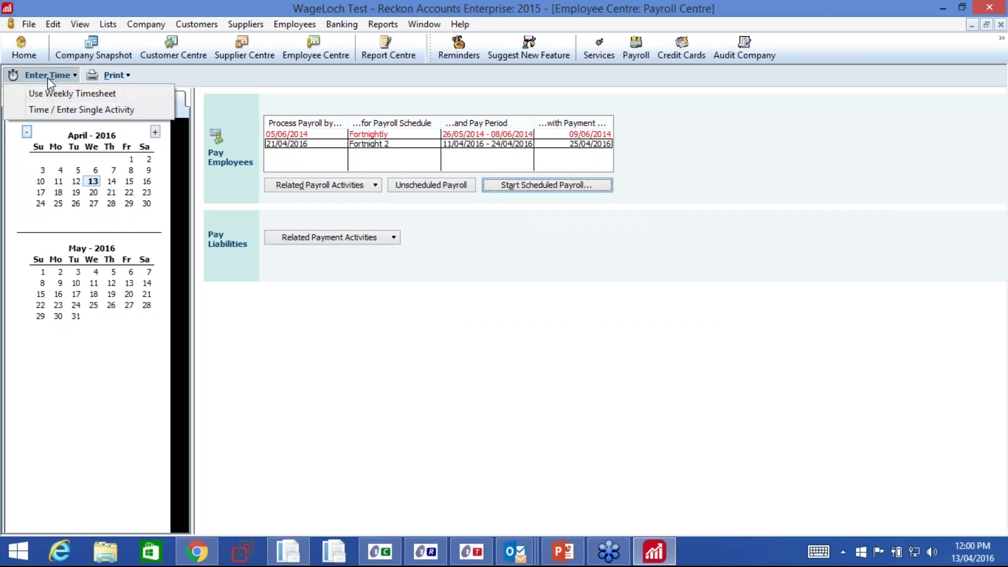
{"action": "left_click", "coordinate": [79, 94]}
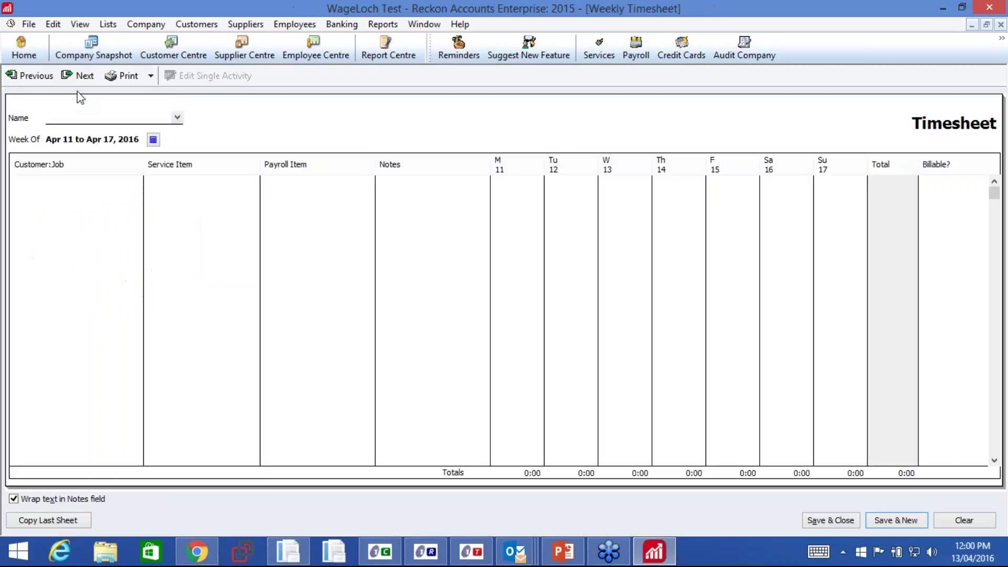
{"action": "left_click", "coordinate": [177, 117]}
{"action": "left_click", "coordinate": [94, 153]}
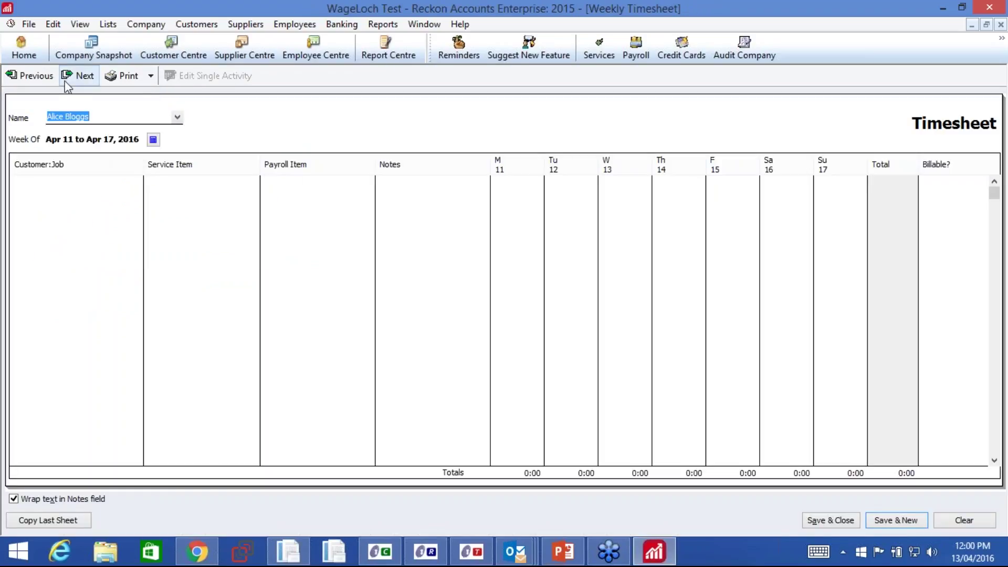
{"action": "left_click", "coordinate": [35, 80]}
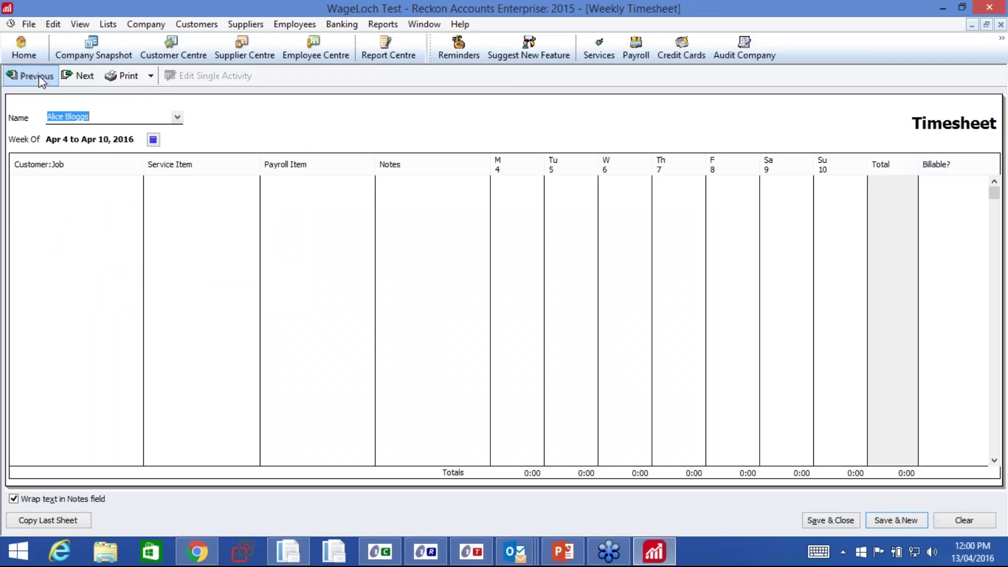
View the second employee's weekly timesheet for Apr 11 to Apr 17, 2016, examine its notes entry, and save and close it.
{"action": "key", "text": "alt+Down"}
{"action": "key", "text": "Down"}
{"action": "key", "text": "Return"}
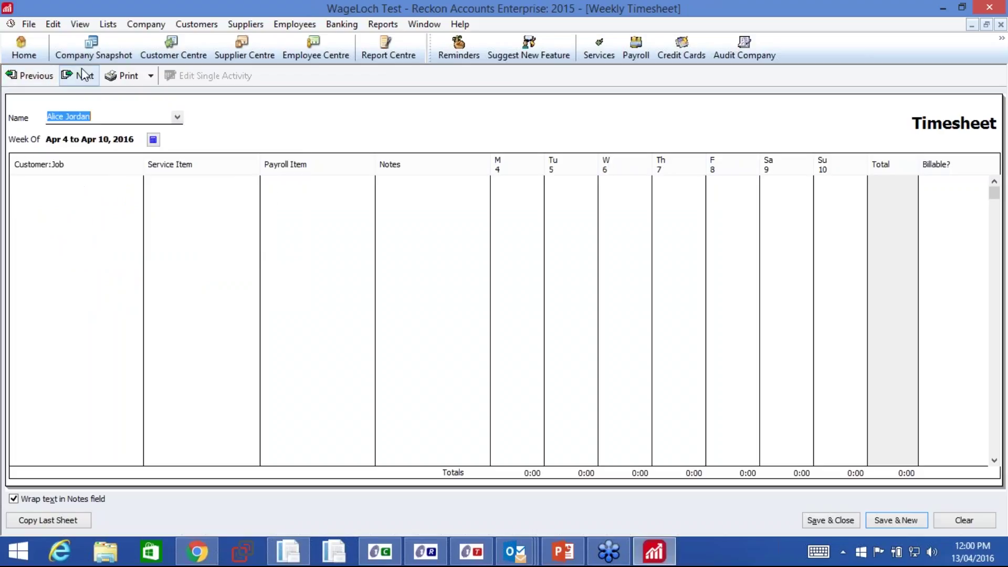
{"action": "left_click", "coordinate": [80, 80]}
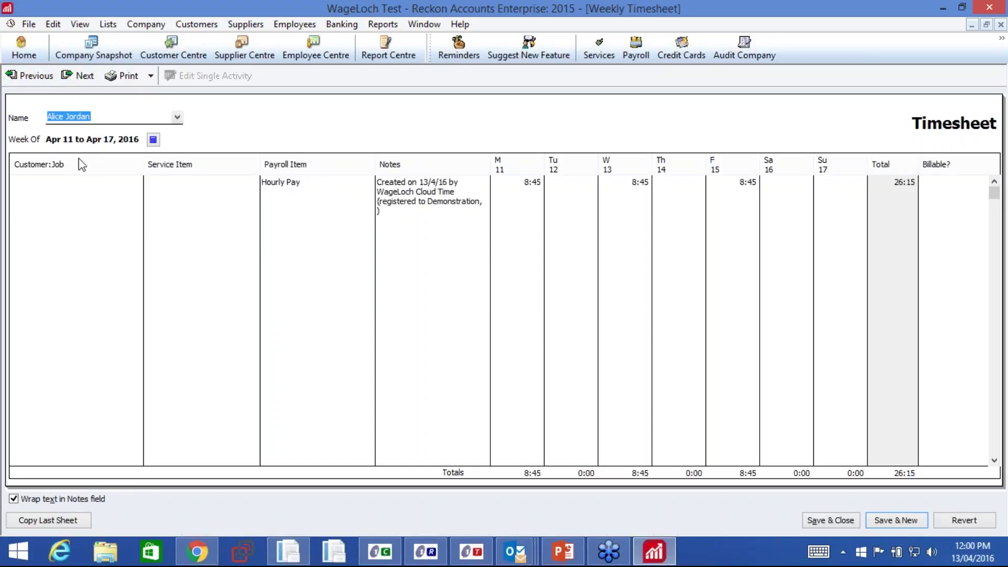
{"action": "left_click", "coordinate": [403, 192]}
{"action": "left_click", "coordinate": [426, 201]}
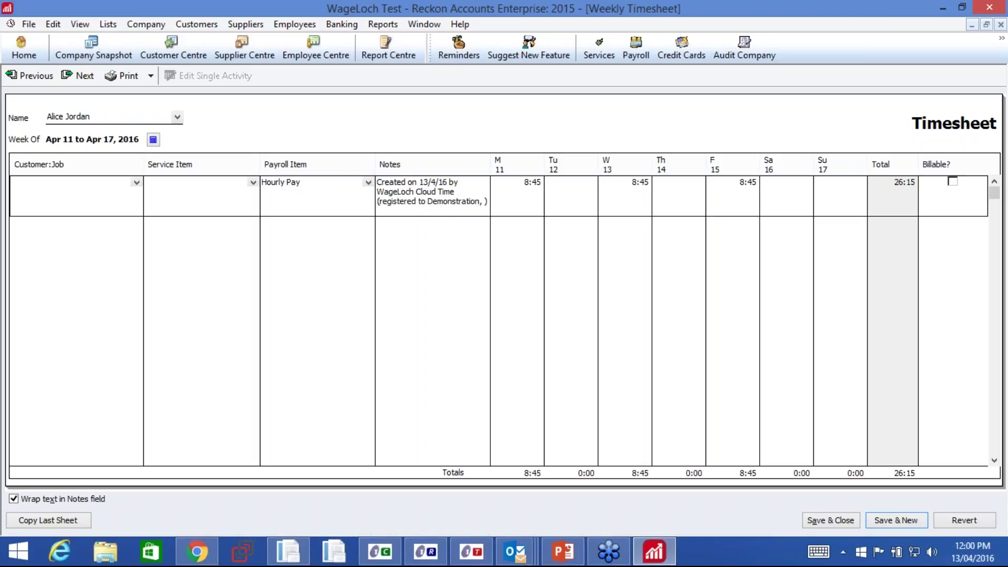
{"action": "left_click", "coordinate": [479, 207]}
{"action": "left_click", "coordinate": [390, 220]}
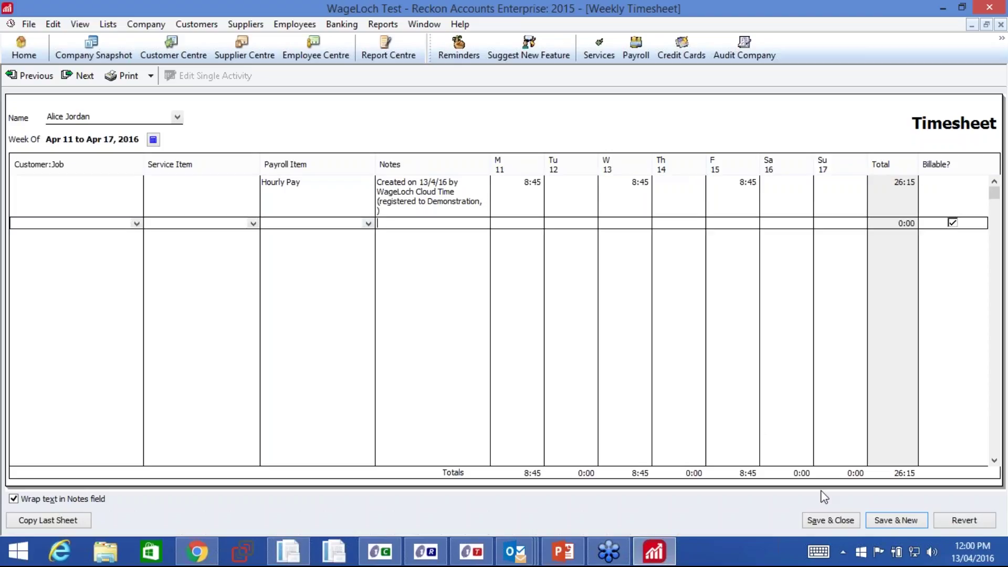
{"action": "left_click", "coordinate": [831, 521]}
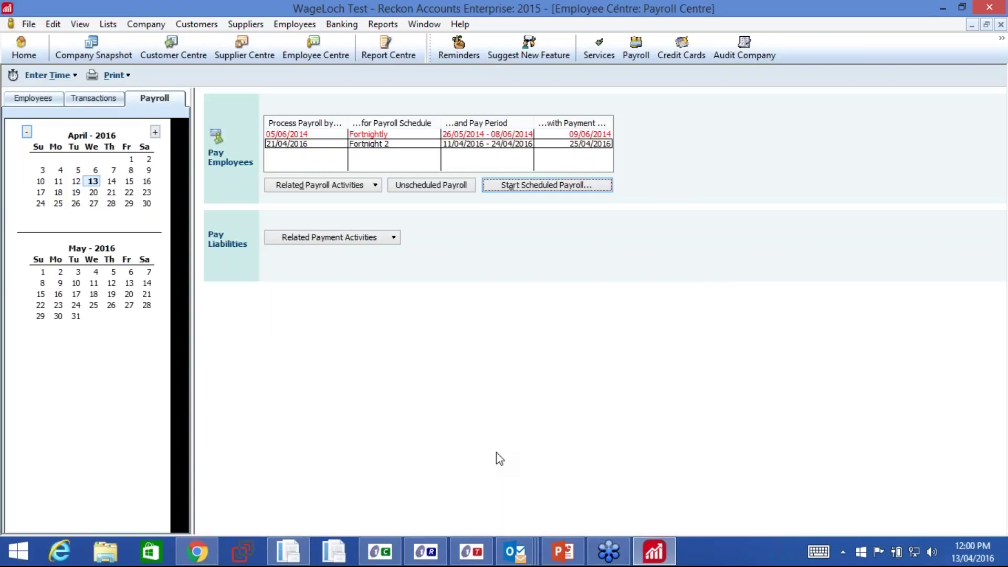
Switch to WageLoch Cloud Time and access its Administration settings by entering the password.
{"action": "mouse_move", "coordinate": [472, 549]}
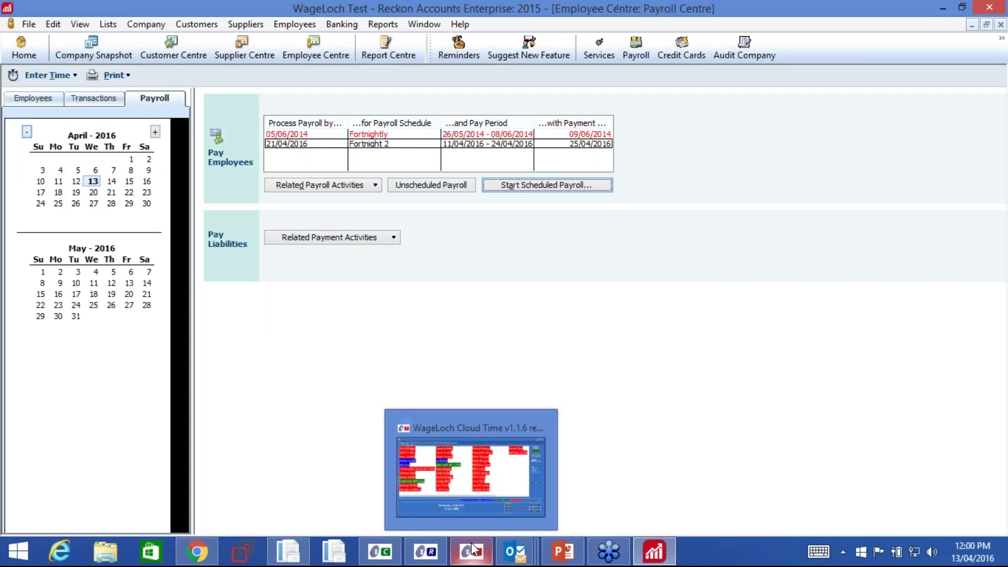
{"action": "left_click", "coordinate": [475, 549]}
{"action": "mouse_move", "coordinate": [488, 539]}
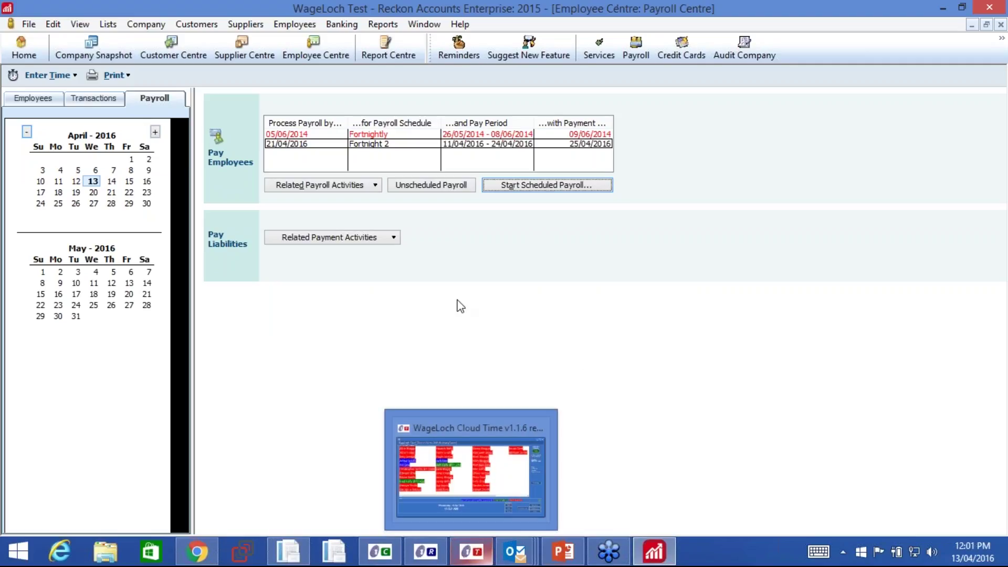
{"action": "left_click", "coordinate": [469, 561]}
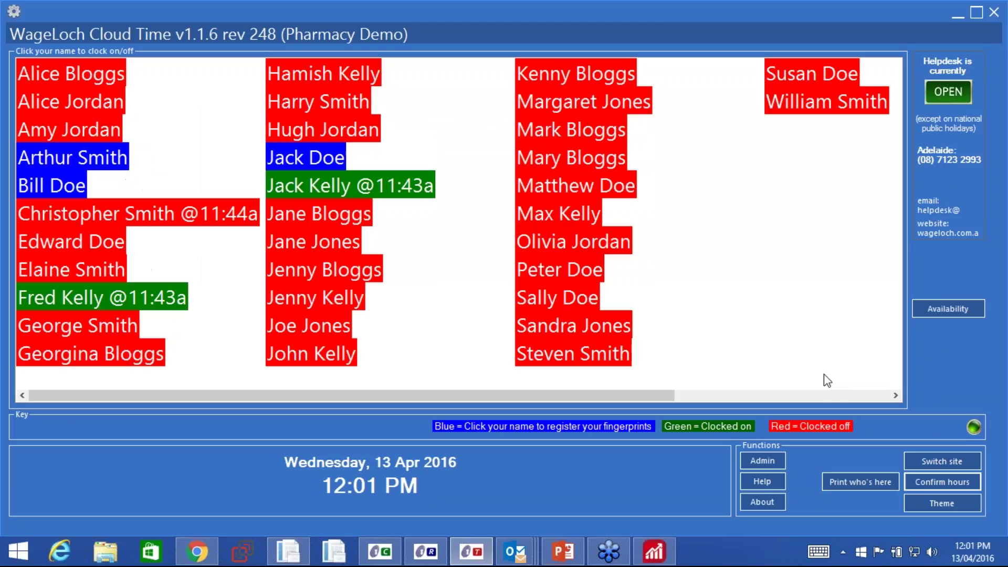
{"action": "left_click", "coordinate": [943, 483]}
{"action": "type", "text": "*********"}
{"action": "key", "text": "Return"}
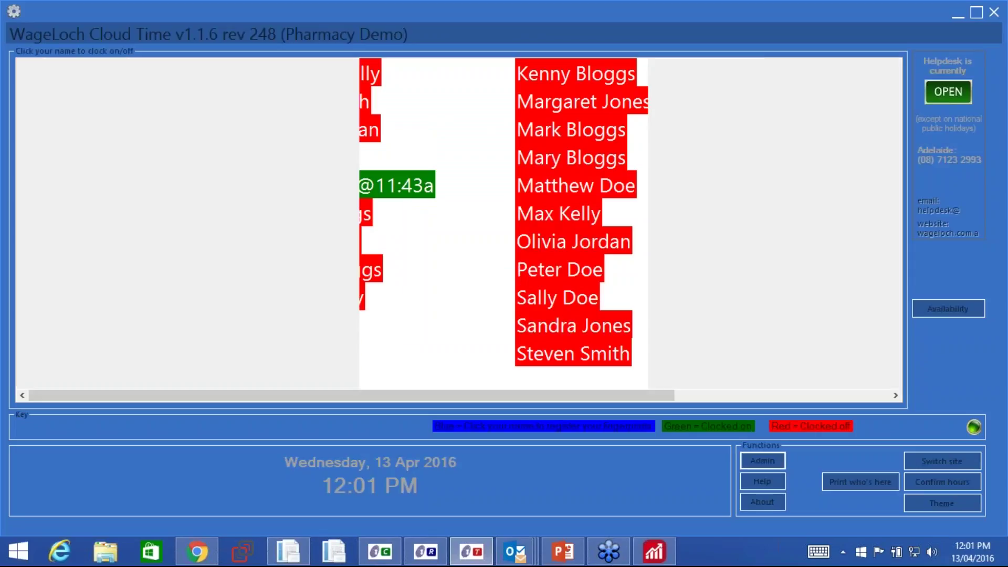
Preview the previous timesheet for April 11 to April 24 and page through the pay rate changes to the combined timesheet.
{"action": "left_click", "coordinate": [497, 238]}
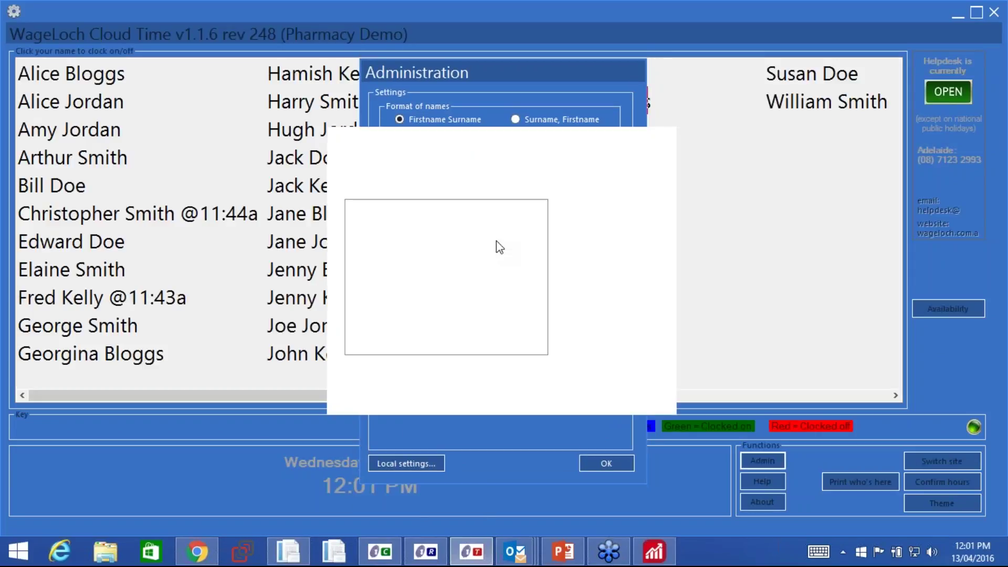
{"action": "left_click", "coordinate": [523, 391]}
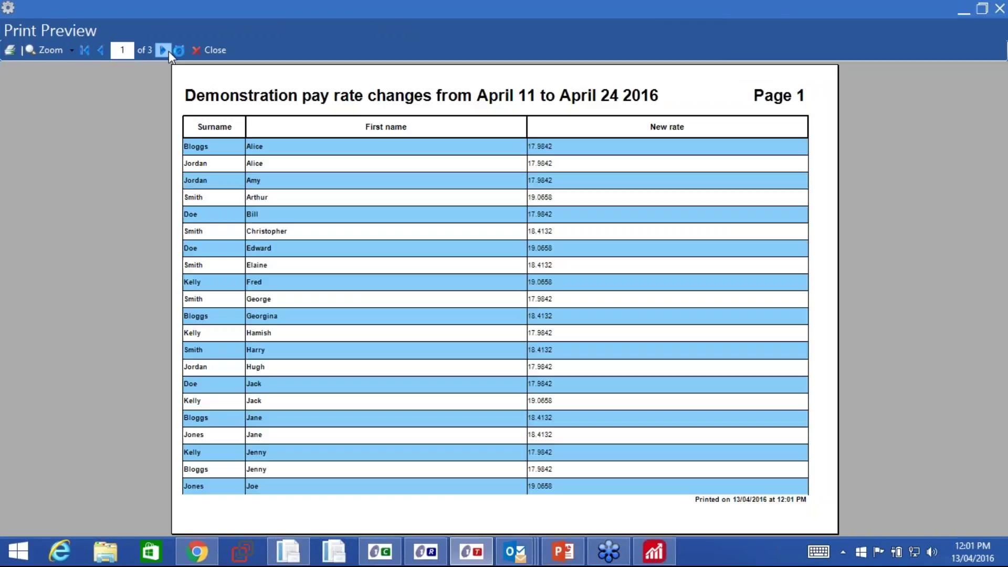
{"action": "left_click", "coordinate": [168, 51]}
{"action": "left_click", "coordinate": [100, 50]}
{"action": "left_click", "coordinate": [162, 50]}
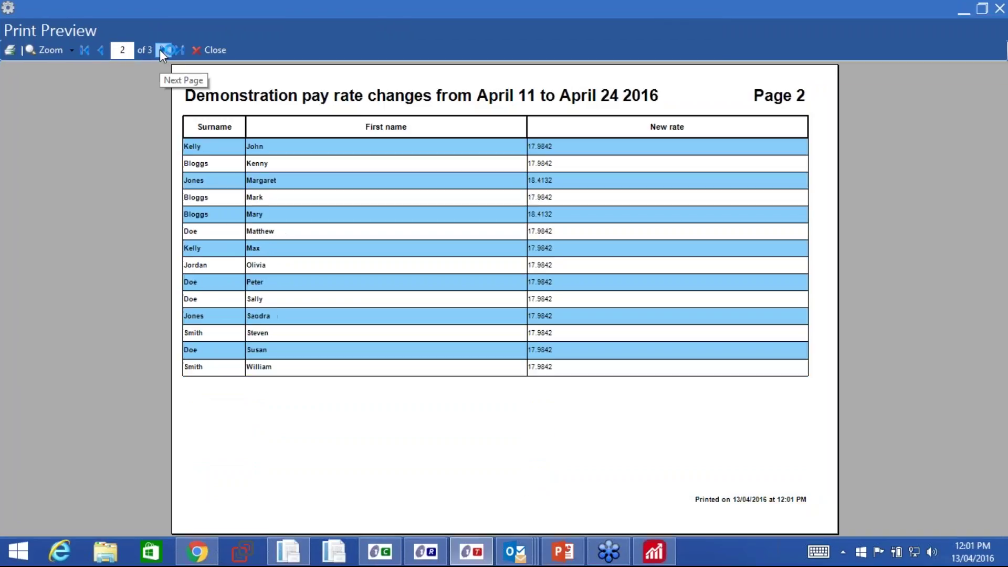
{"action": "left_click", "coordinate": [163, 50]}
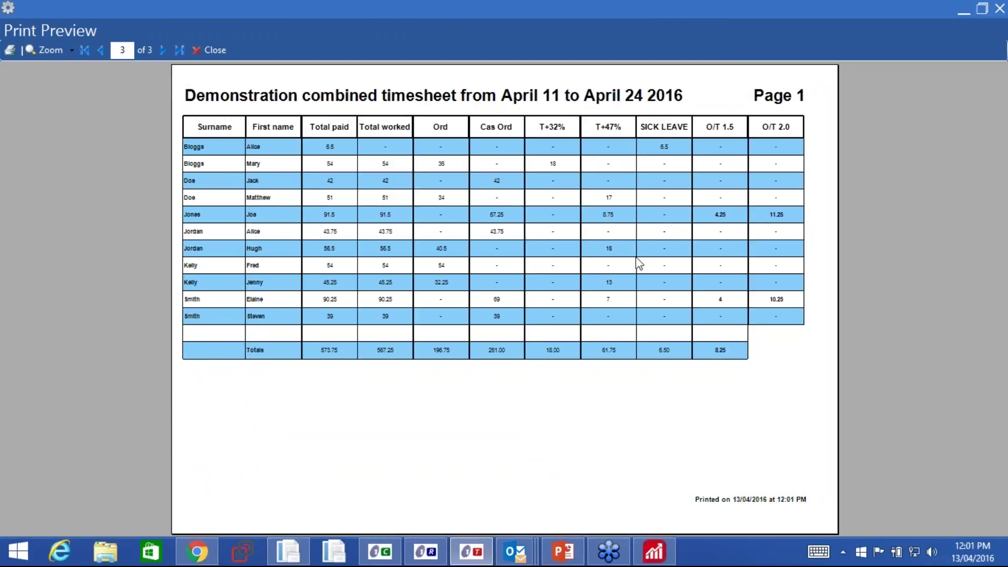
Compare the combined timesheet with the Fortnight 2 payroll hours in Reckon Accounts, checking the first employee's Hourly Pay and Overtime 1.5.
{"action": "left_click", "coordinate": [663, 561]}
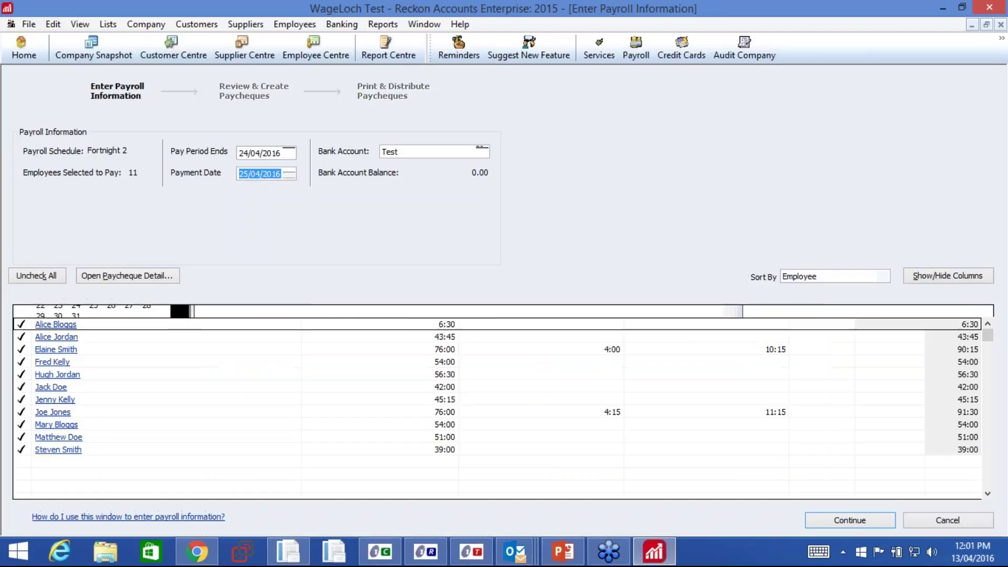
{"action": "left_click", "coordinate": [476, 560]}
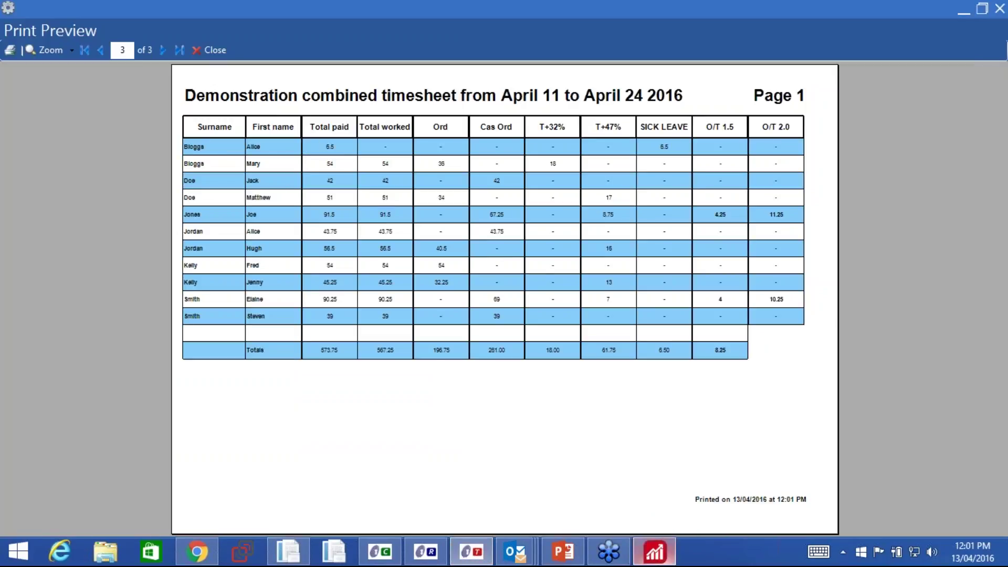
{"action": "left_click", "coordinate": [654, 551]}
{"action": "left_click", "coordinate": [444, 324]}
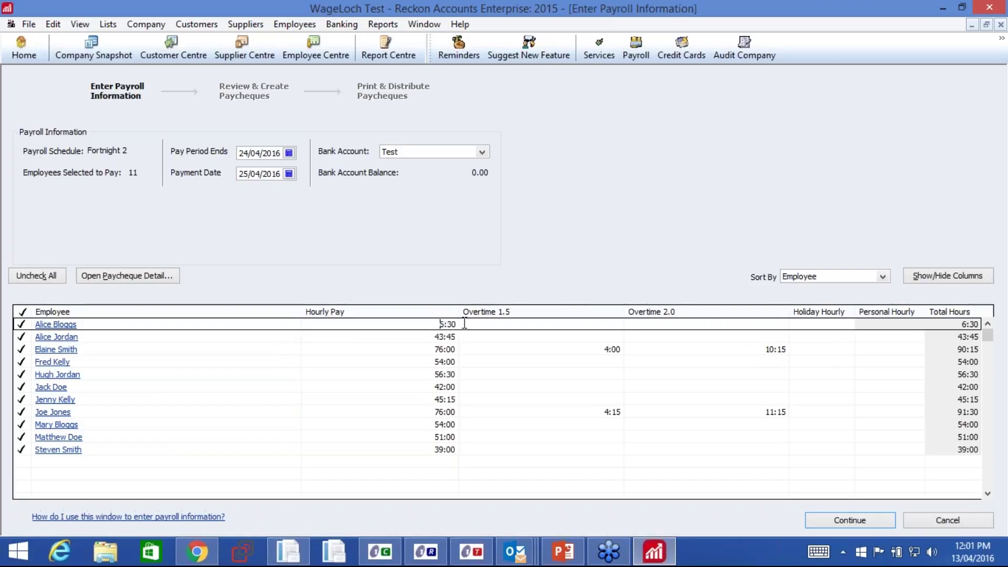
{"action": "left_click", "coordinate": [550, 329]}
{"action": "left_click", "coordinate": [472, 551]}
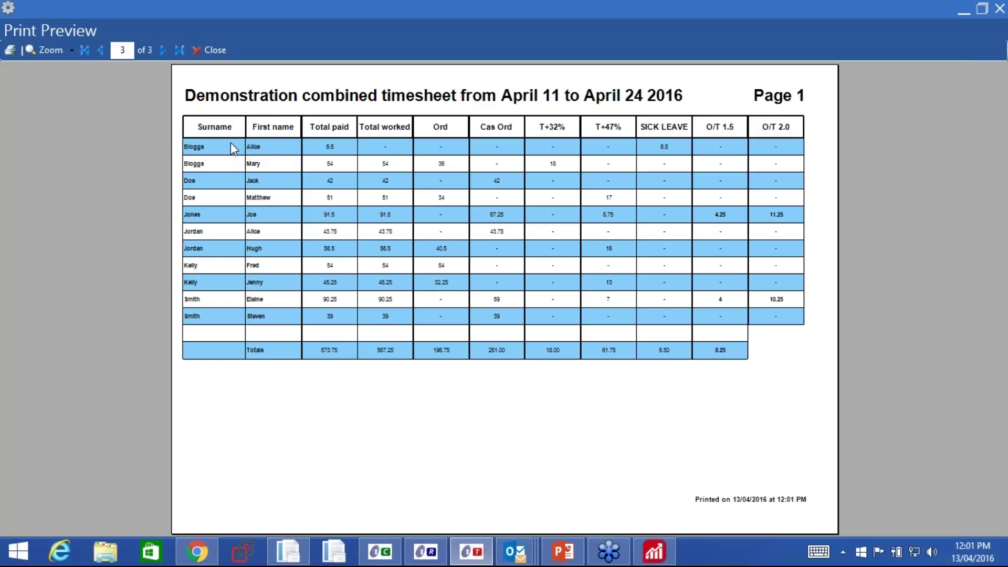
{"action": "left_click", "coordinate": [655, 551]}
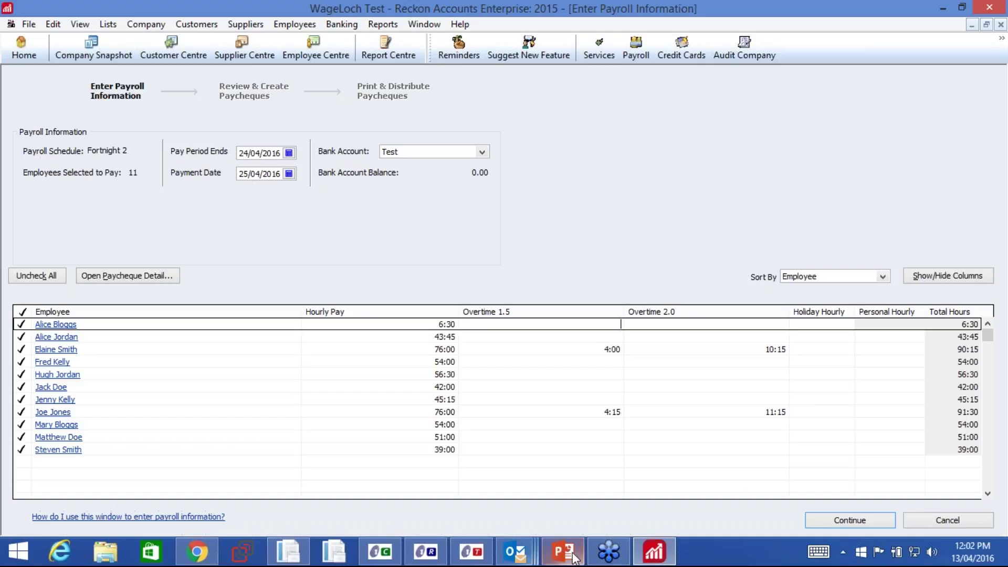
Switch to PowerPoint, present the WageLoch slides through to Contact details, and end the slide show.
{"action": "mouse_move", "coordinate": [569, 551]}
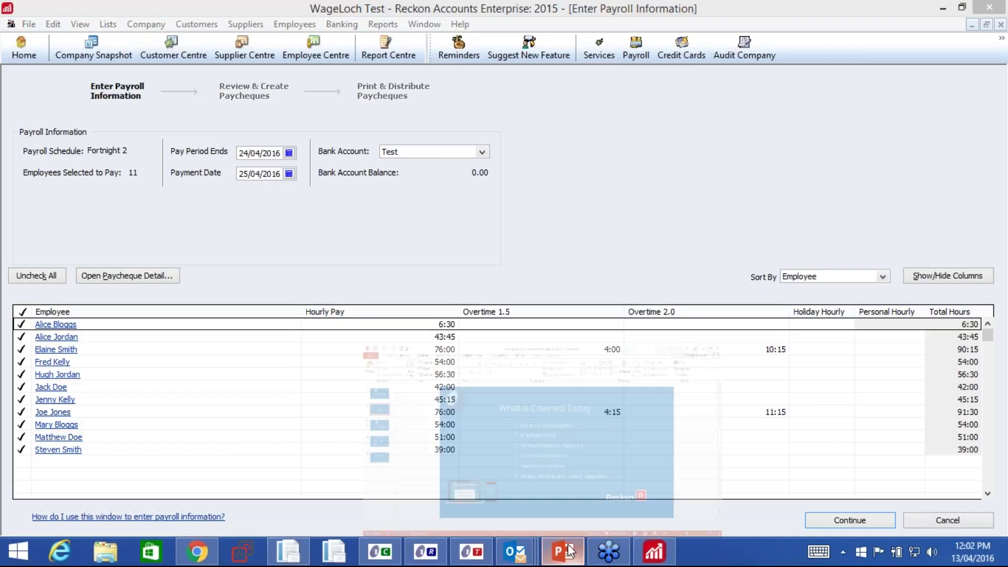
{"action": "left_click", "coordinate": [566, 551]}
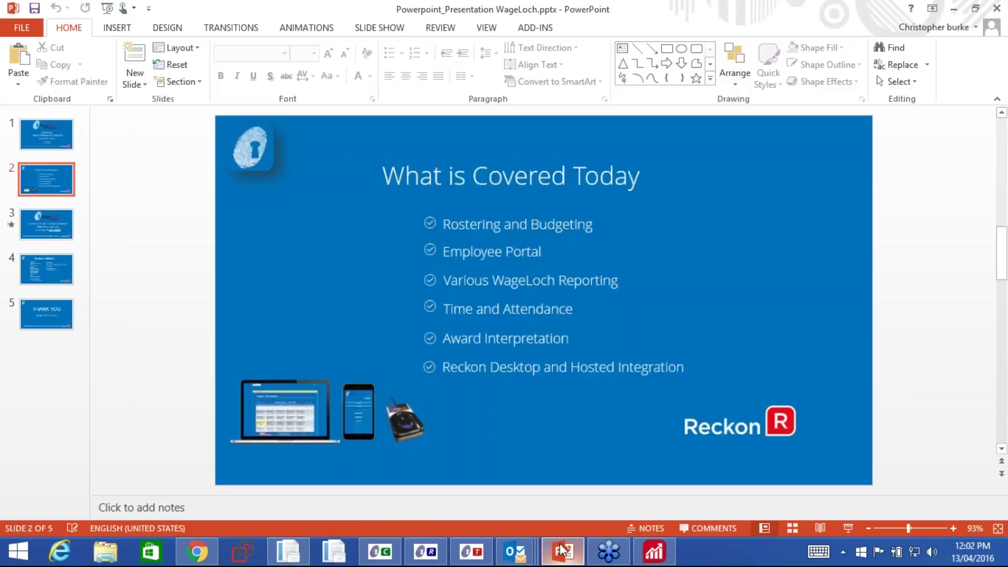
{"action": "left_click", "coordinate": [849, 527]}
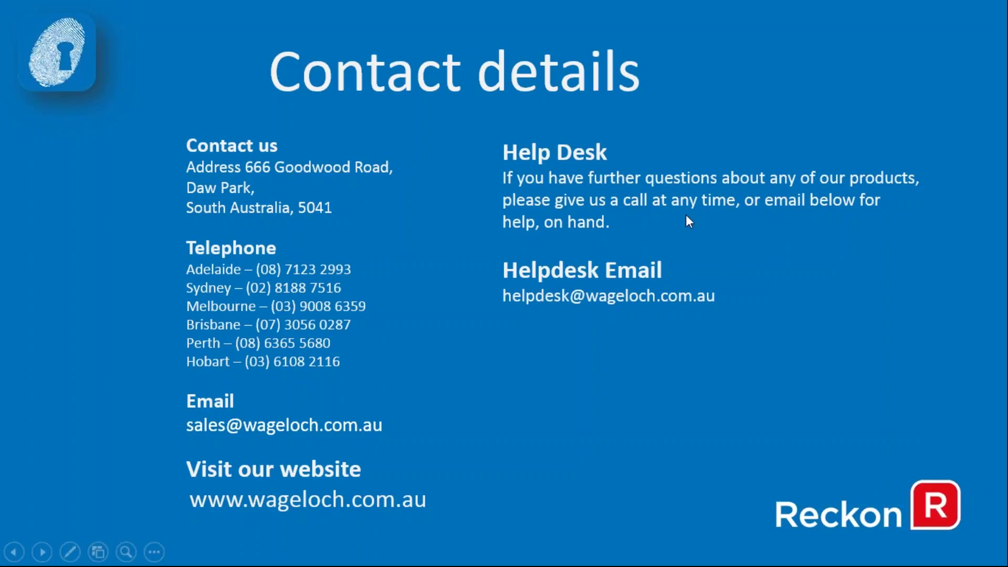
{"action": "key", "text": "Escape"}
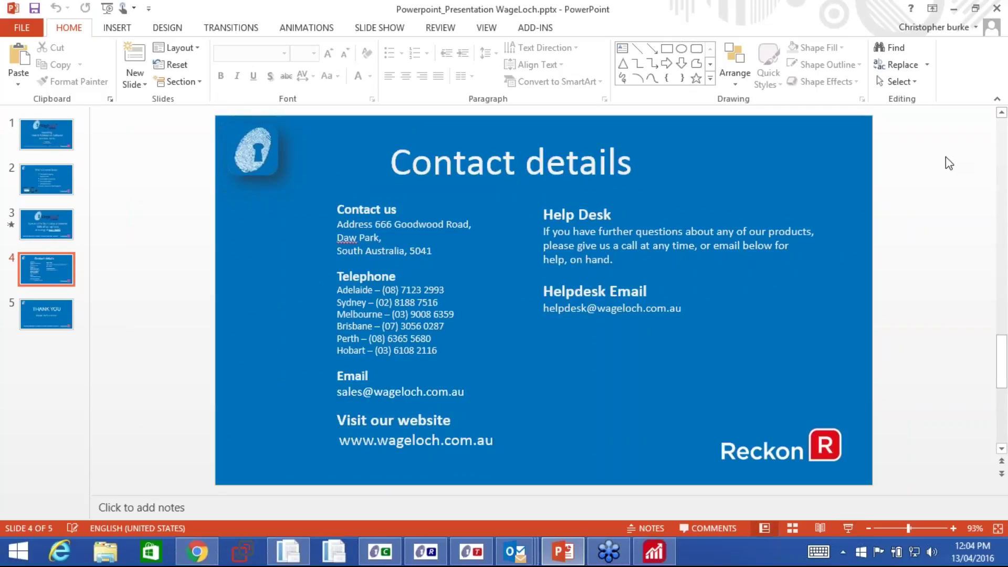
Minimise the presentation and close the combined timesheet preview in WageLoch Cloud Time.
{"action": "left_click", "coordinate": [959, 11]}
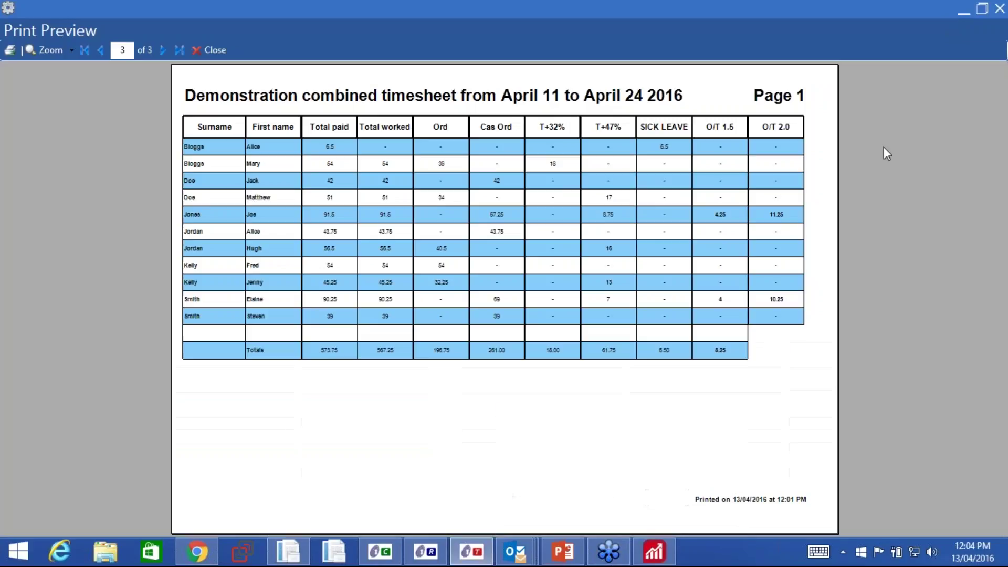
{"action": "left_click", "coordinate": [216, 52]}
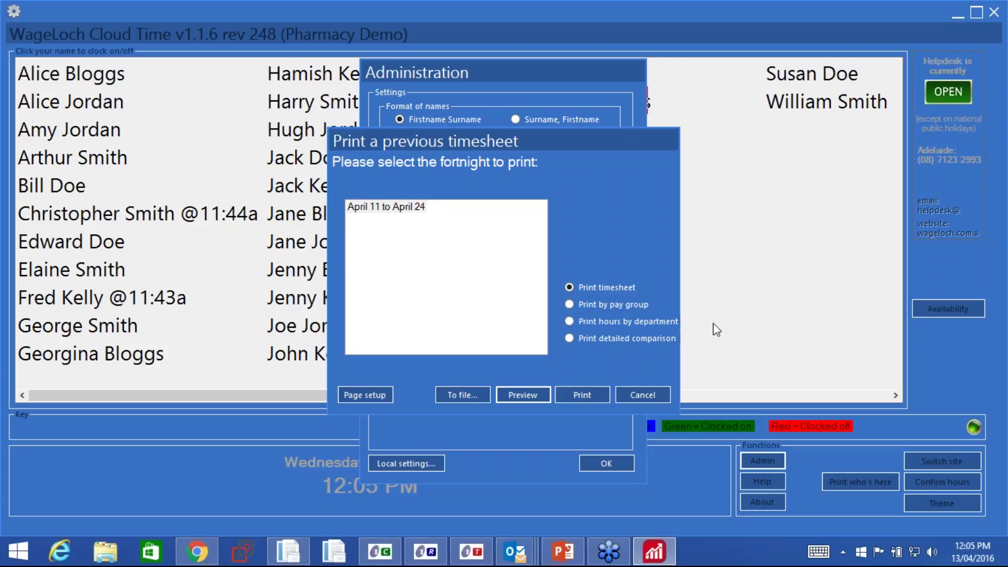
Close the previous timesheet and Administration dialogs in WageLoch Cloud Time, and close the PowerPoint presentation.
{"action": "left_click", "coordinate": [640, 394]}
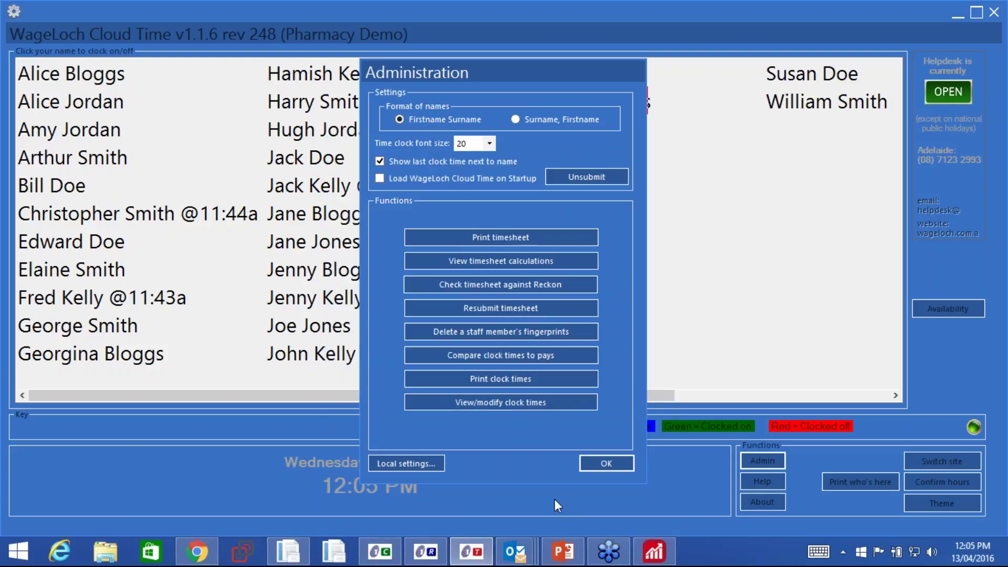
{"action": "key", "text": "Return"}
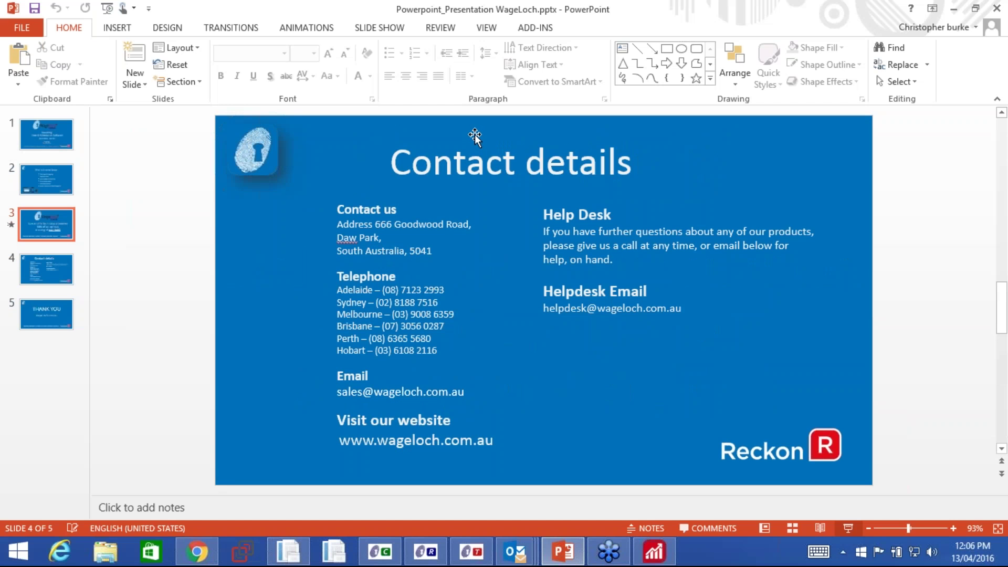
{"action": "left_click", "coordinate": [998, 8]}
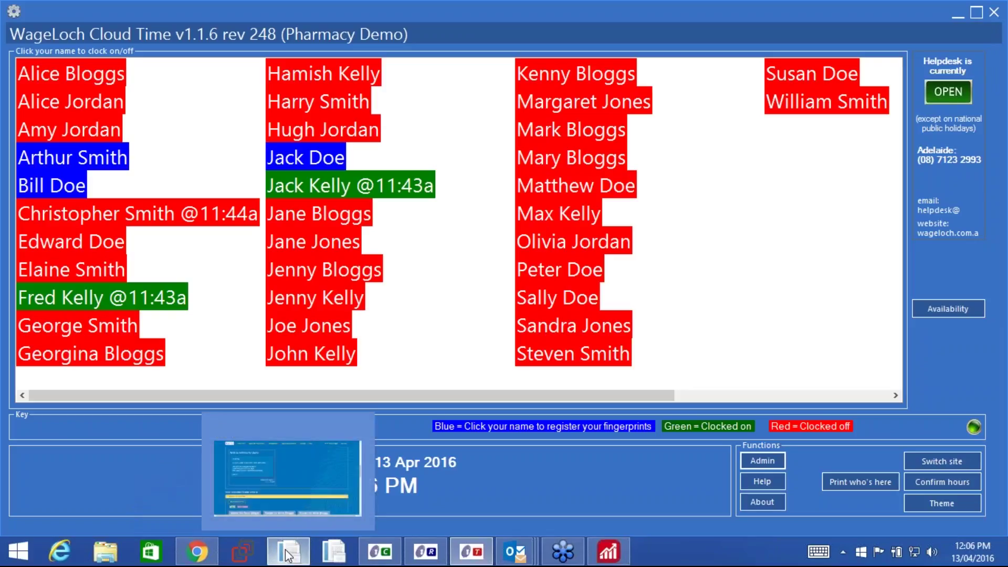
Switch to the WageLoch Staff Portal and review the current personal roster for the weeks from 11/04/16 to 01/05/16.
{"action": "left_click", "coordinate": [288, 555]}
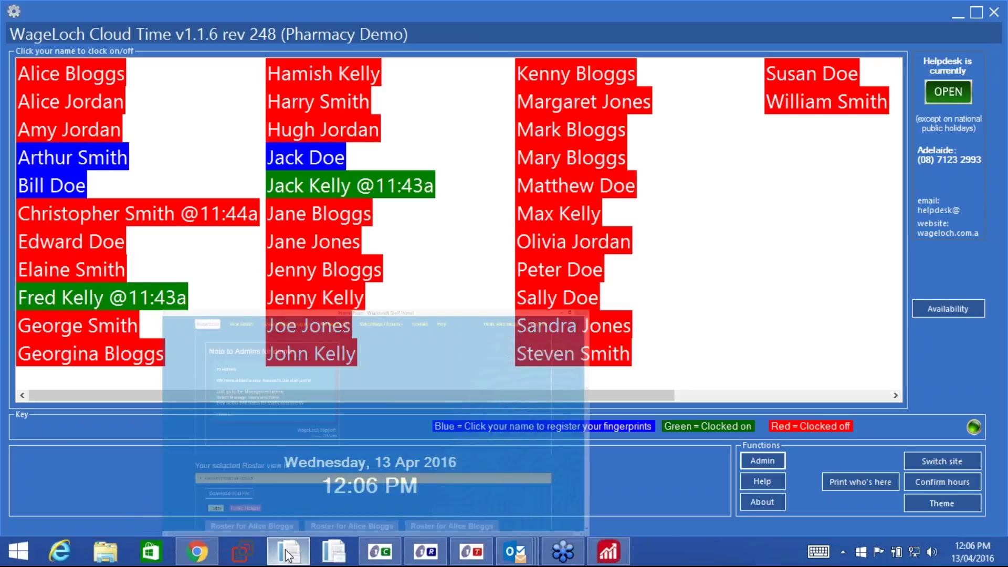
{"action": "scroll", "coordinate": [331, 424], "scroll_direction": "down", "scroll_amount": 4}
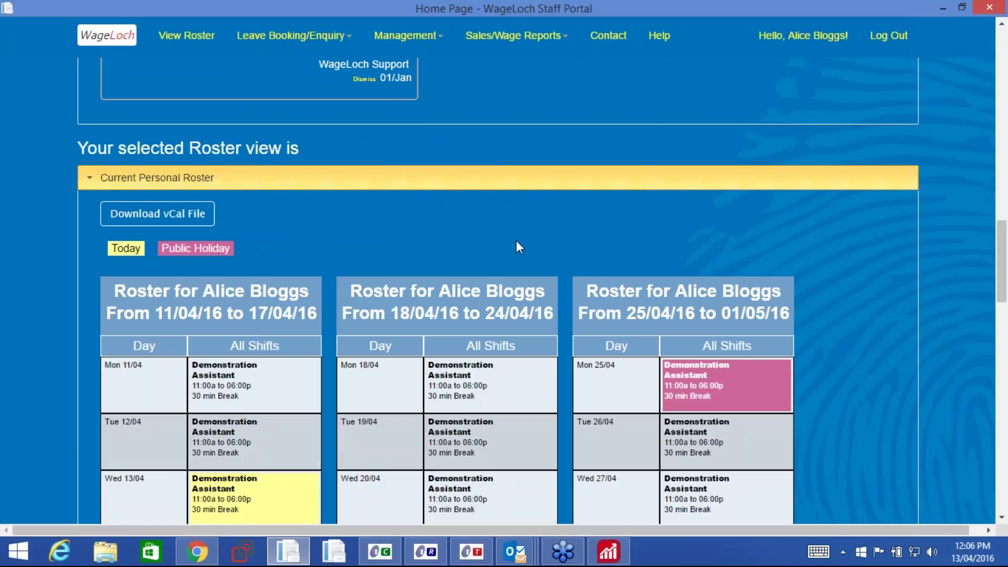
{"action": "scroll", "coordinate": [516, 242], "scroll_direction": "down", "scroll_amount": 3}
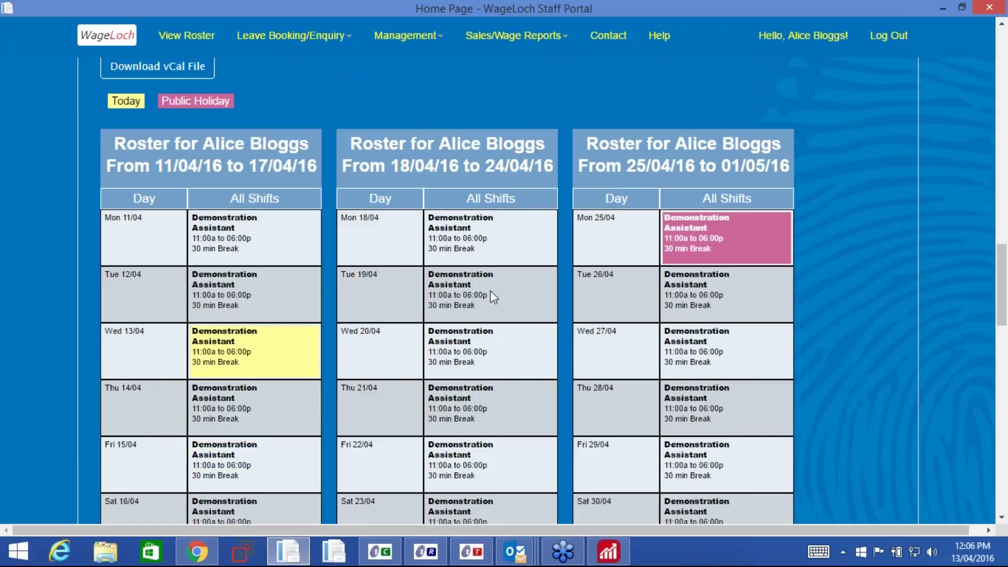
{"action": "scroll", "coordinate": [490, 292], "scroll_direction": "up", "scroll_amount": 1}
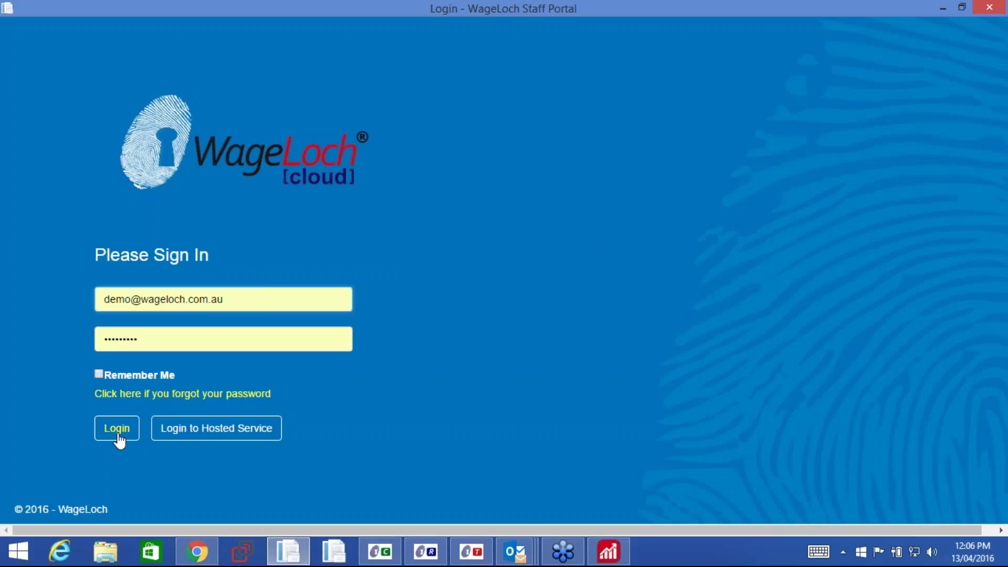
Sign in to the WageLoch Staff Portal with the prefilled demo credentials and open the Leave Request page.
{"action": "left_click", "coordinate": [119, 435]}
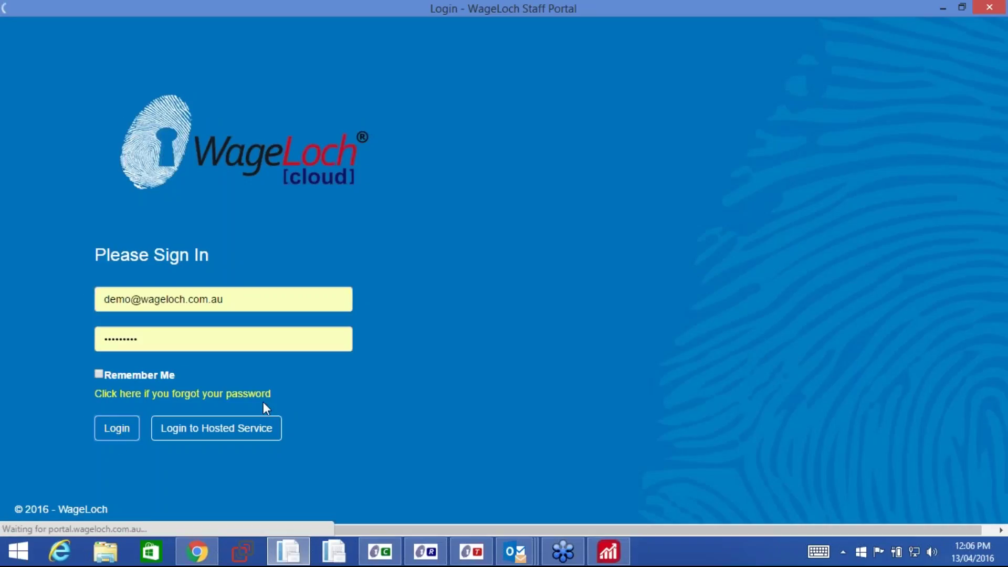
{"action": "left_click", "coordinate": [119, 446]}
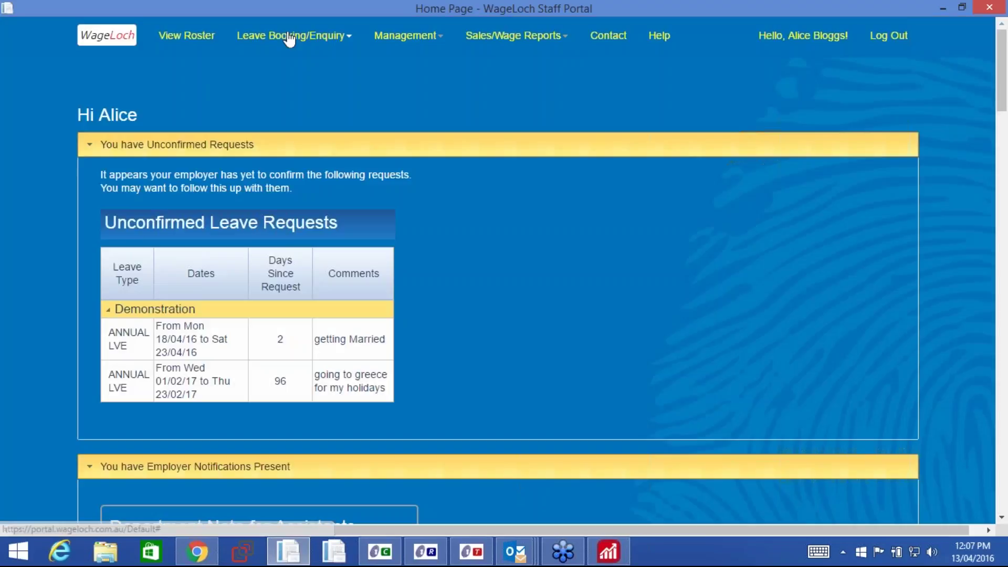
{"action": "left_click", "coordinate": [288, 37]}
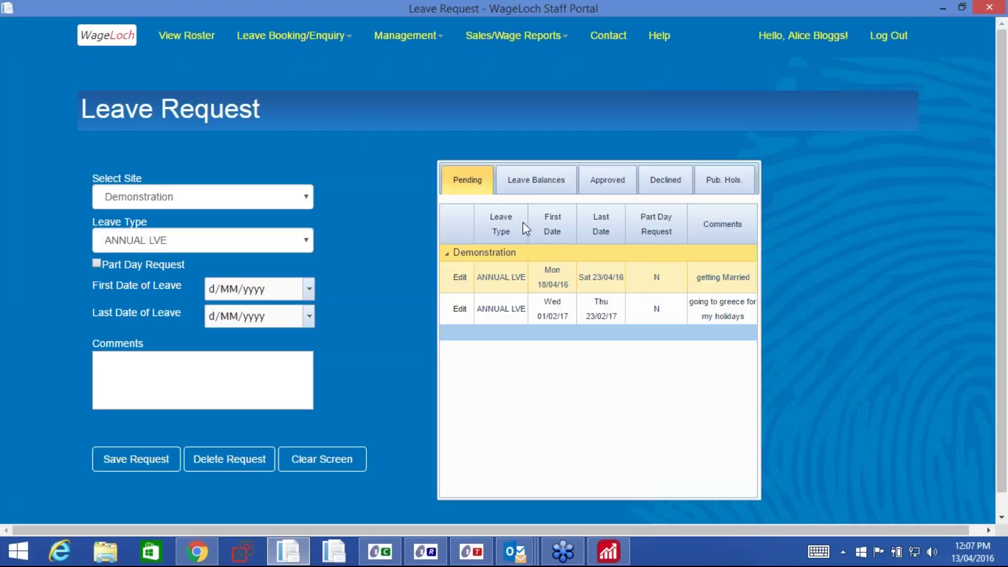
Look over the leave type choices for the Demonstration site and view the employee's leave balances.
{"action": "left_click", "coordinate": [256, 240]}
{"action": "left_click", "coordinate": [131, 259]}
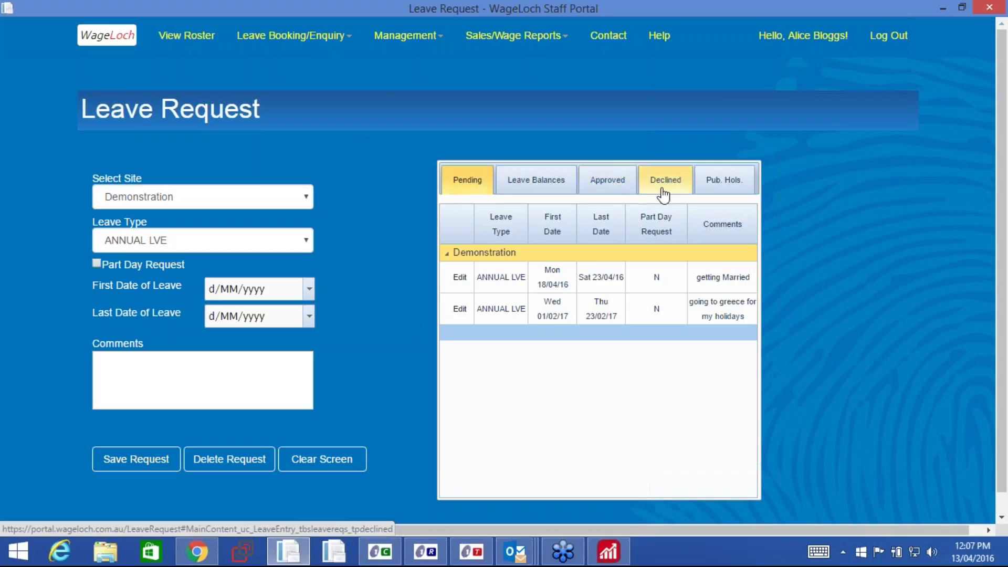
{"action": "left_click", "coordinate": [540, 190]}
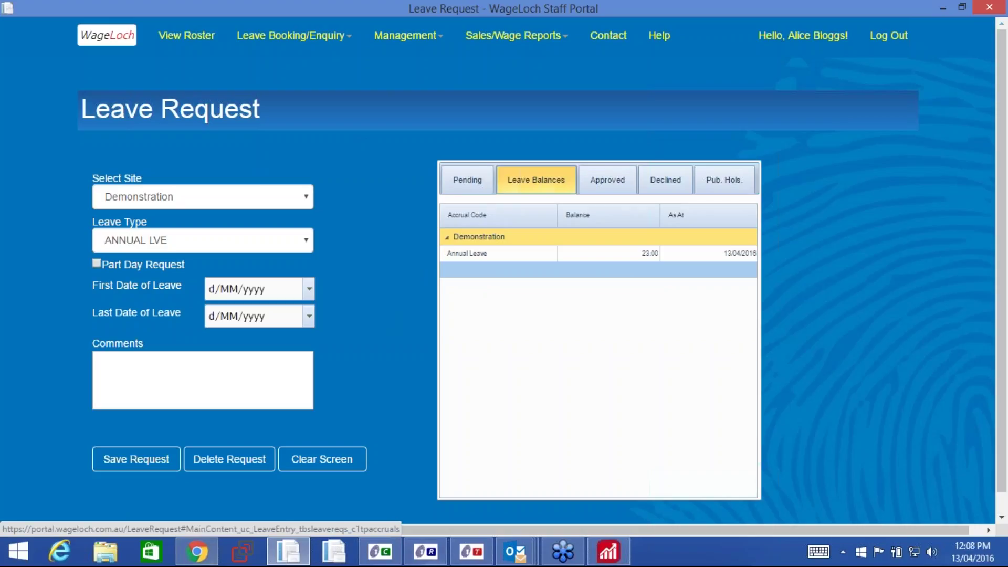
Bring up the Reckon Accounts payroll window and minimise it, and close the Staff Portal and WageLoch Cloud Time.
{"action": "left_click", "coordinate": [618, 559]}
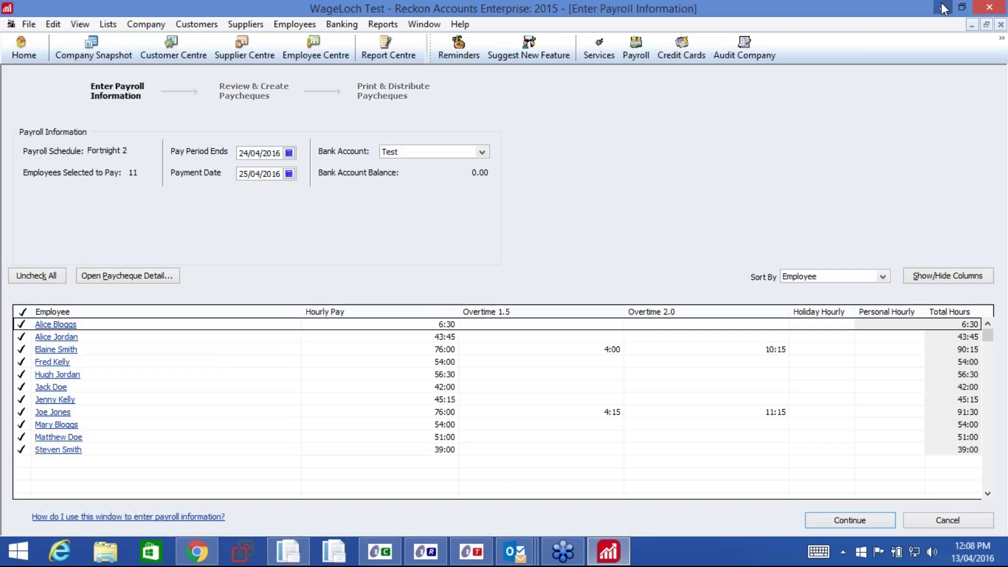
{"action": "left_click", "coordinate": [944, 8]}
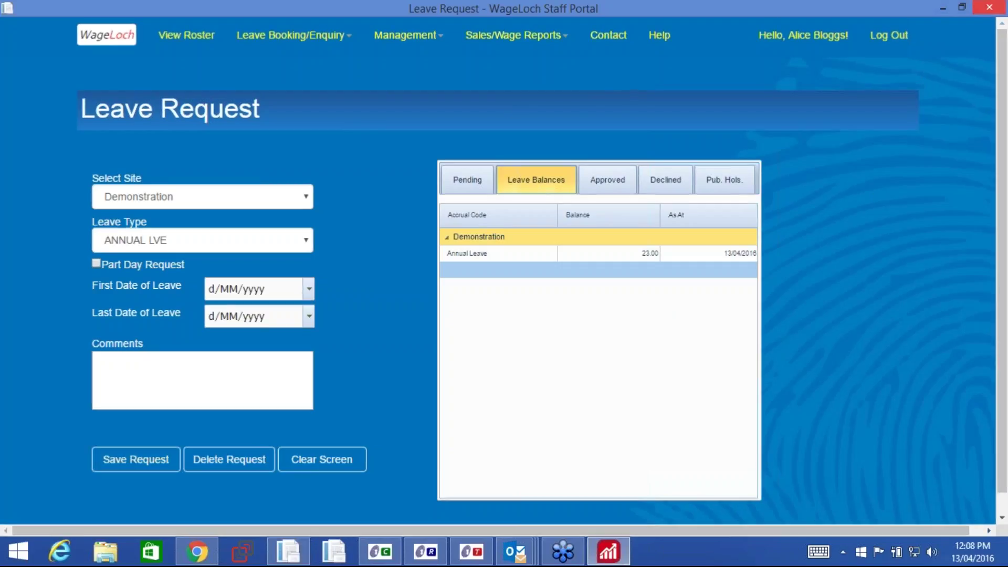
{"action": "left_click", "coordinate": [997, 10]}
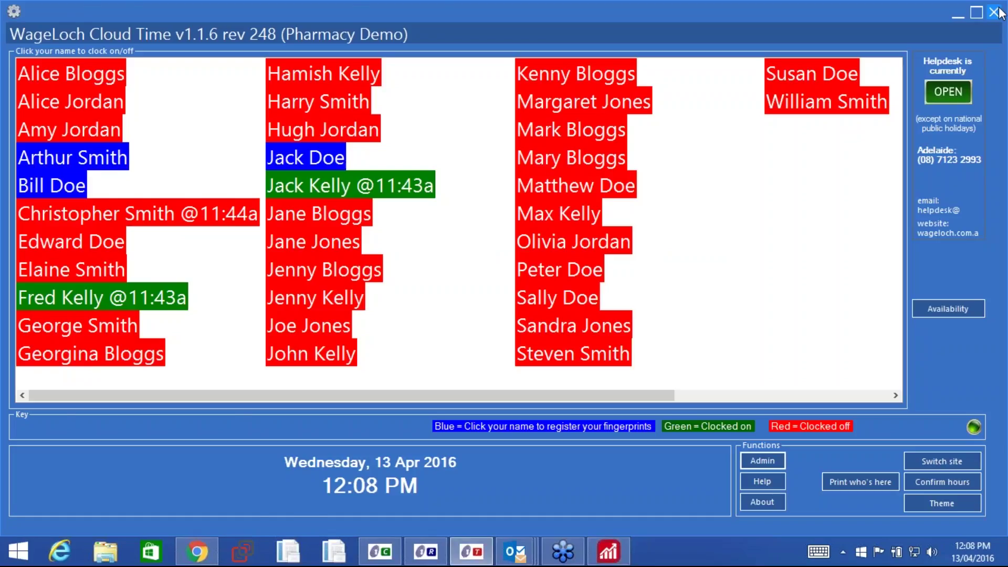
{"action": "left_click", "coordinate": [998, 12]}
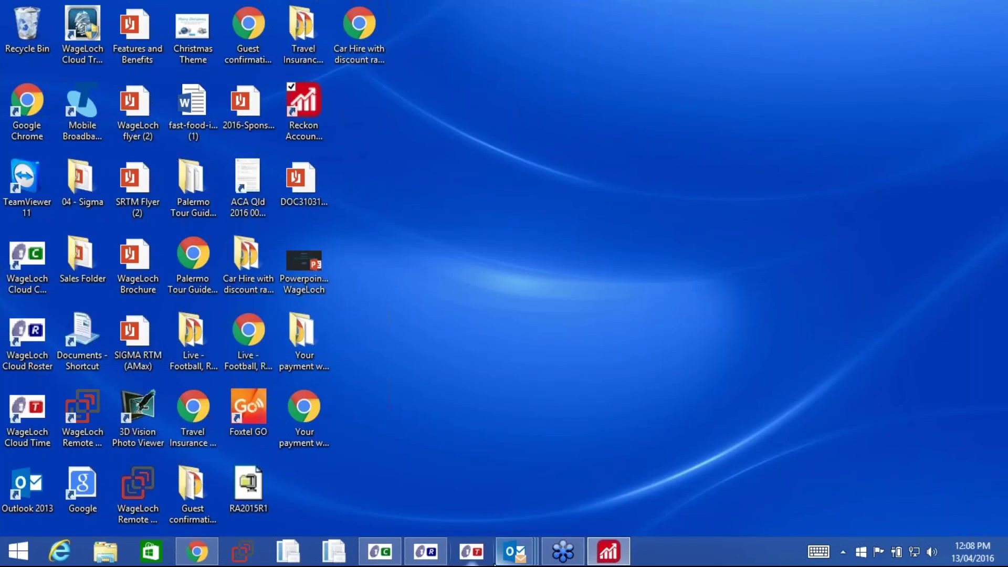